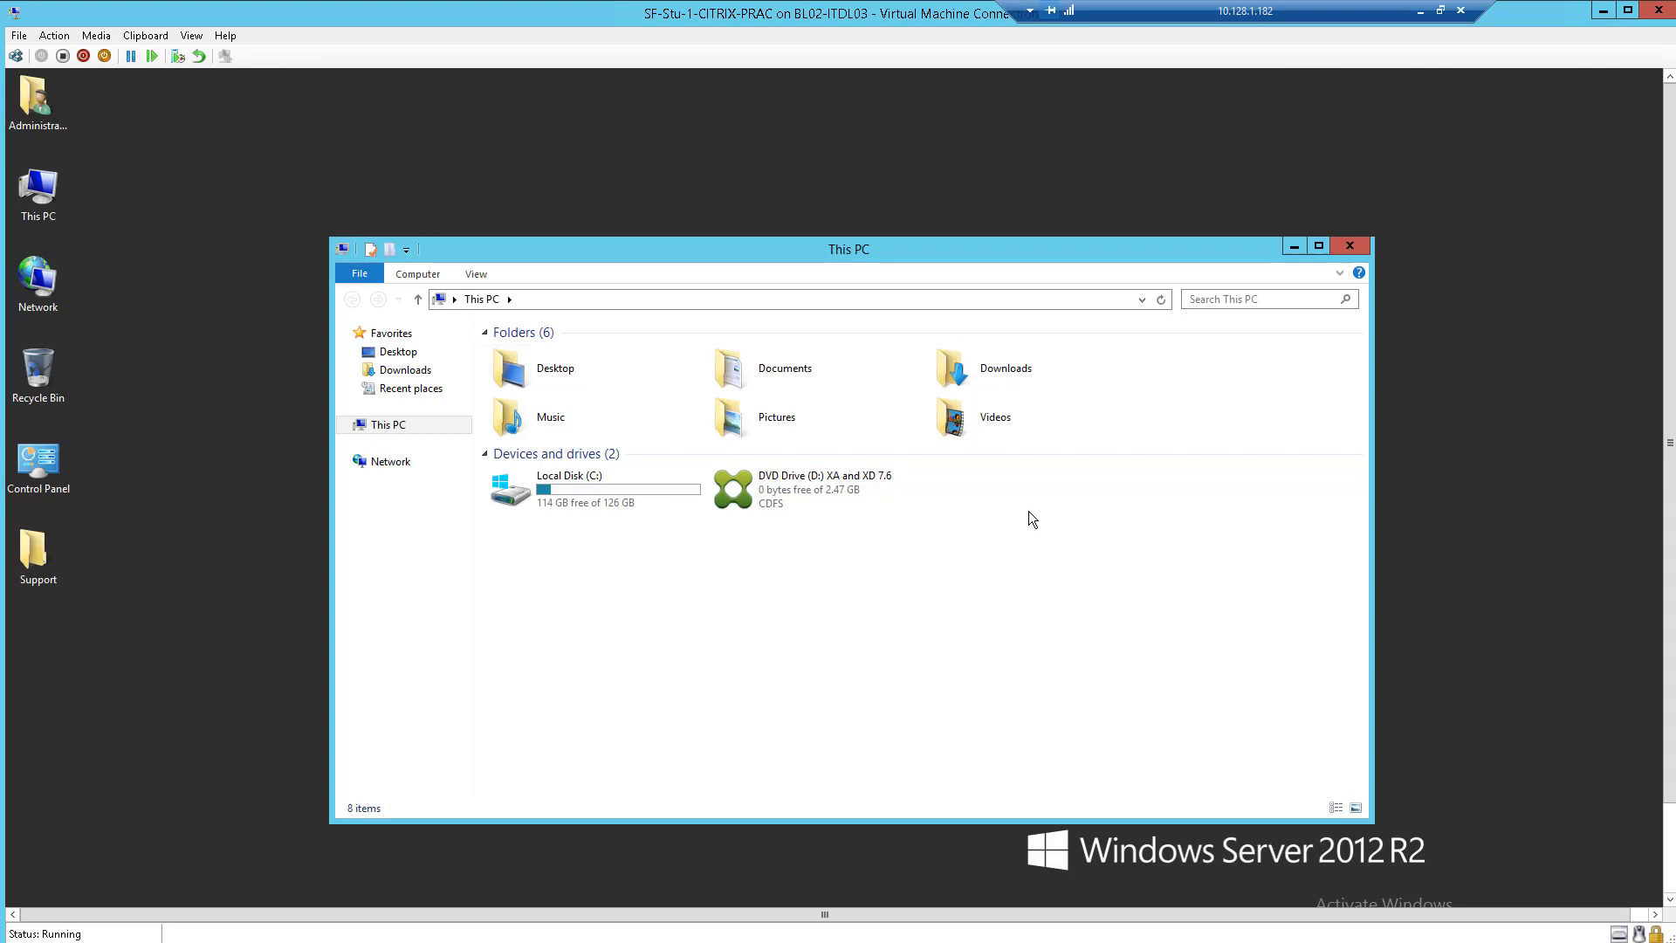
- Review the app arch.png architecture diagram on the local desktop and return to the remote session
left_click_drag(984, 255, 996, 208)
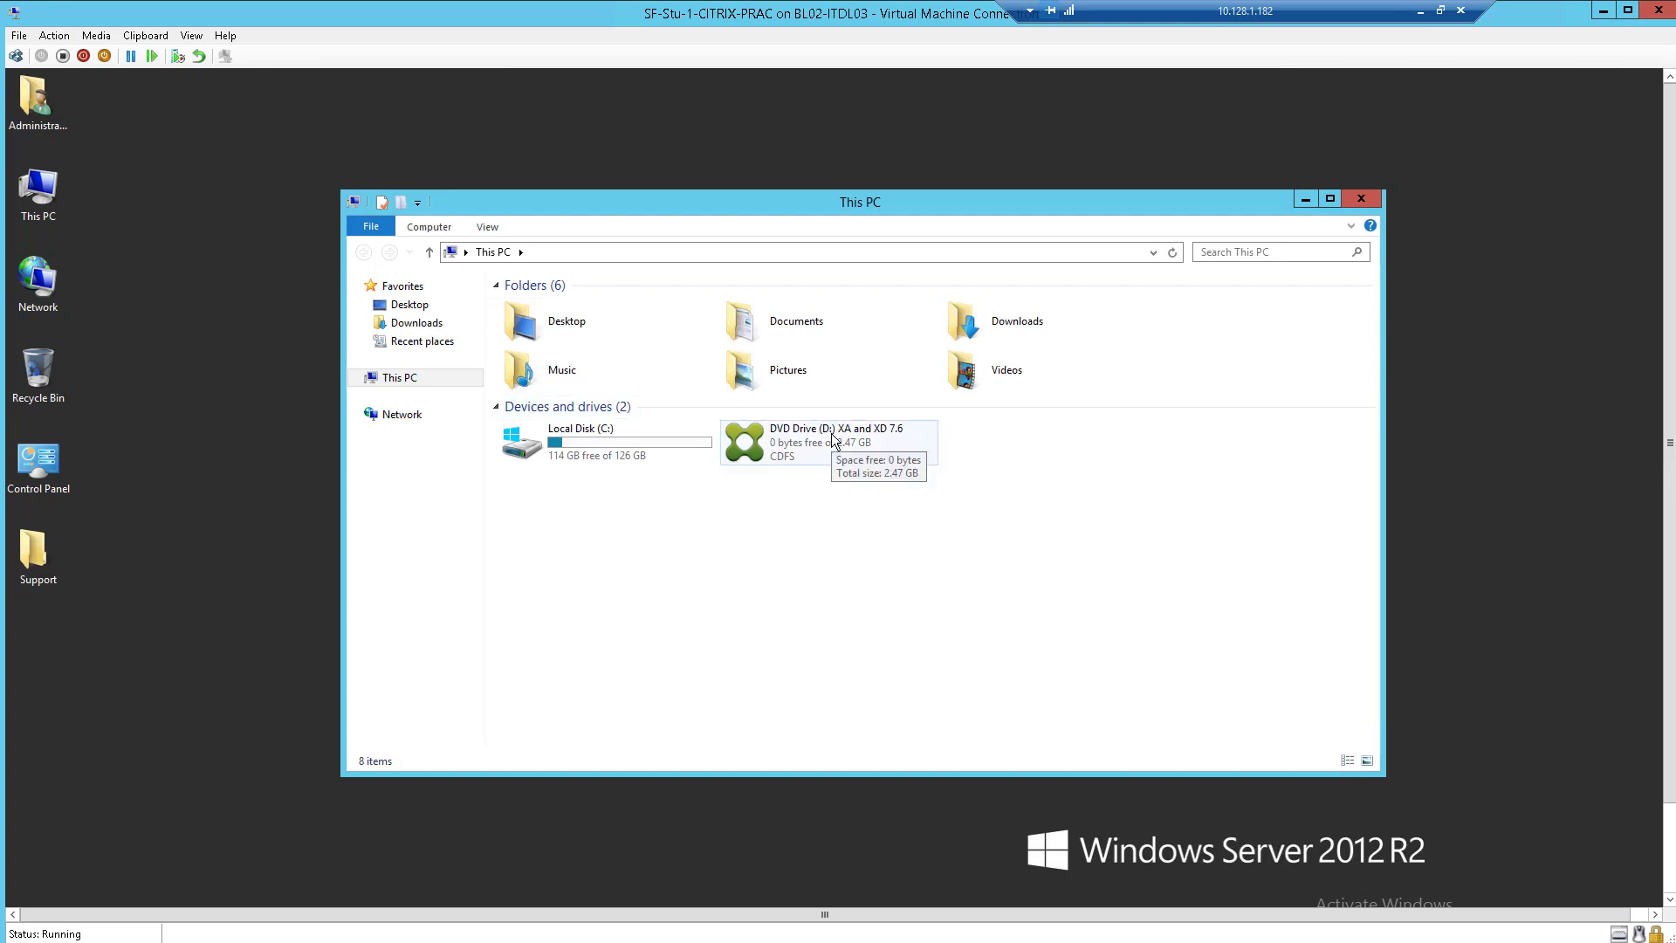
left_click(1420, 10)
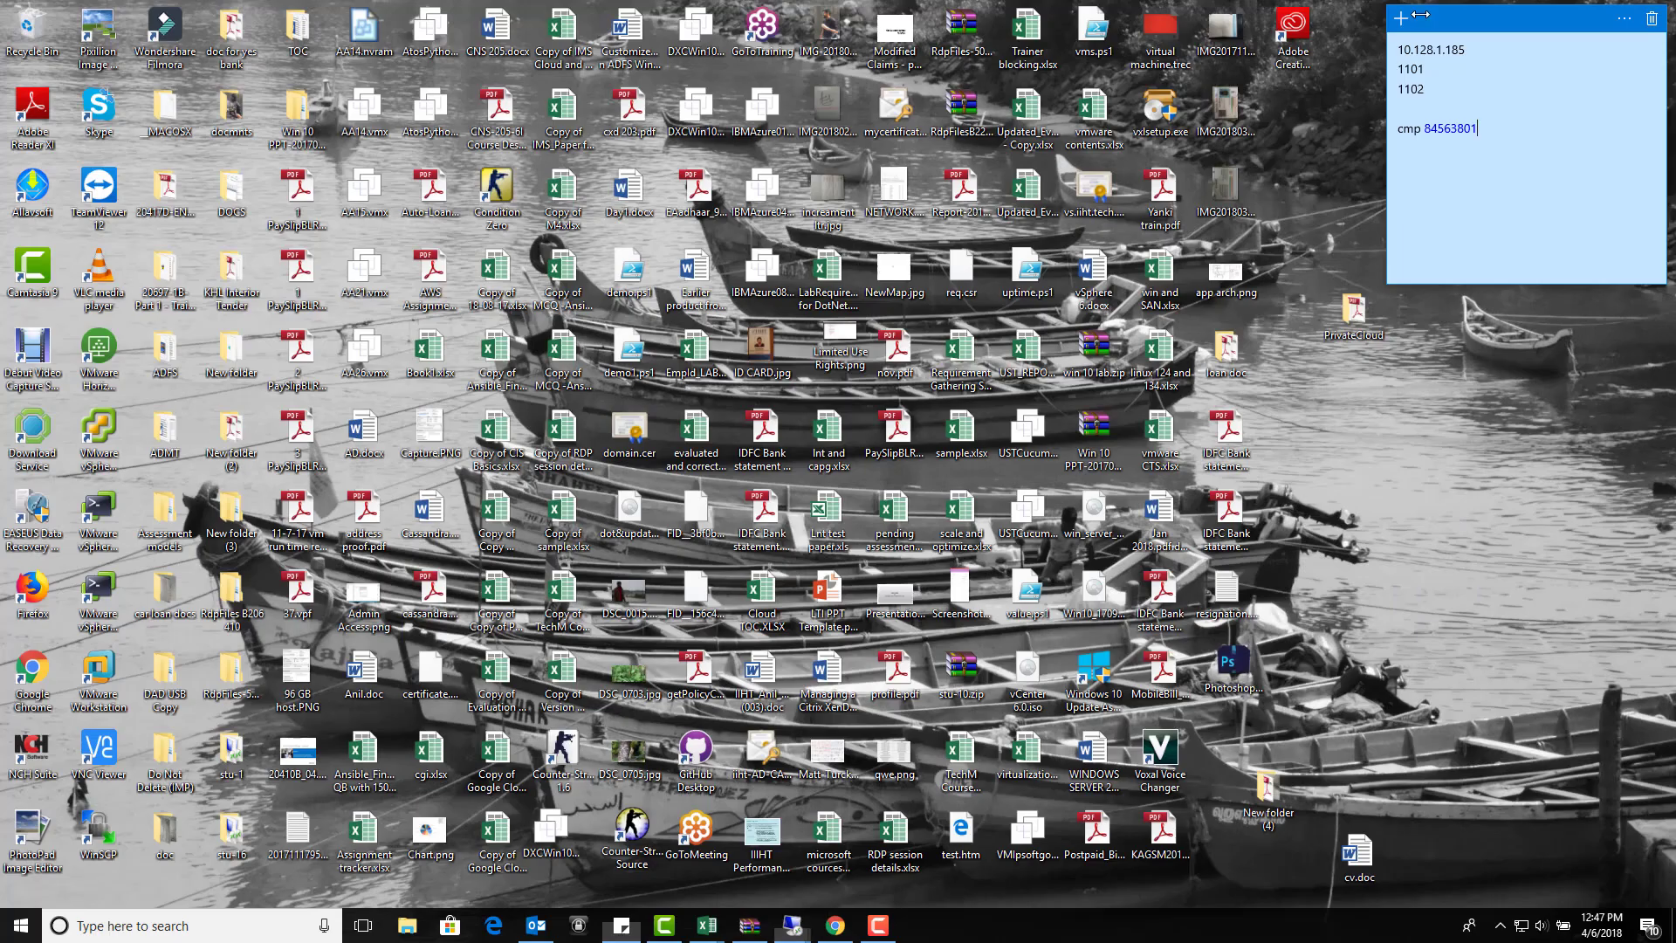
left_click(1371, 439)
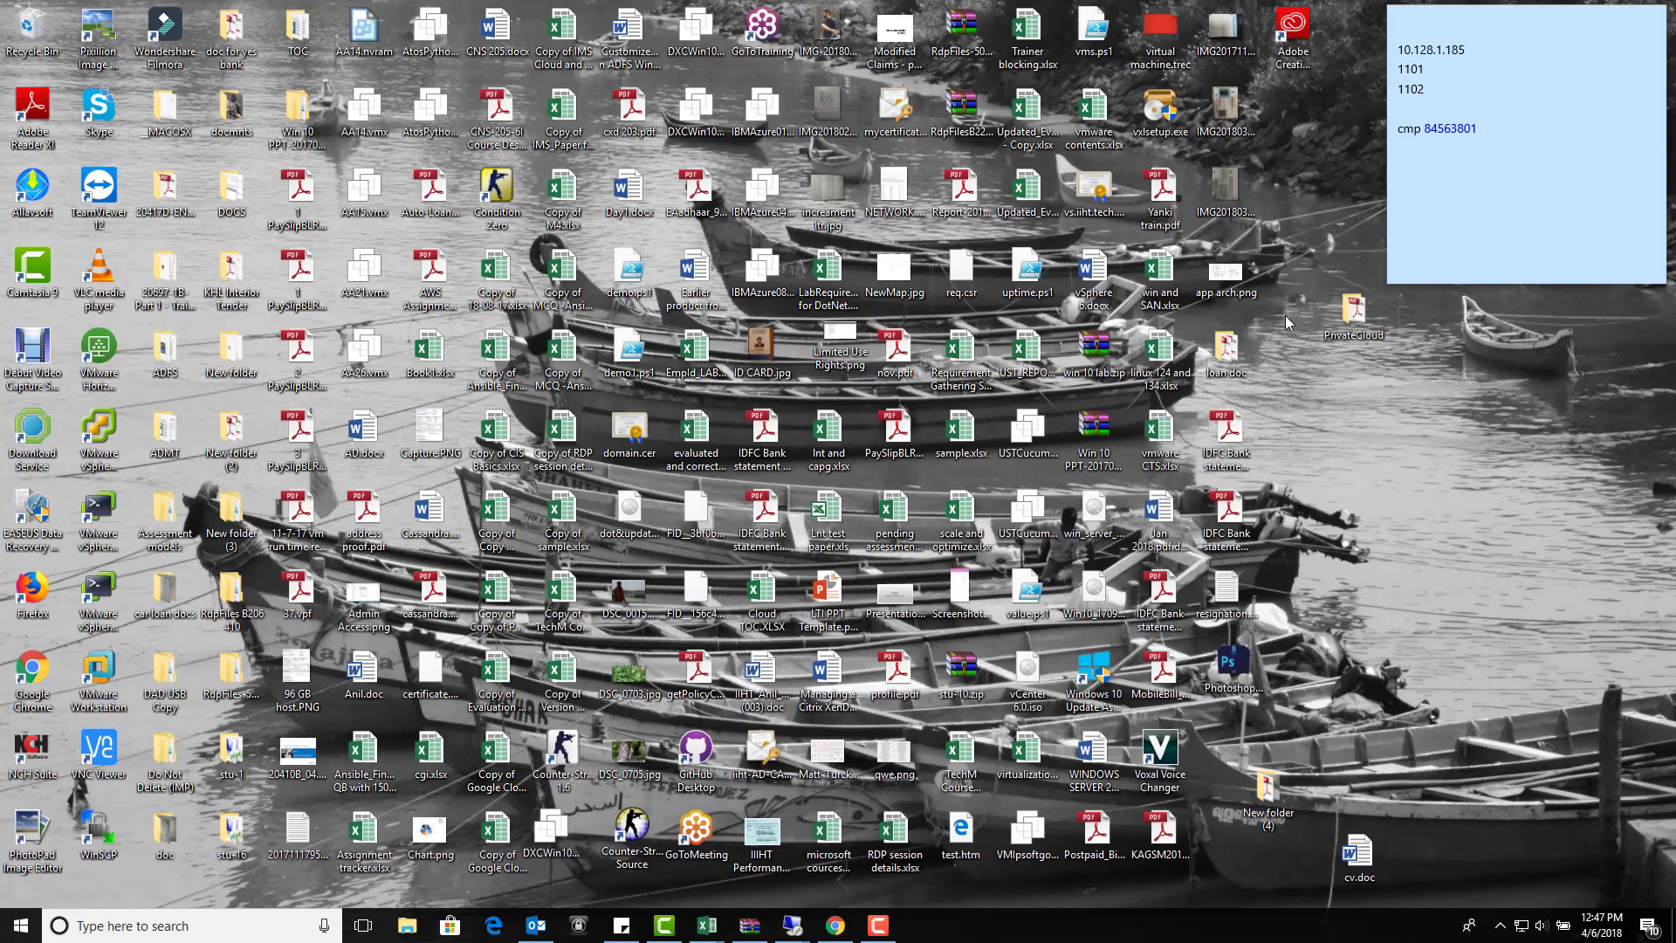
double_click(1237, 273)
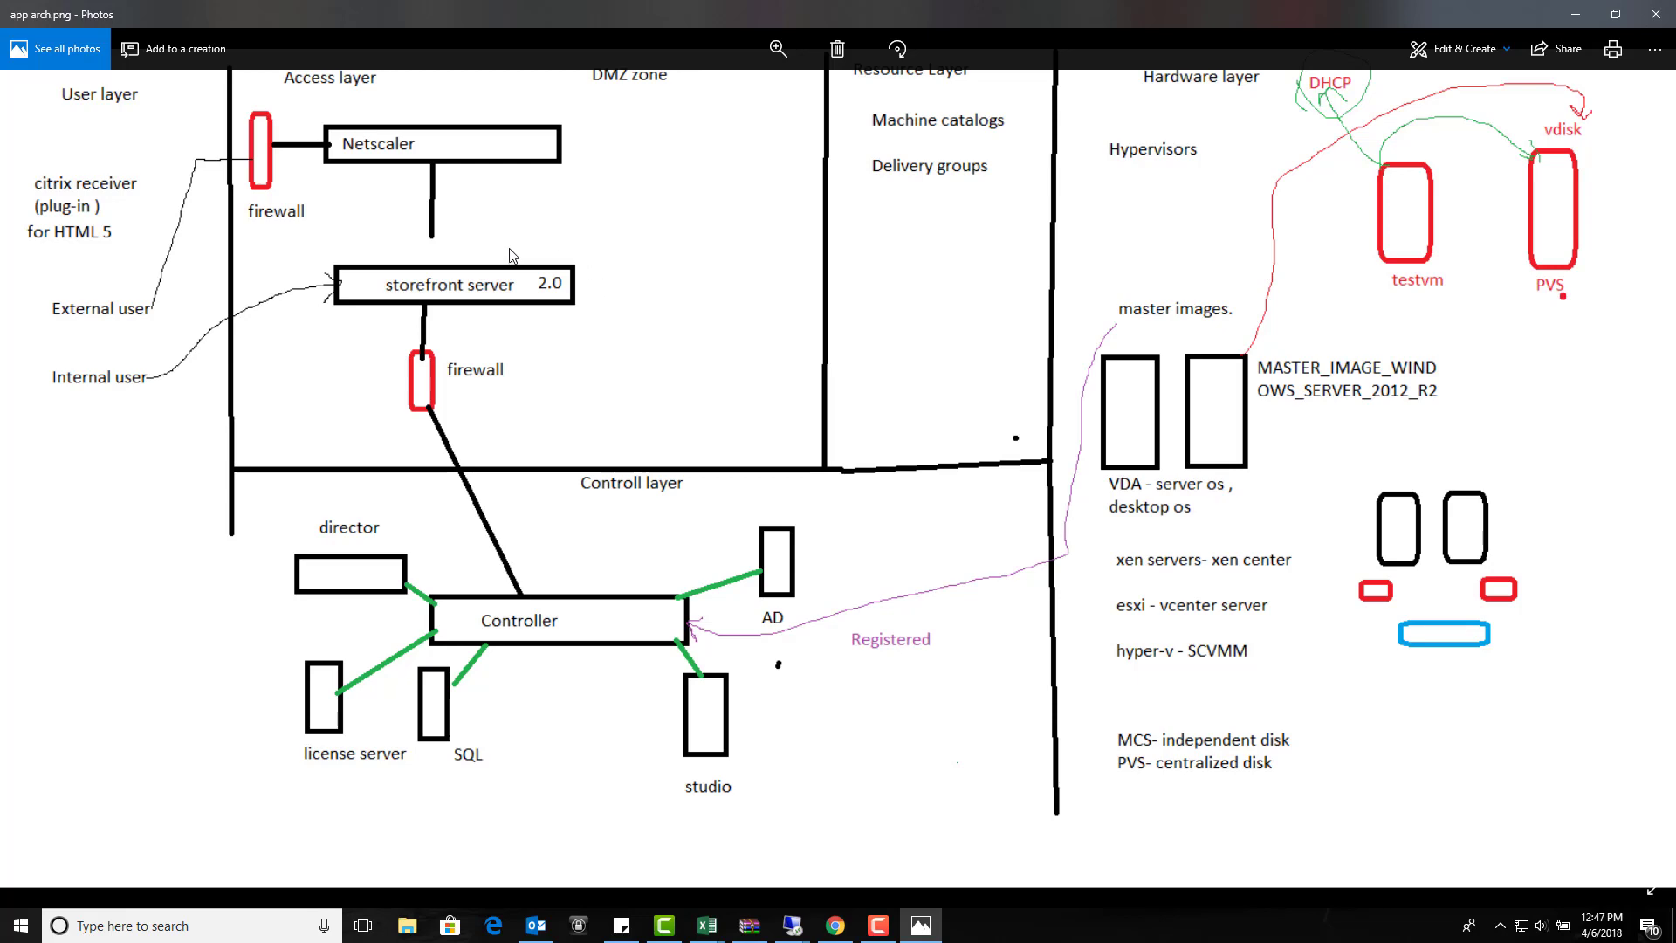
left_click(1576, 14)
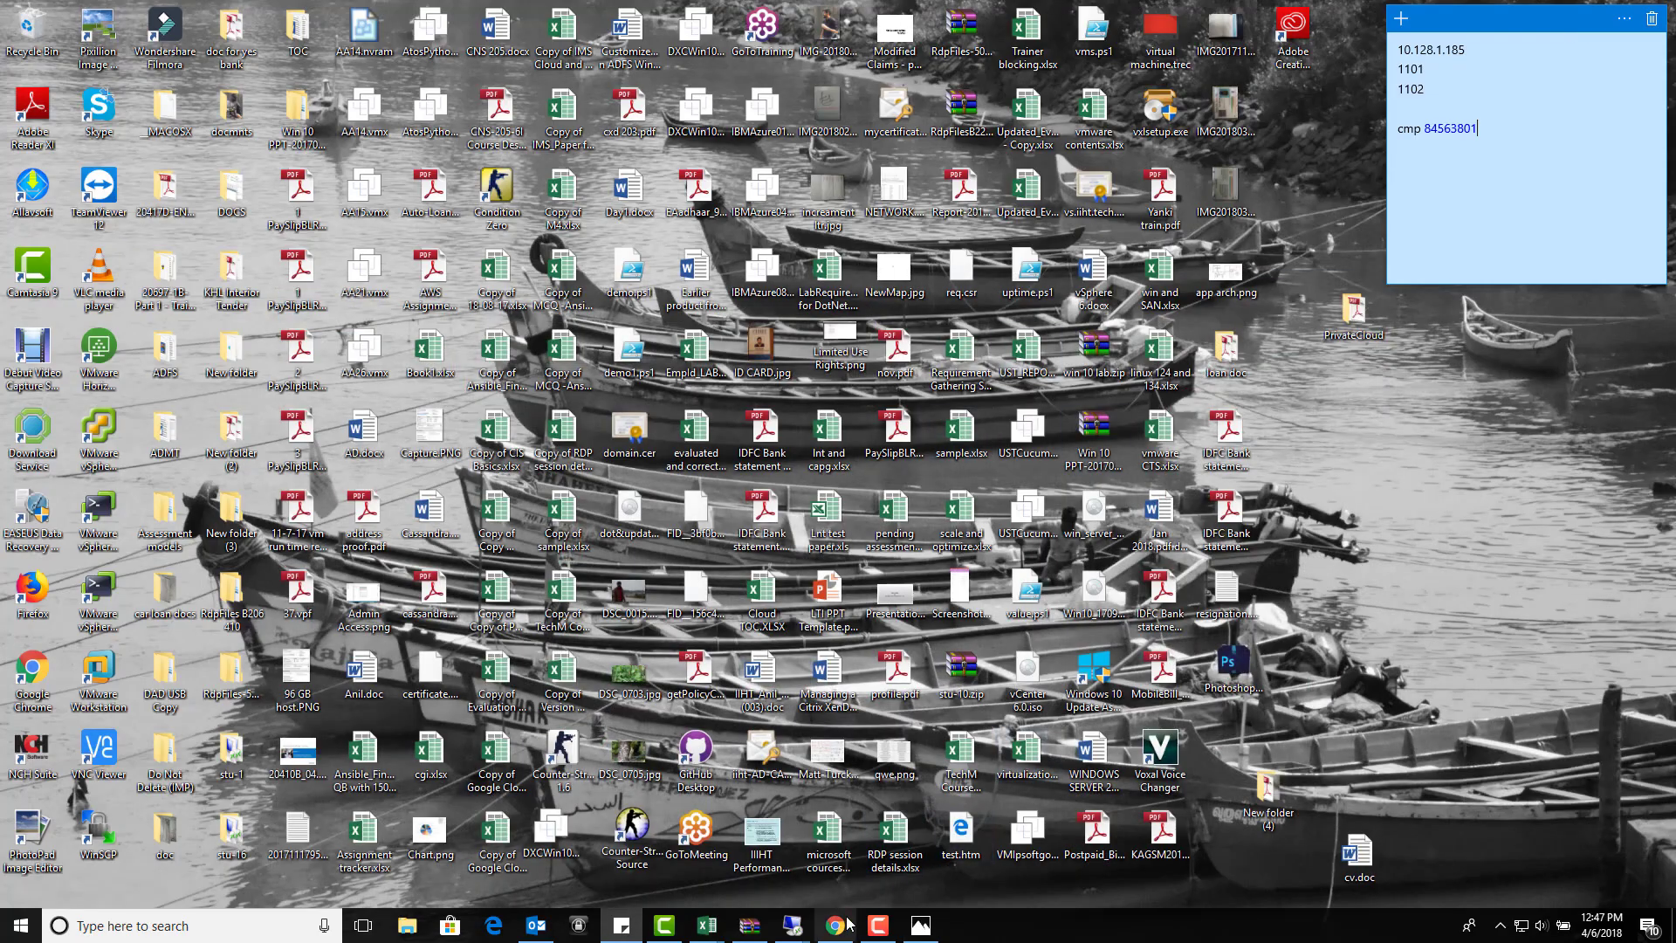
left_click(1126, 838)
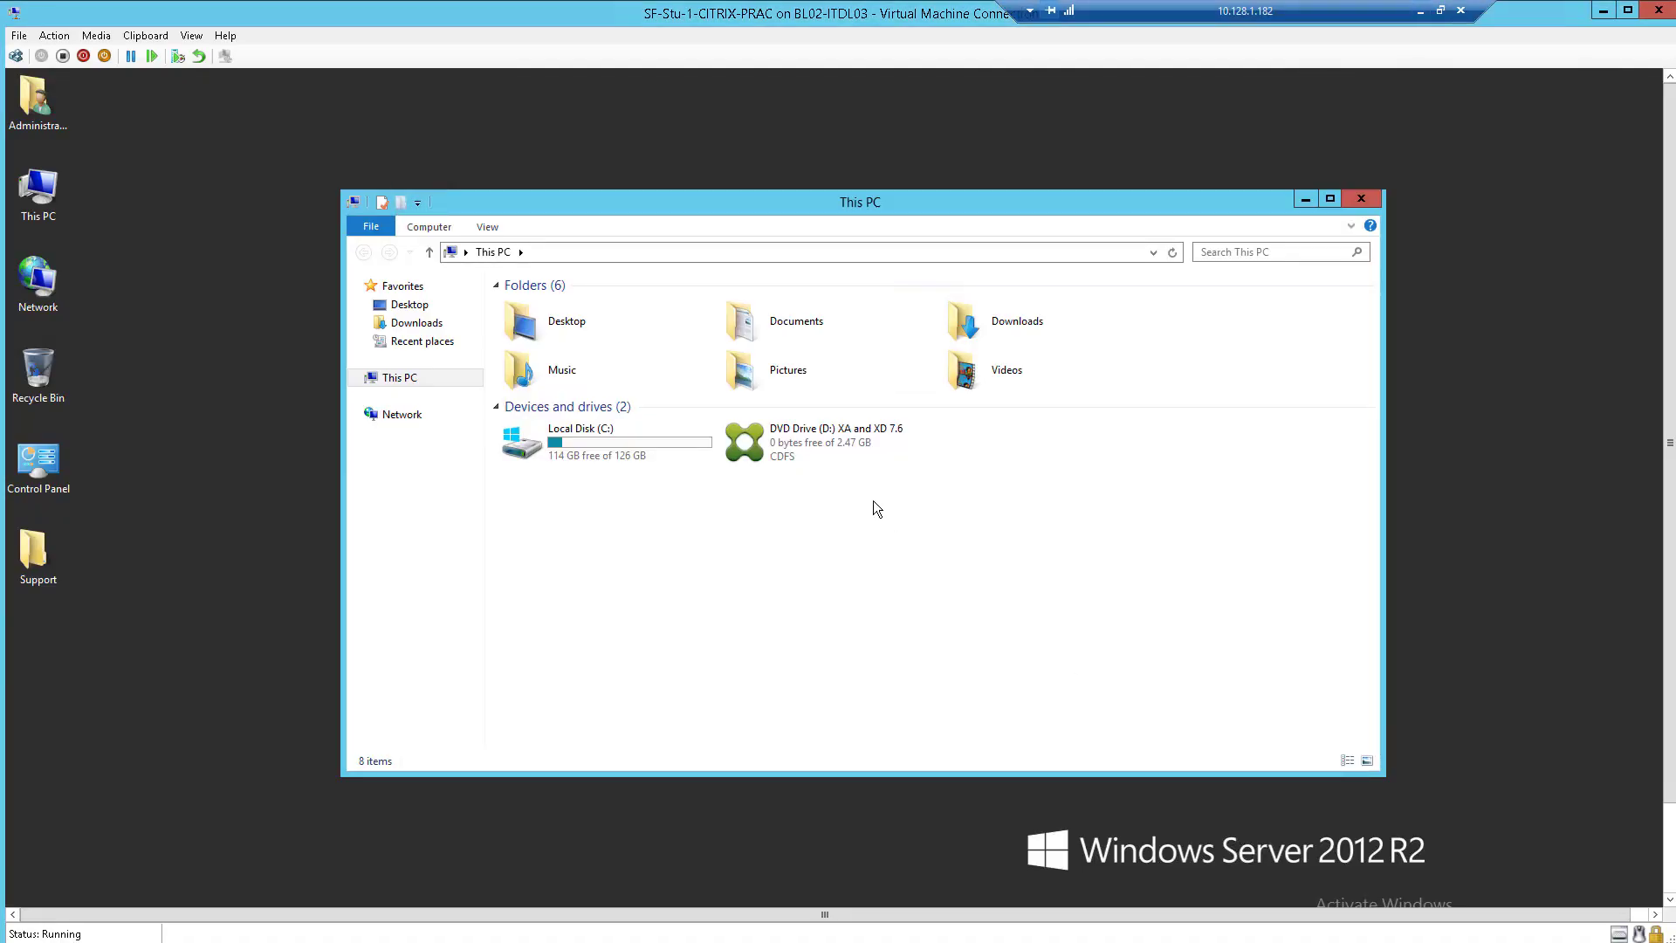
- Launch the XA and XD 7.6 installer from the DVD drive and start the Citrix StoreFront setup under XenDesktop
double_click(844, 436)
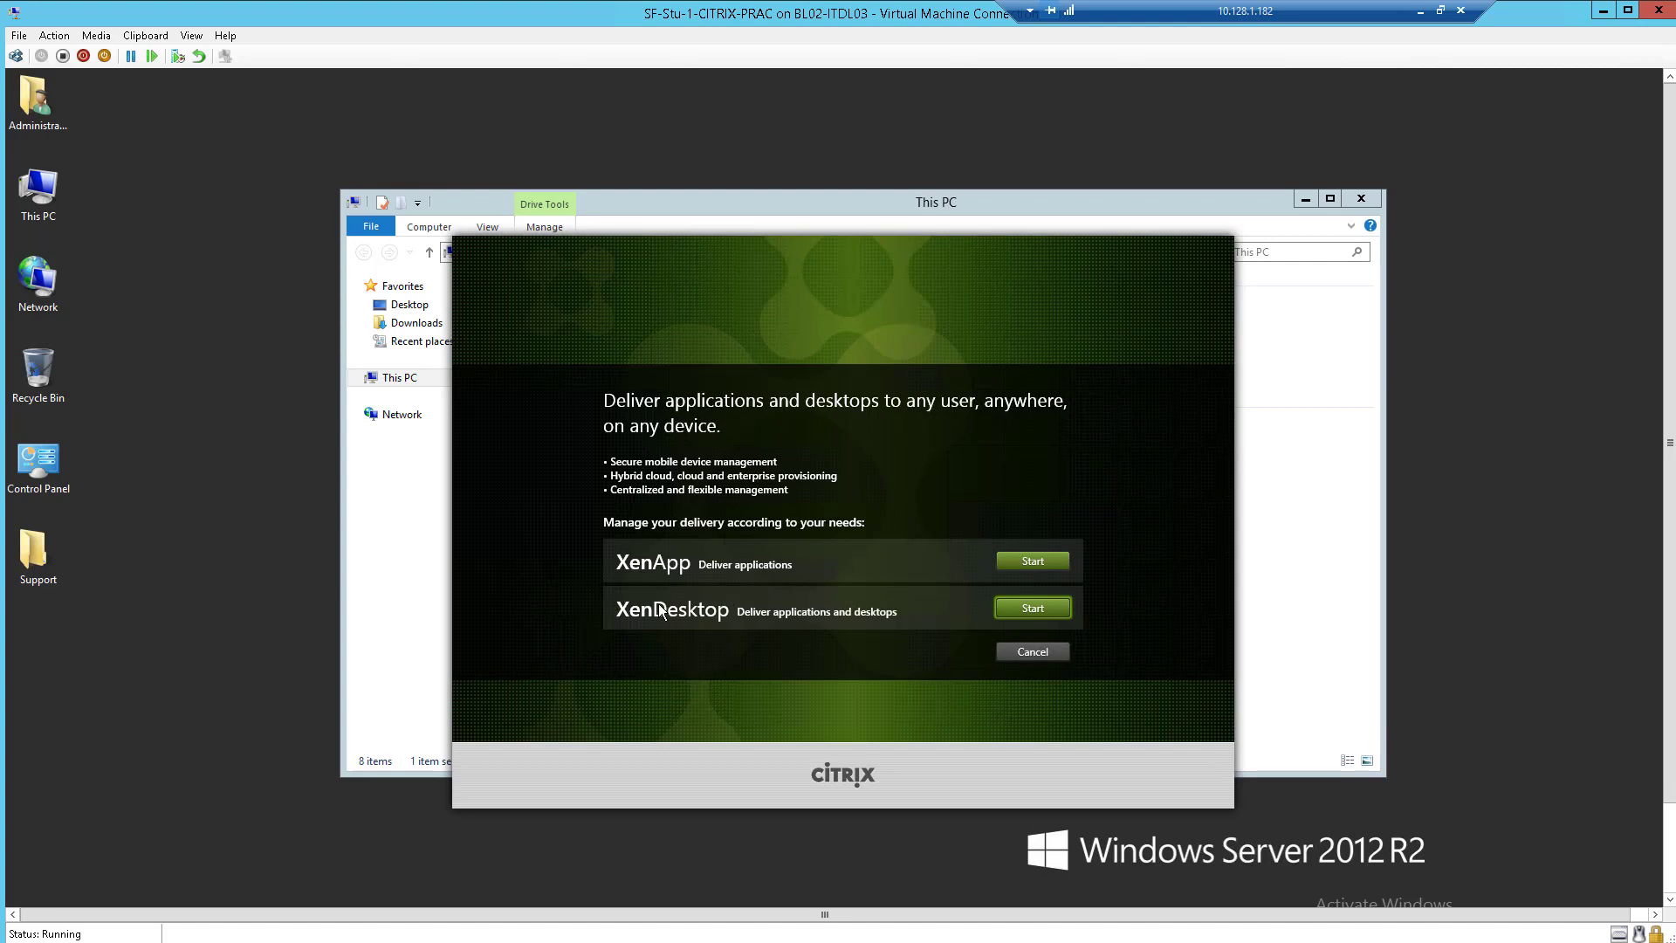
left_click(1032, 609)
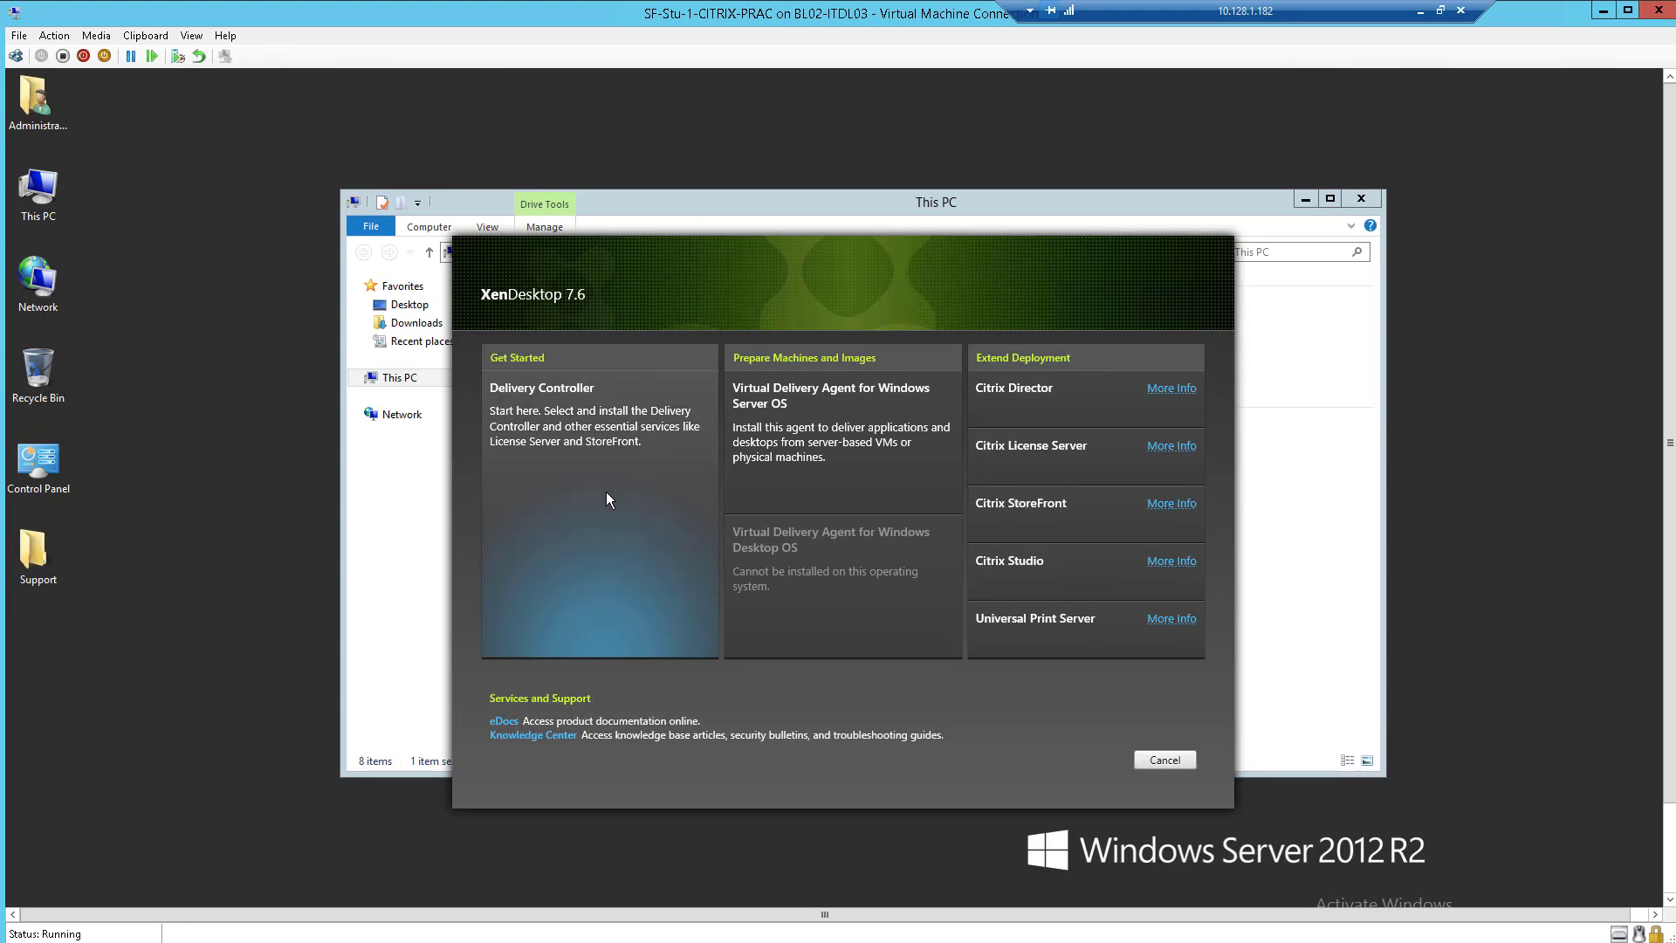
left_click(1087, 519)
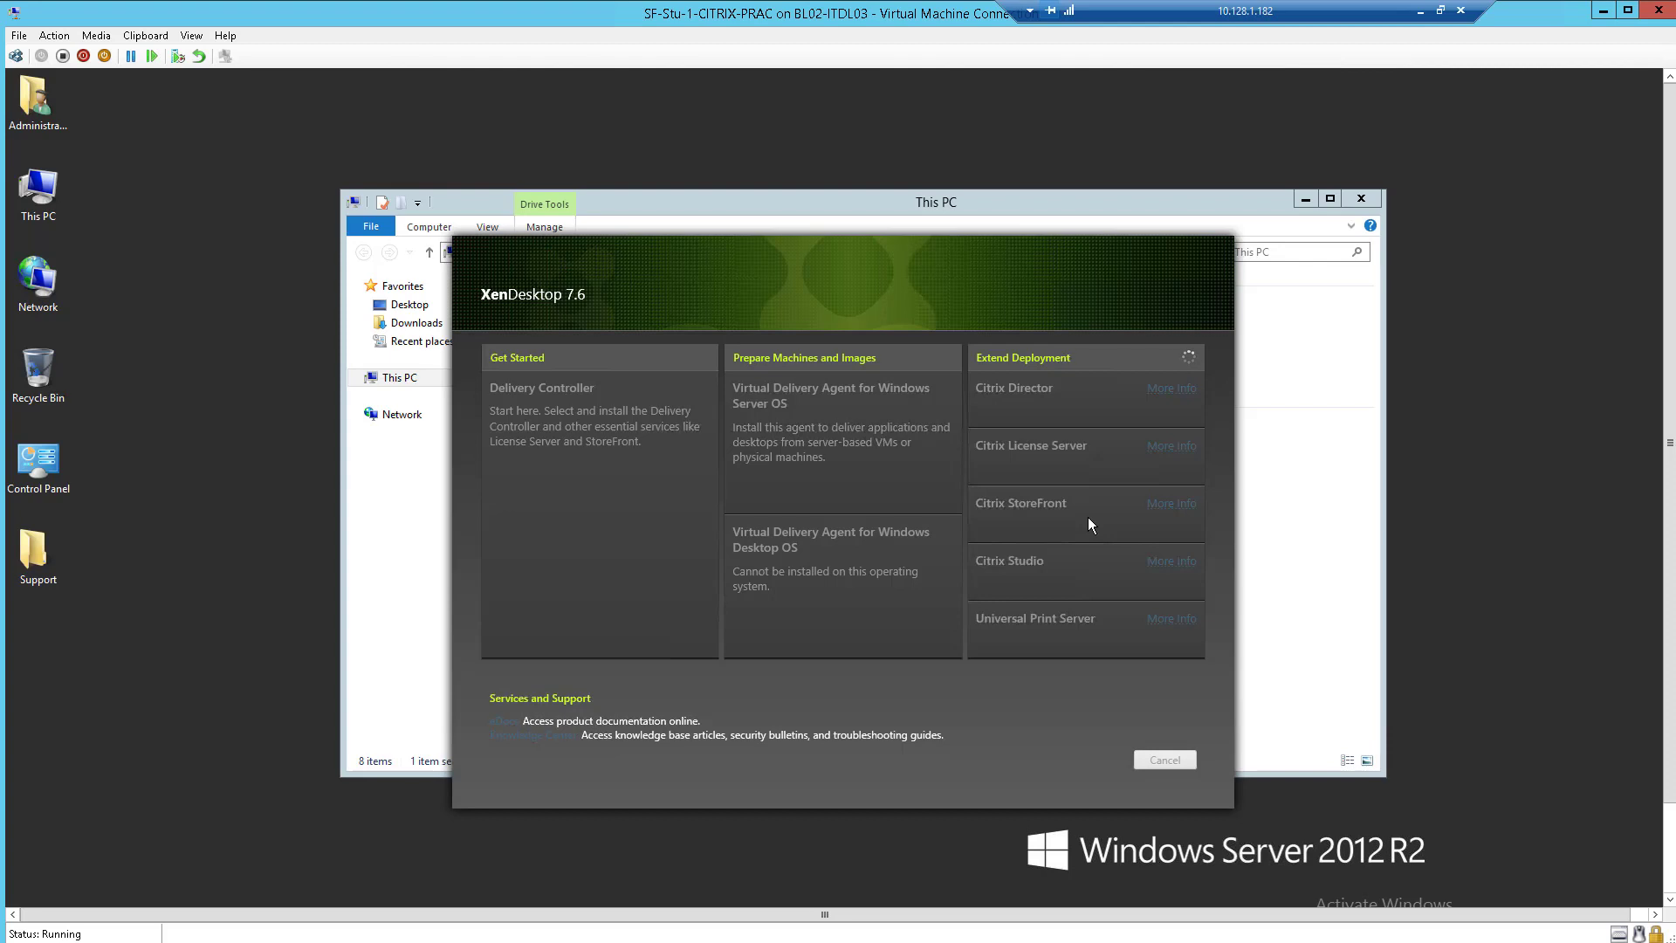
left_click_drag(1312, 9, 923, 7)
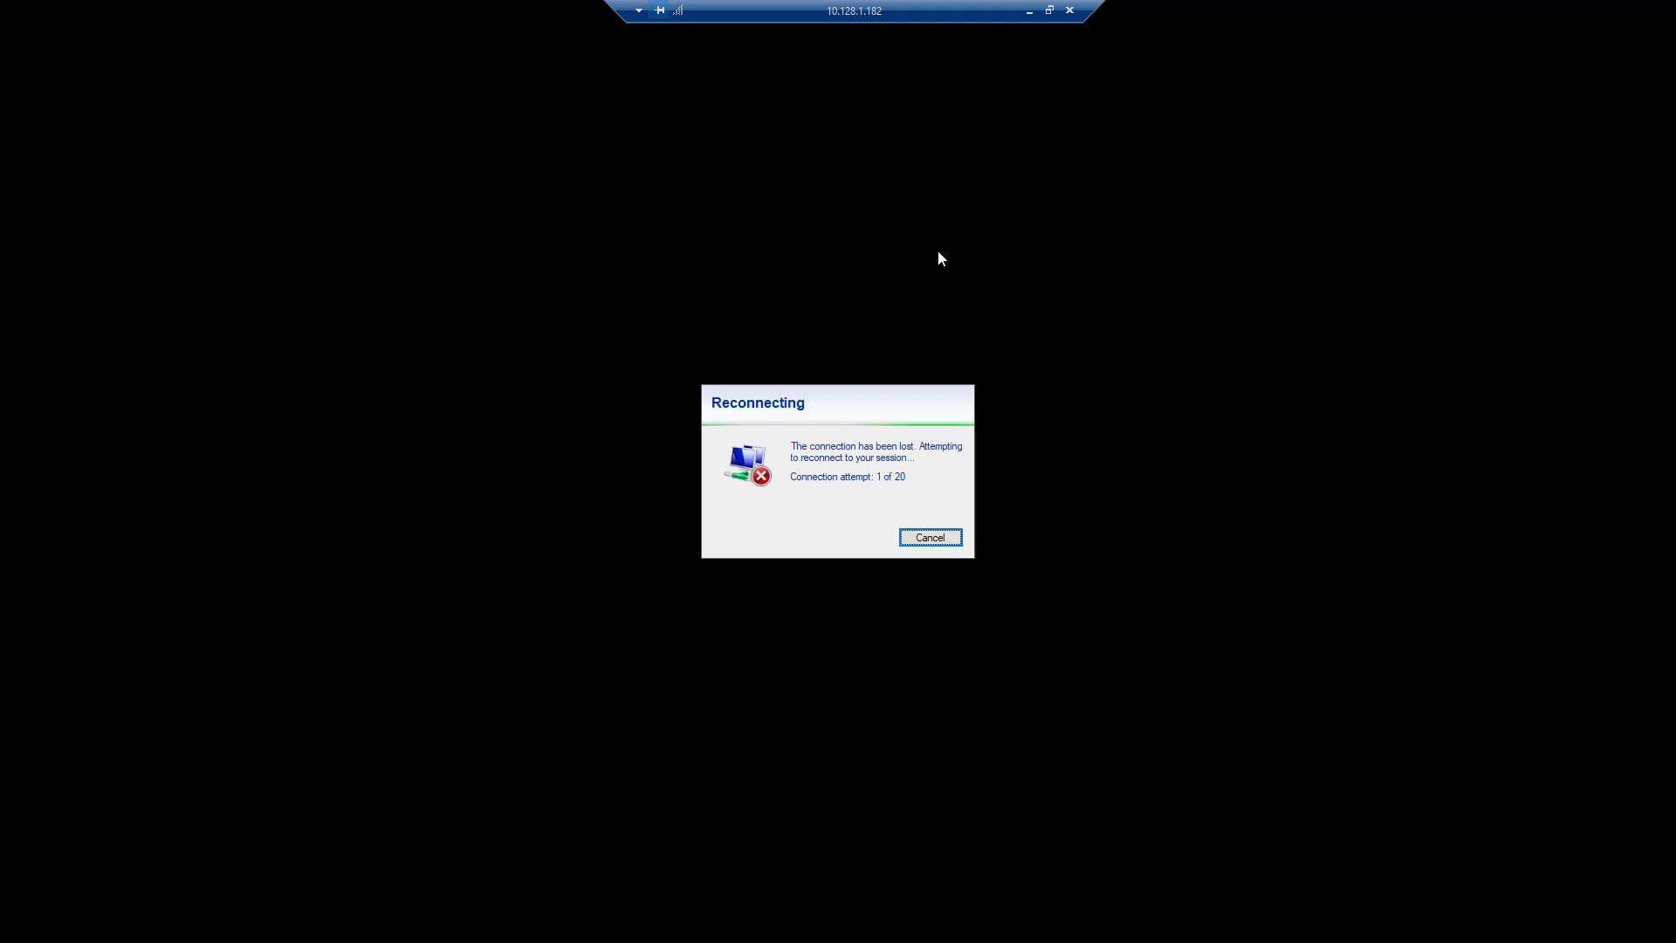
left_click(1029, 11)
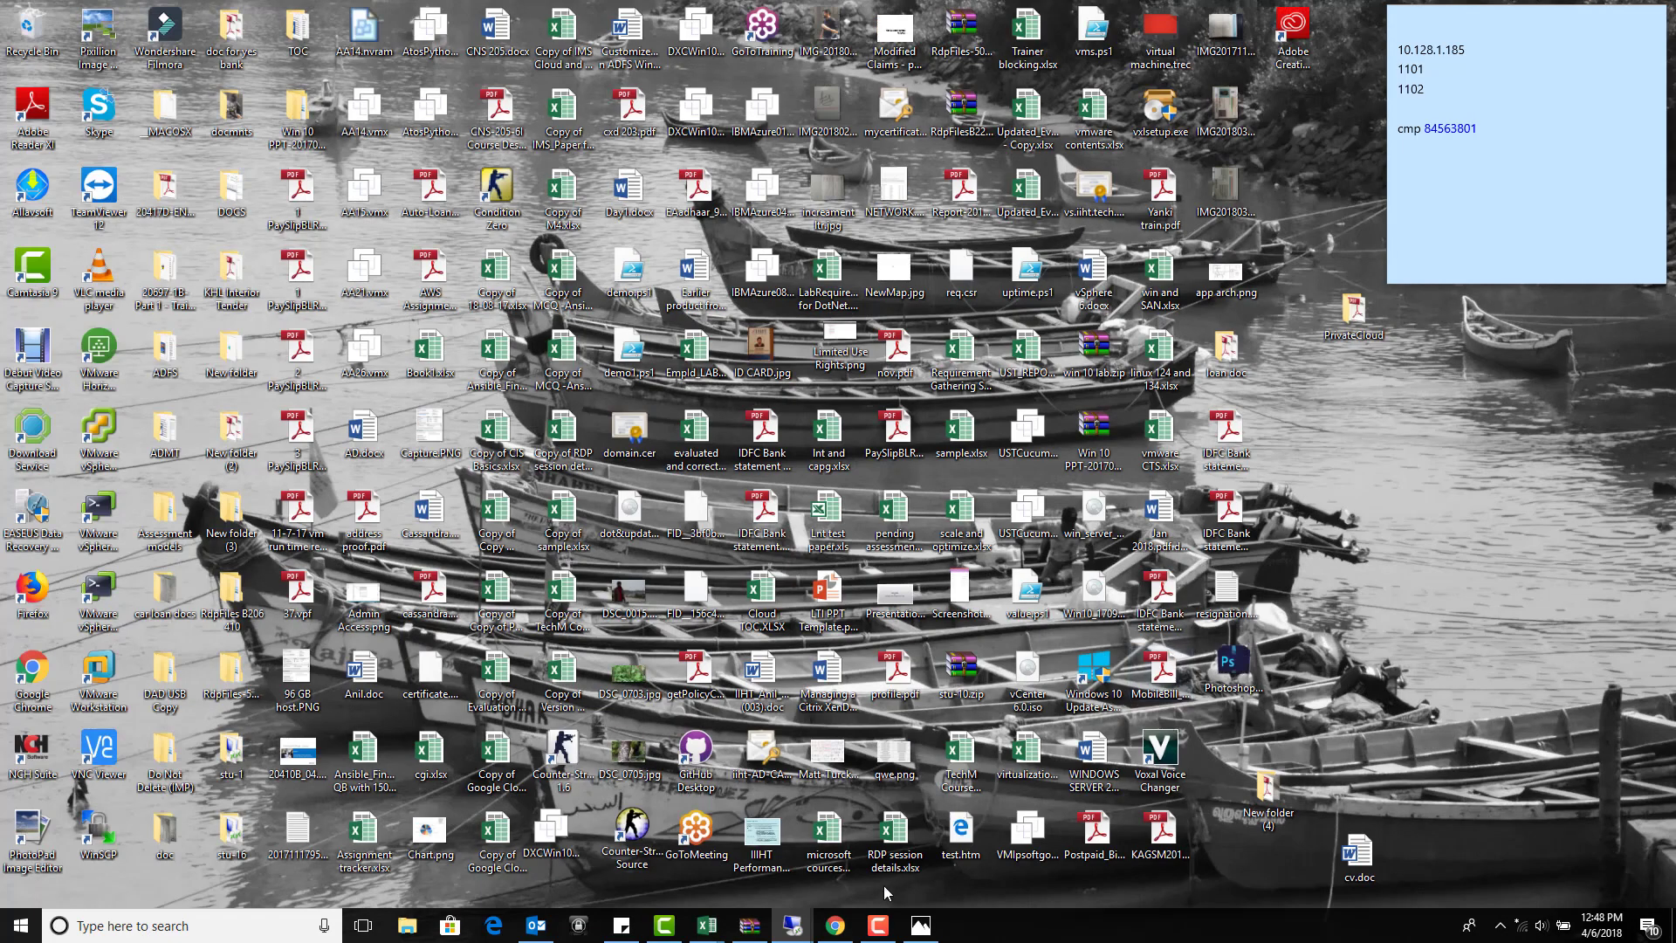
left_click(878, 925)
left_click(1534, 873)
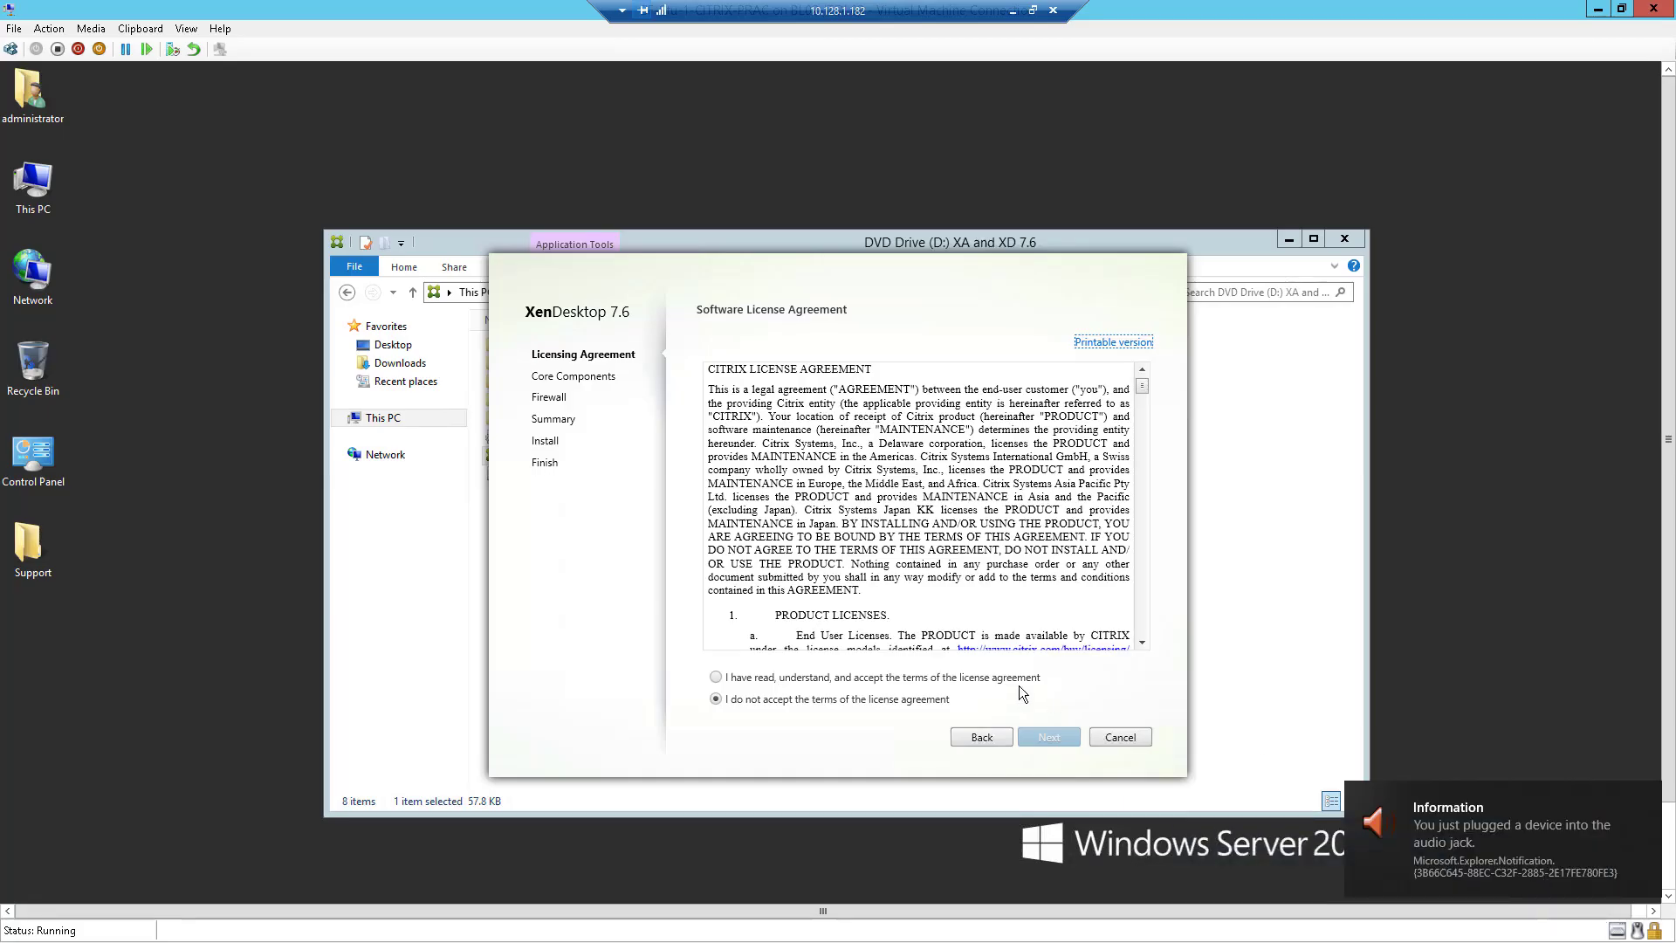
- Accept the license agreement and install StoreFront in the default location with automatic firewall rules
left_click(716, 678)
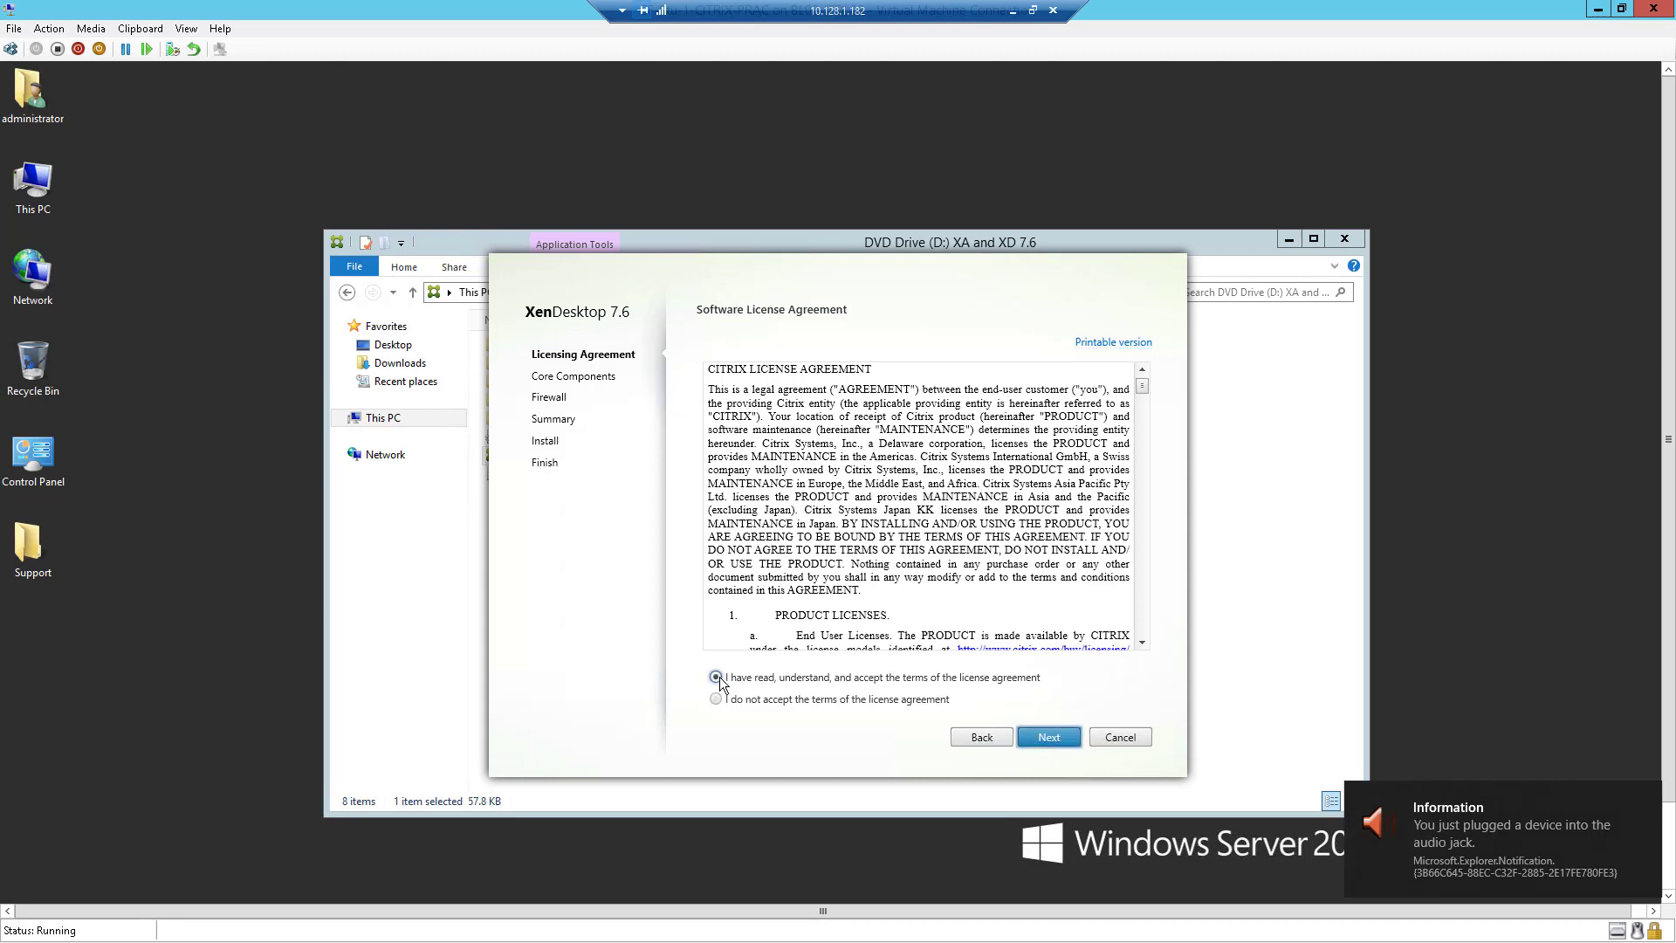
left_click(1054, 735)
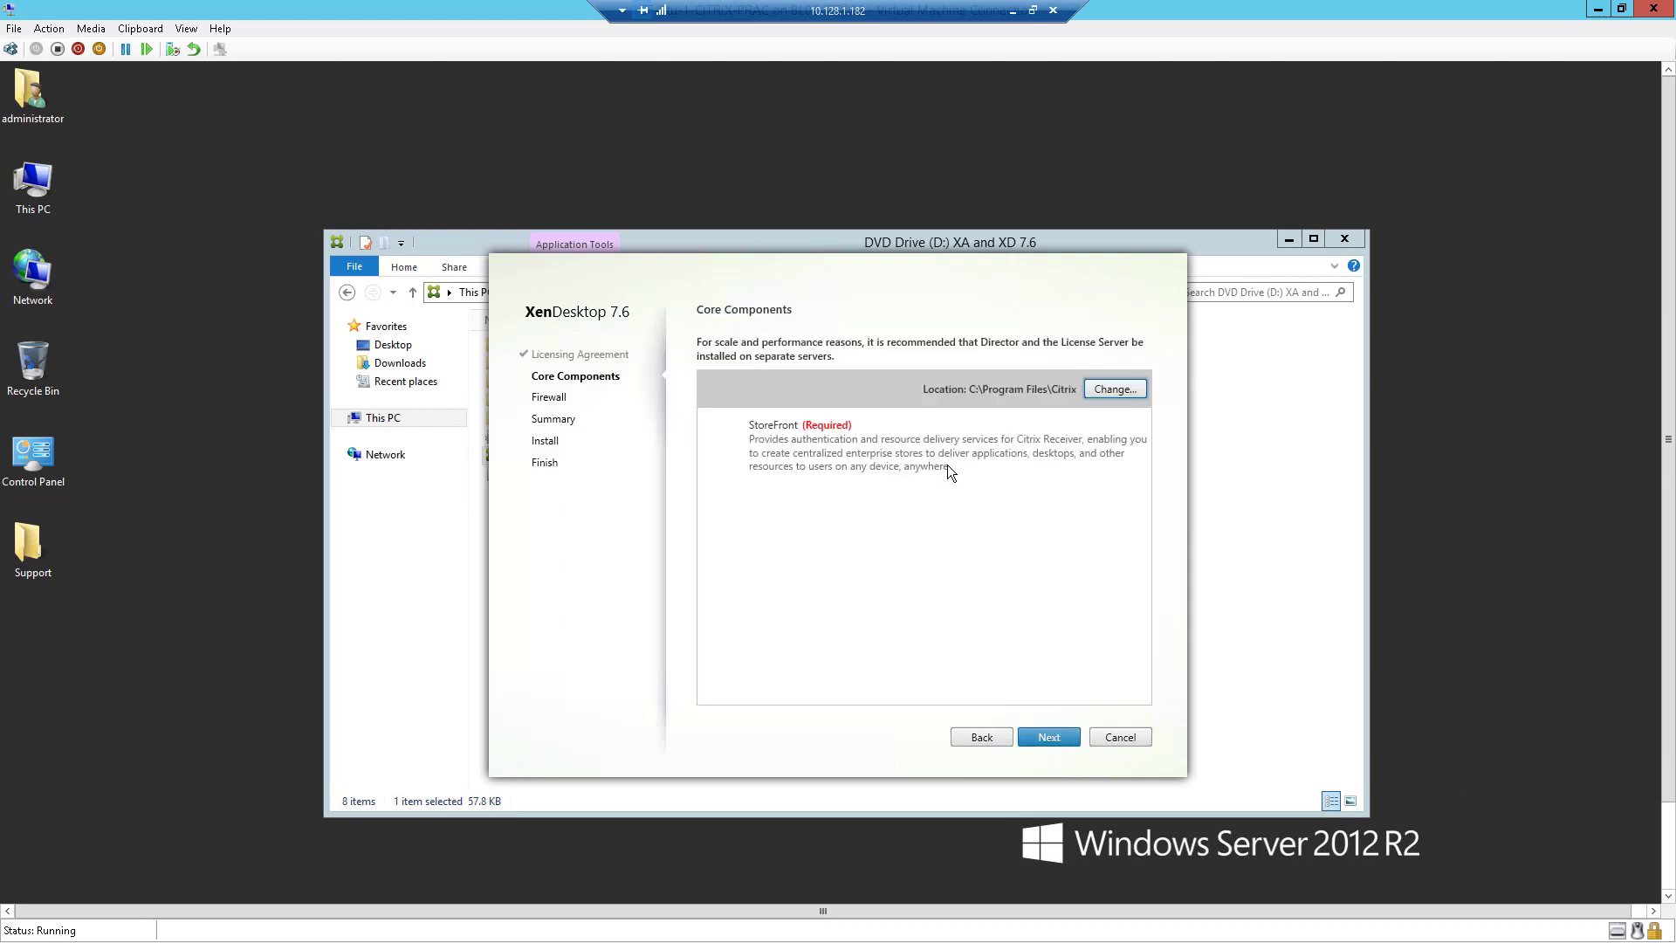
left_click(1071, 740)
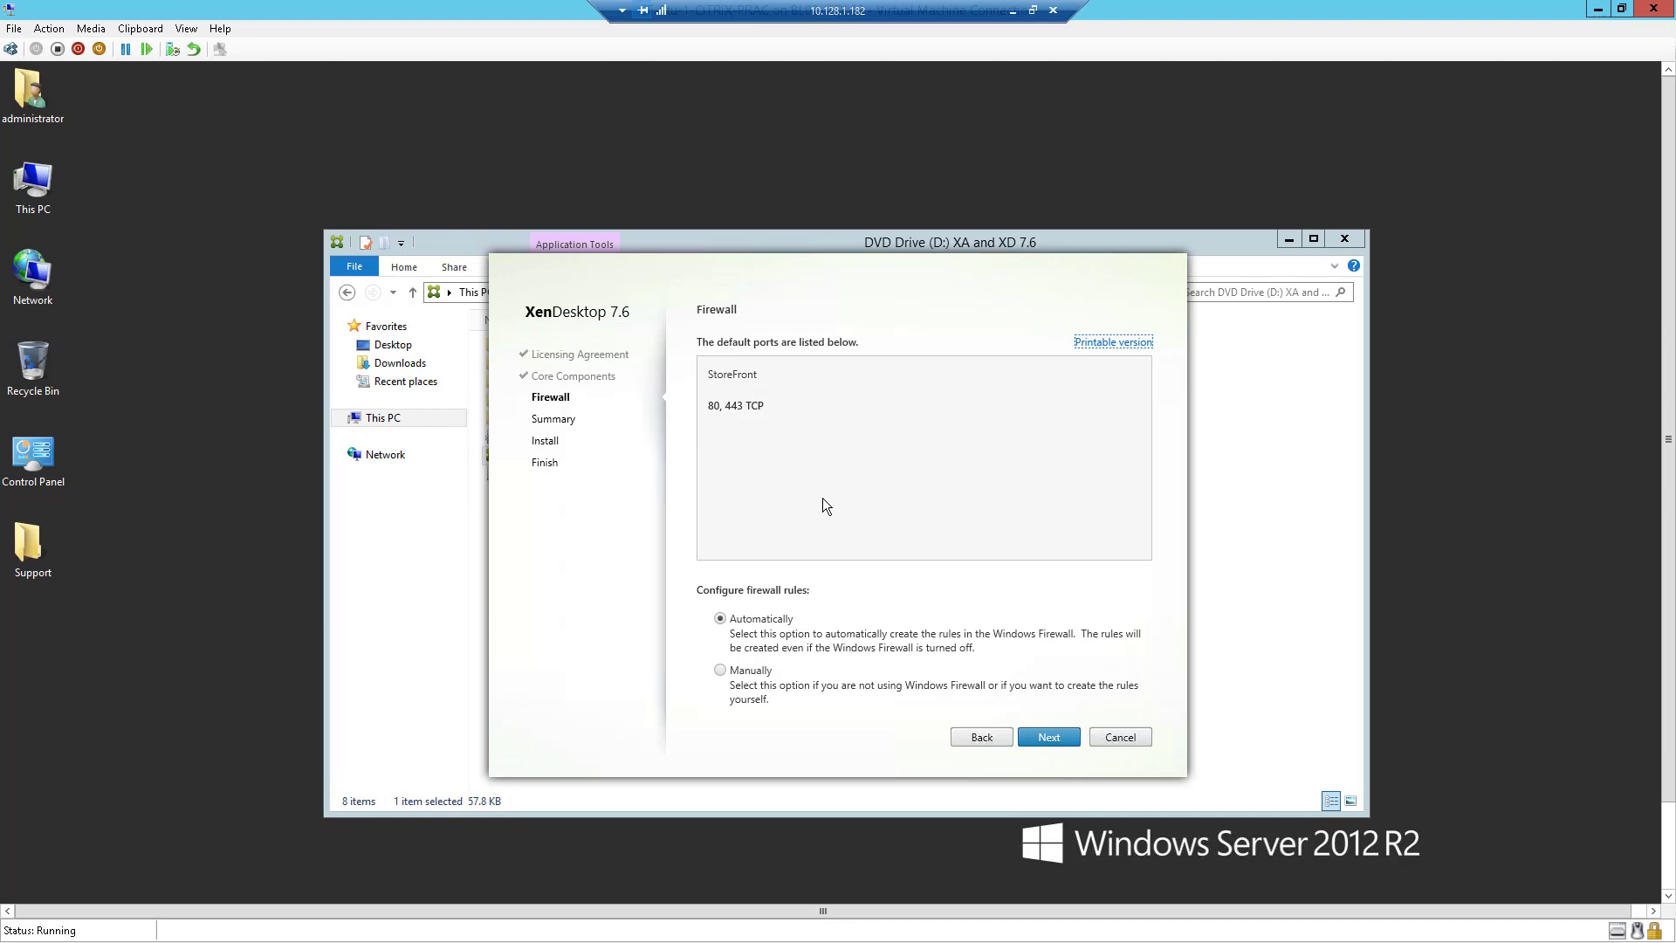
key("Tab")
left_click(1065, 741)
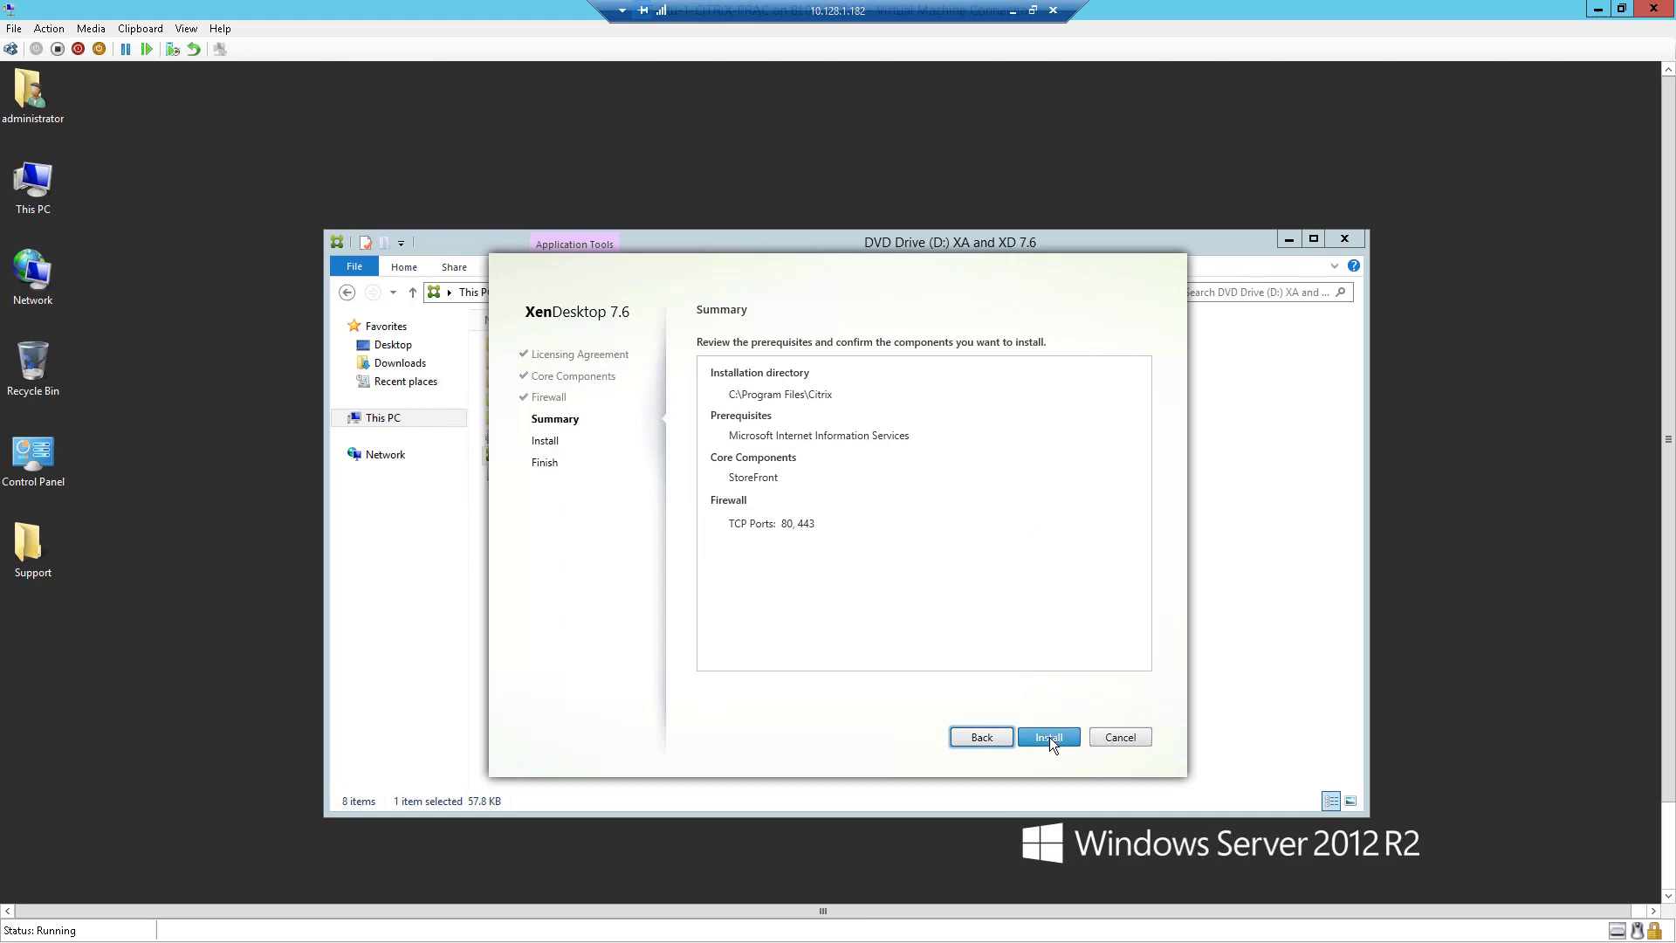
left_click(1049, 737)
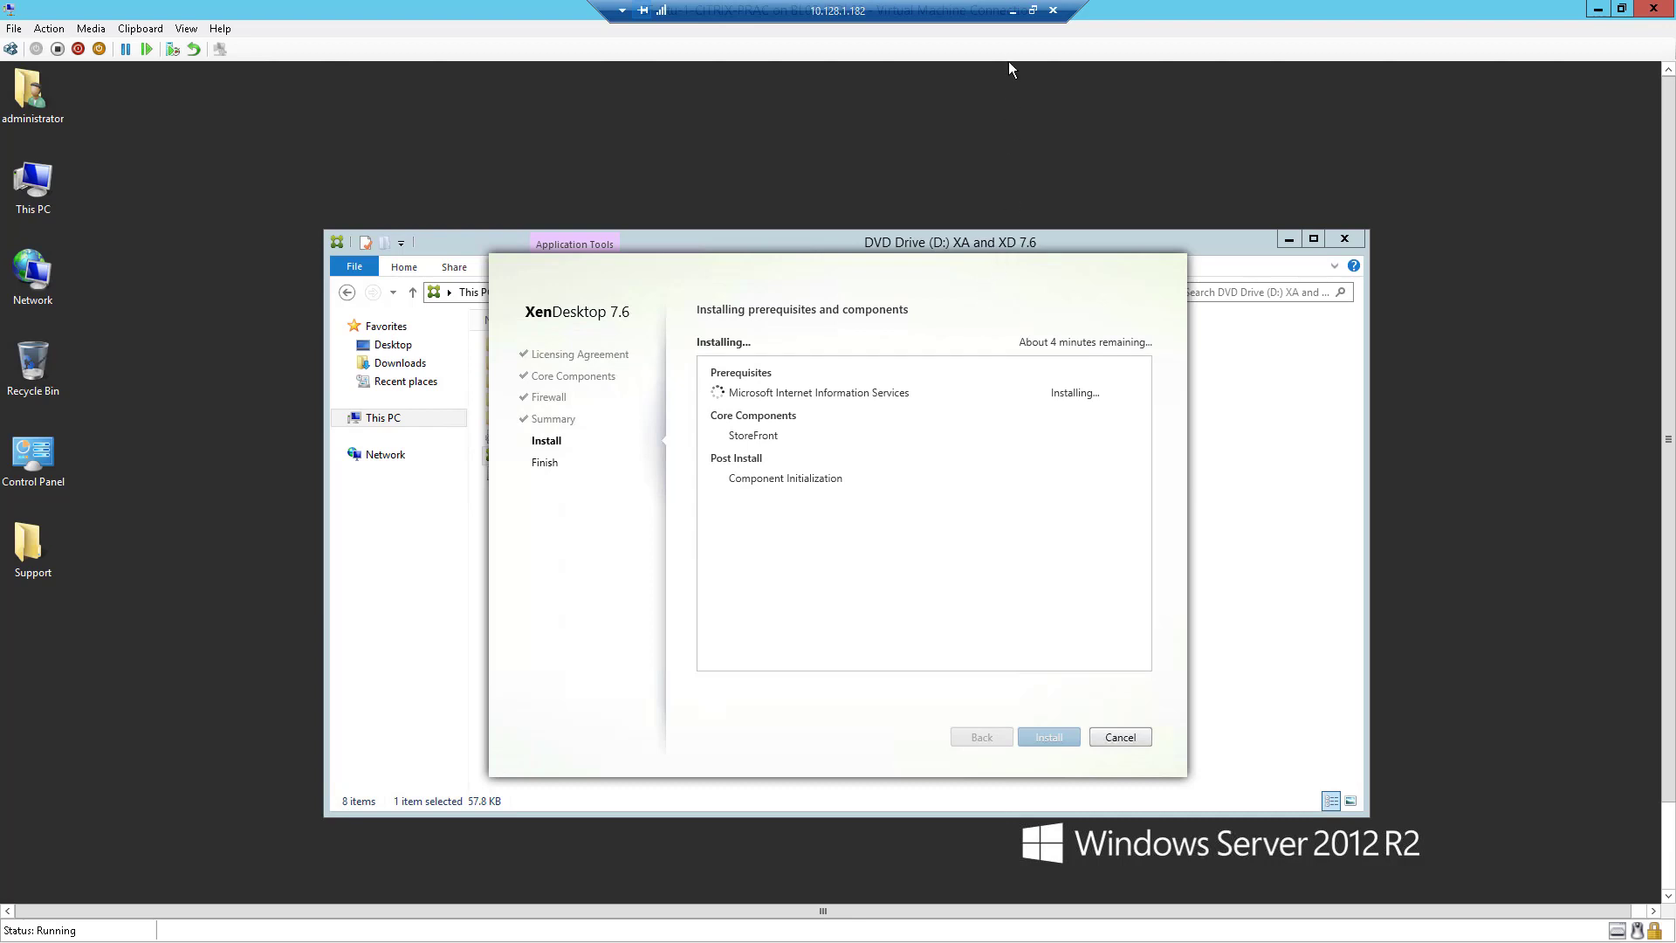
left_click(1012, 10)
left_click(878, 925)
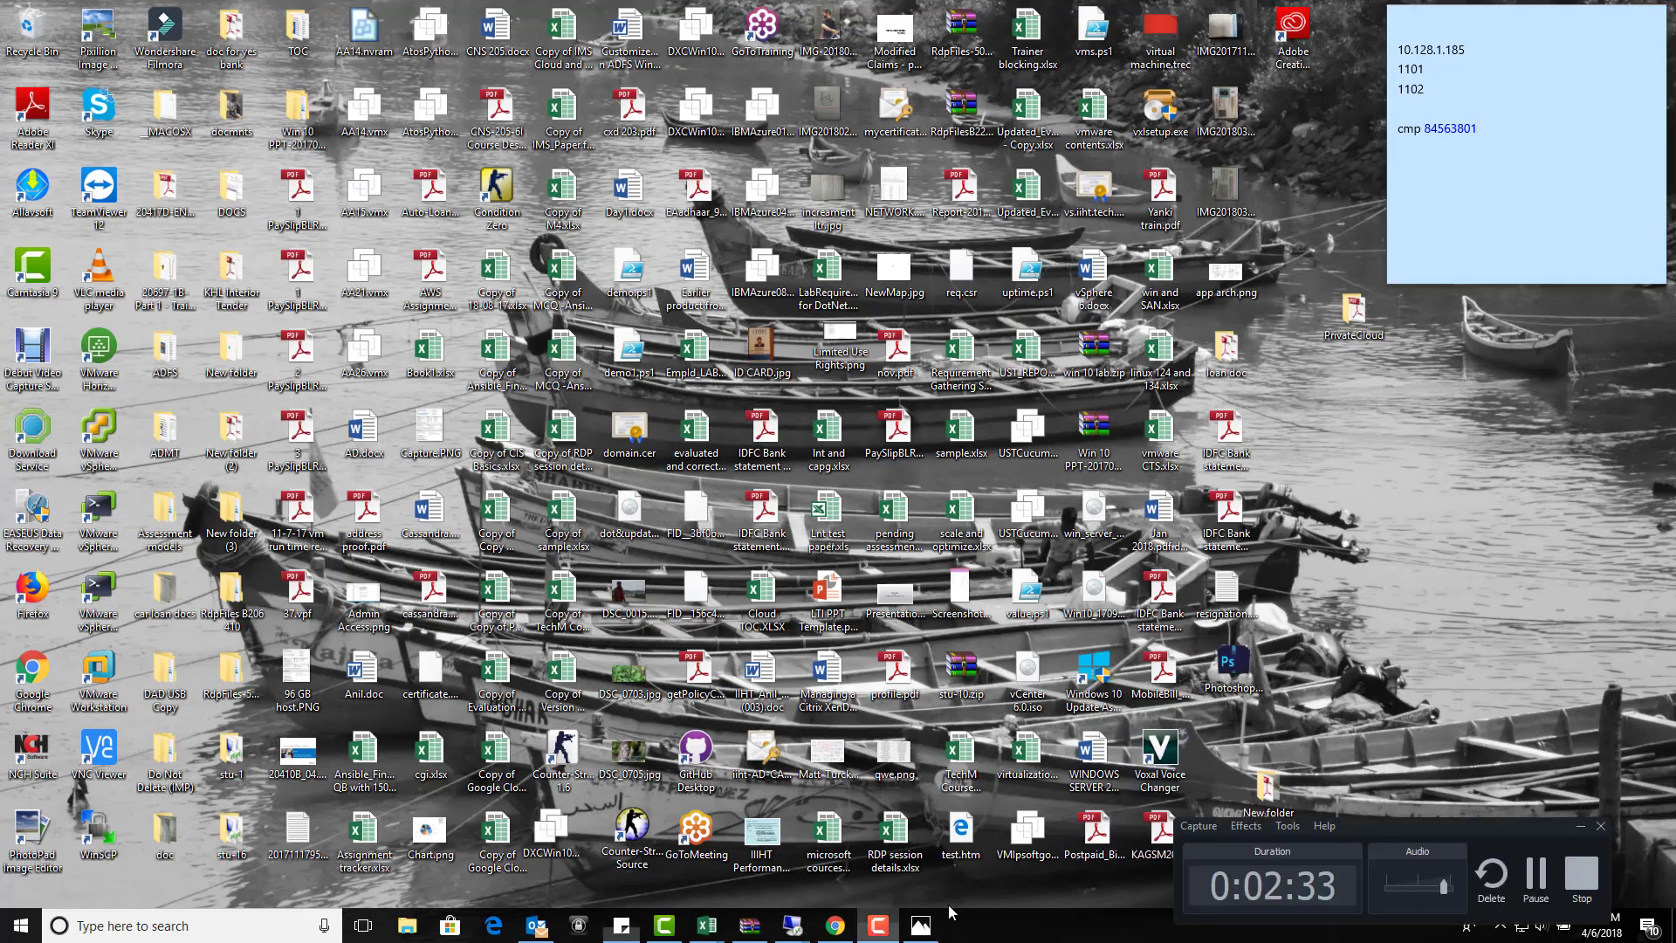
left_click(1539, 874)
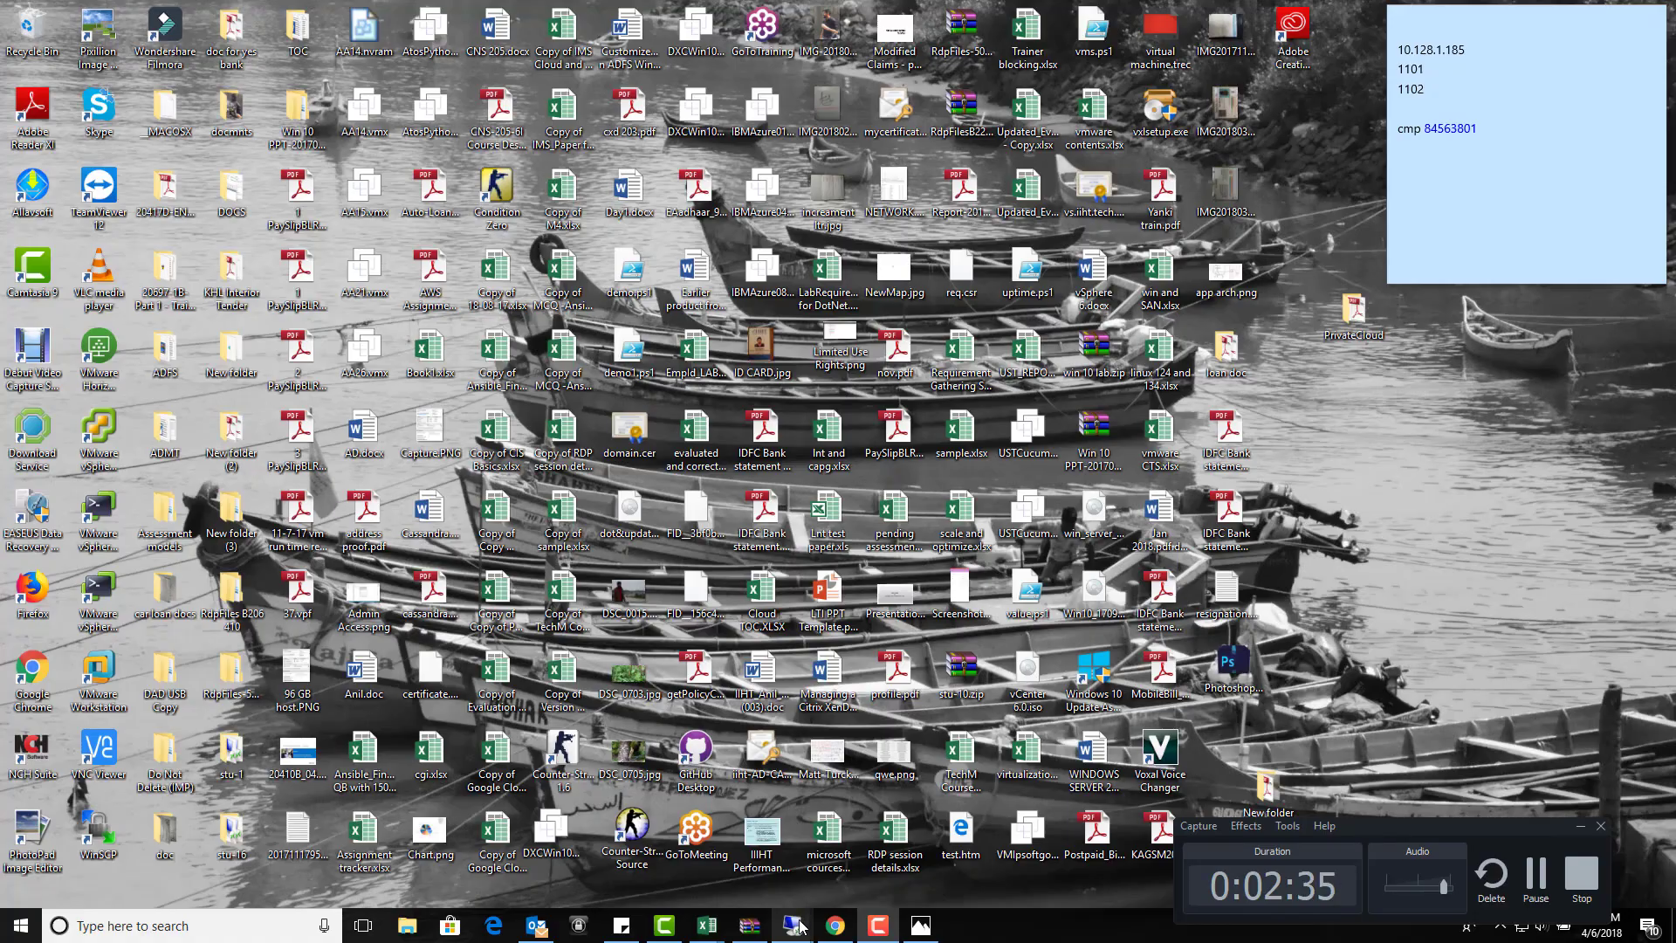
mouse_move(803, 925)
left_click(1120, 851)
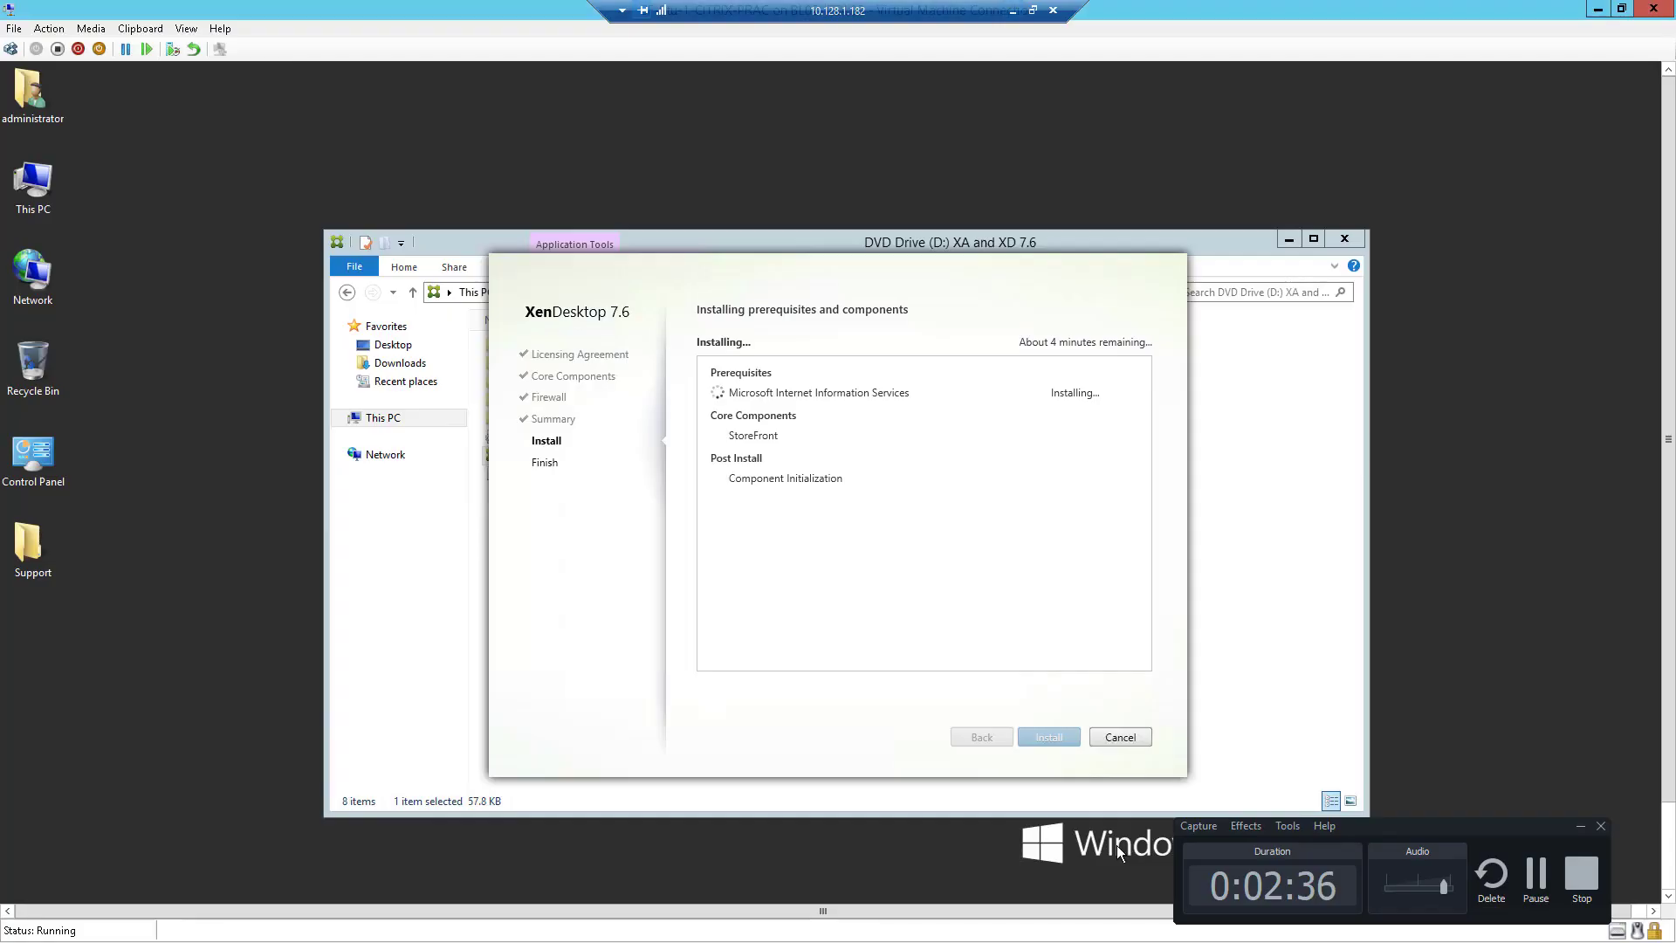
left_click(1536, 877)
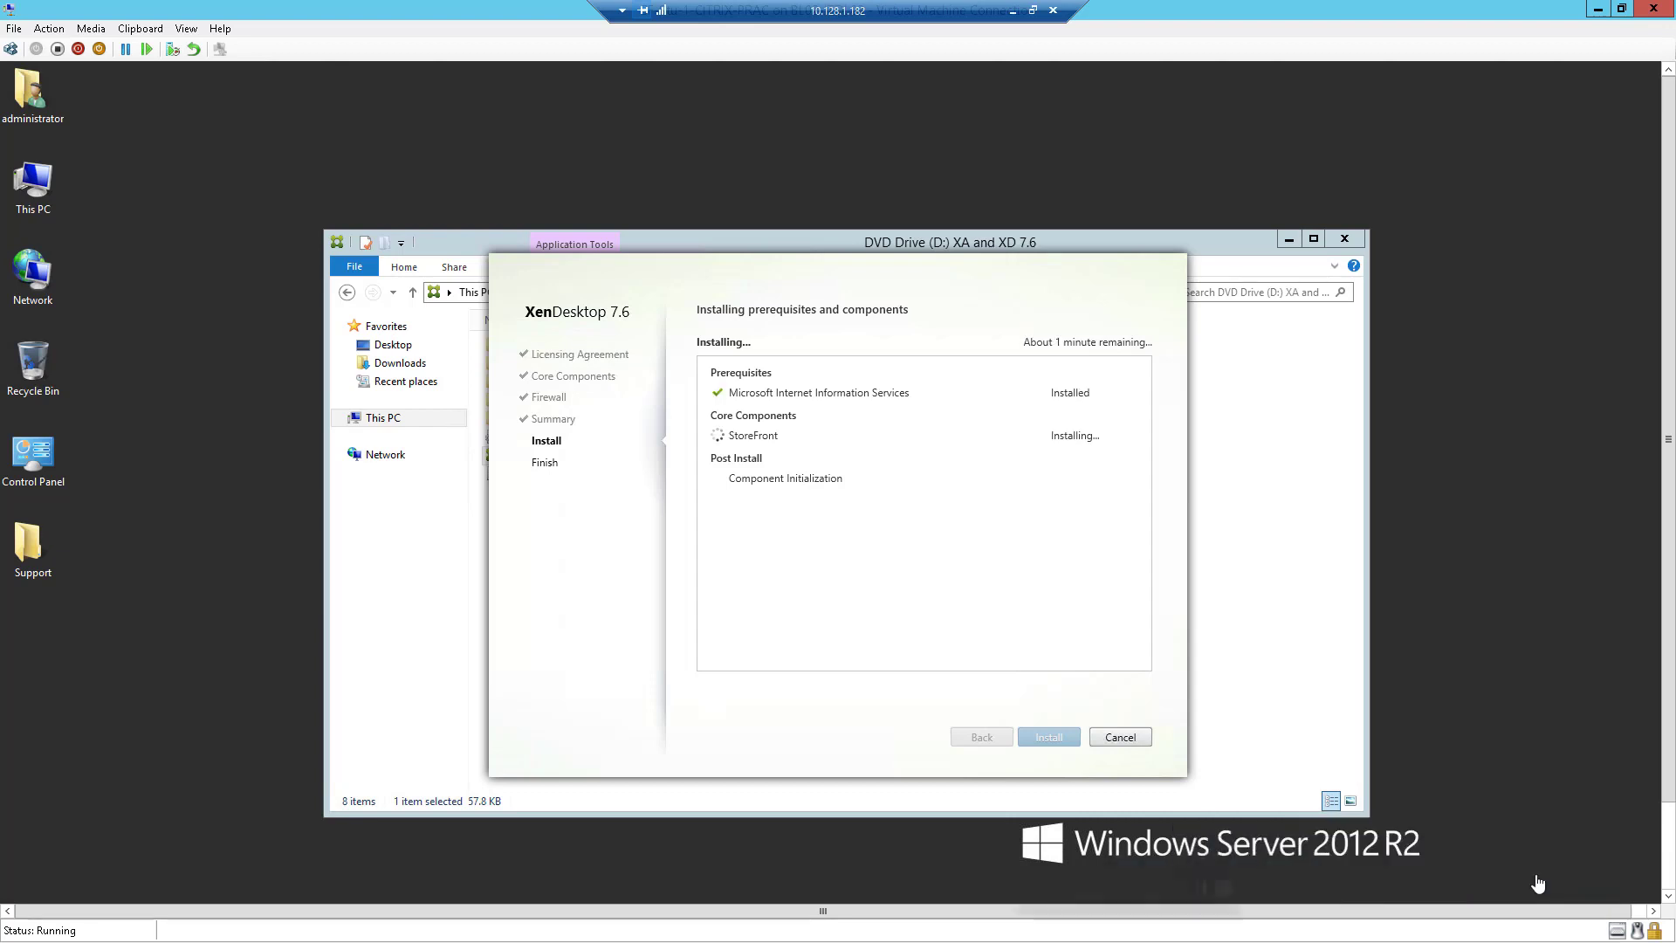
left_click(1012, 10)
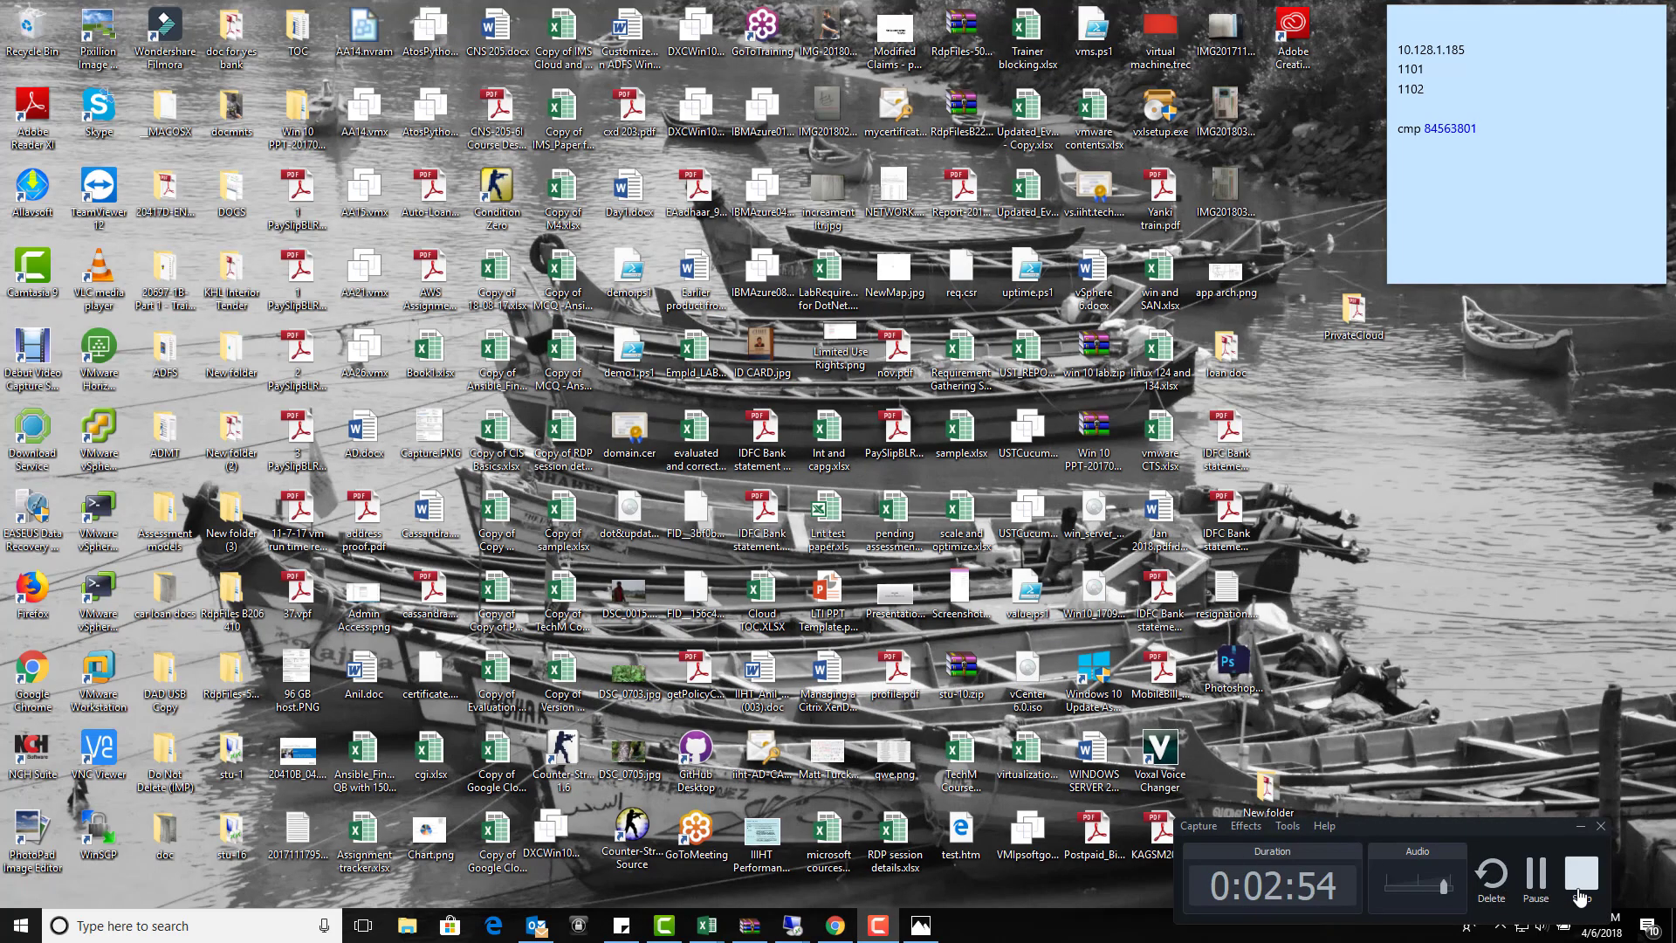
left_click(1535, 873)
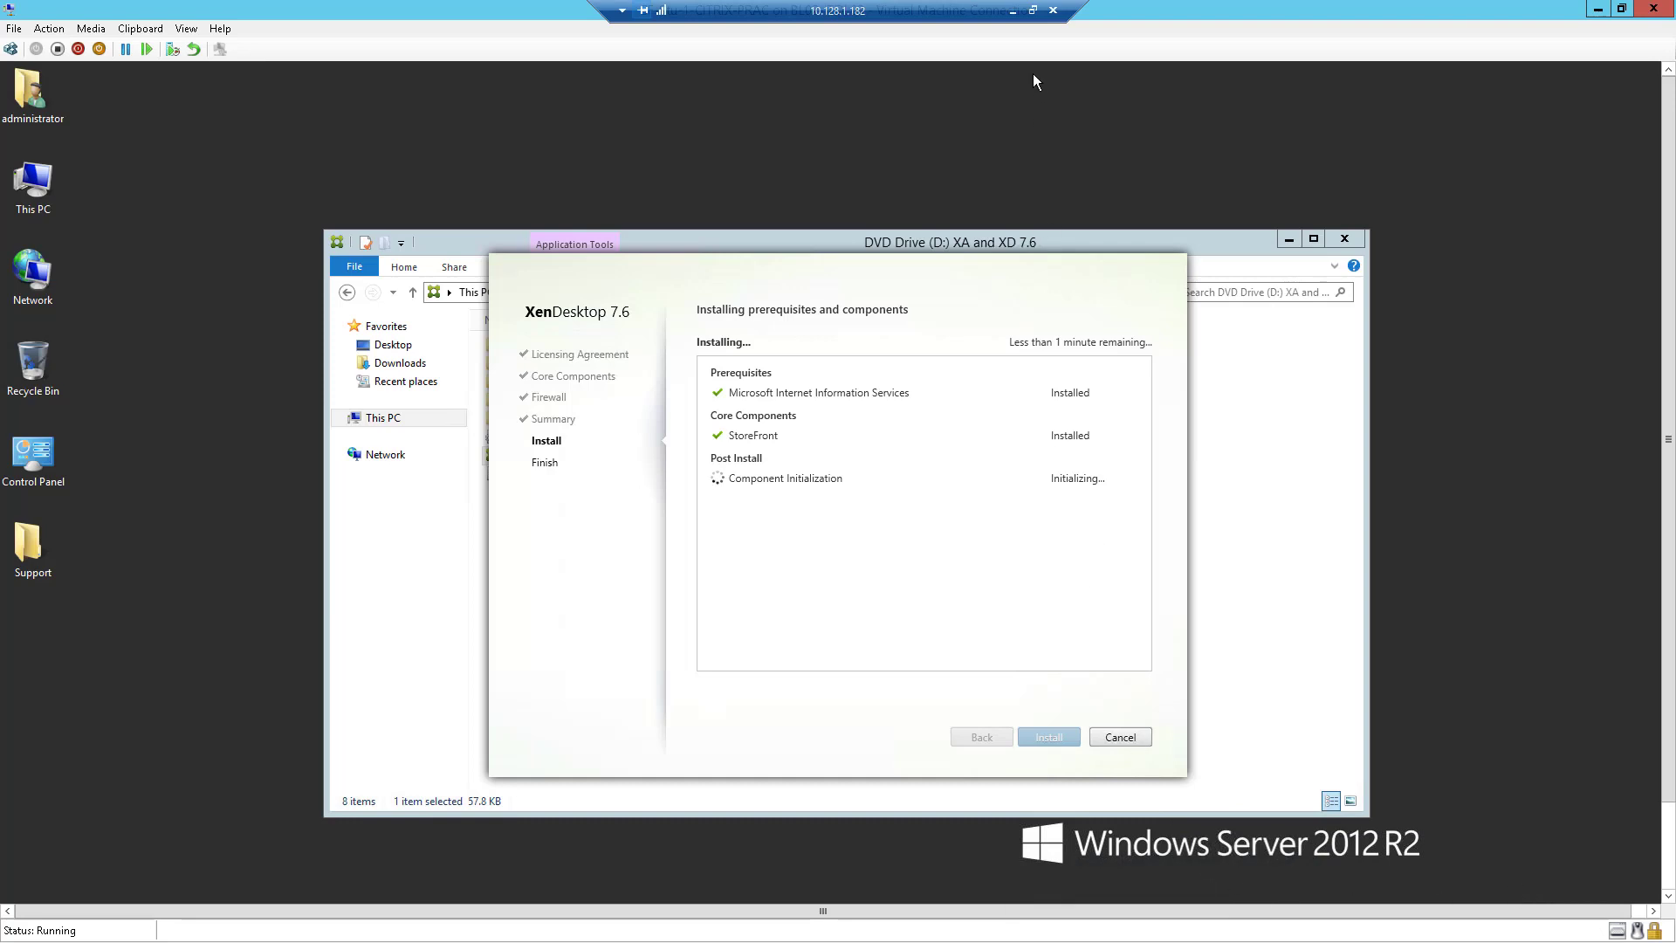
left_click(1011, 13)
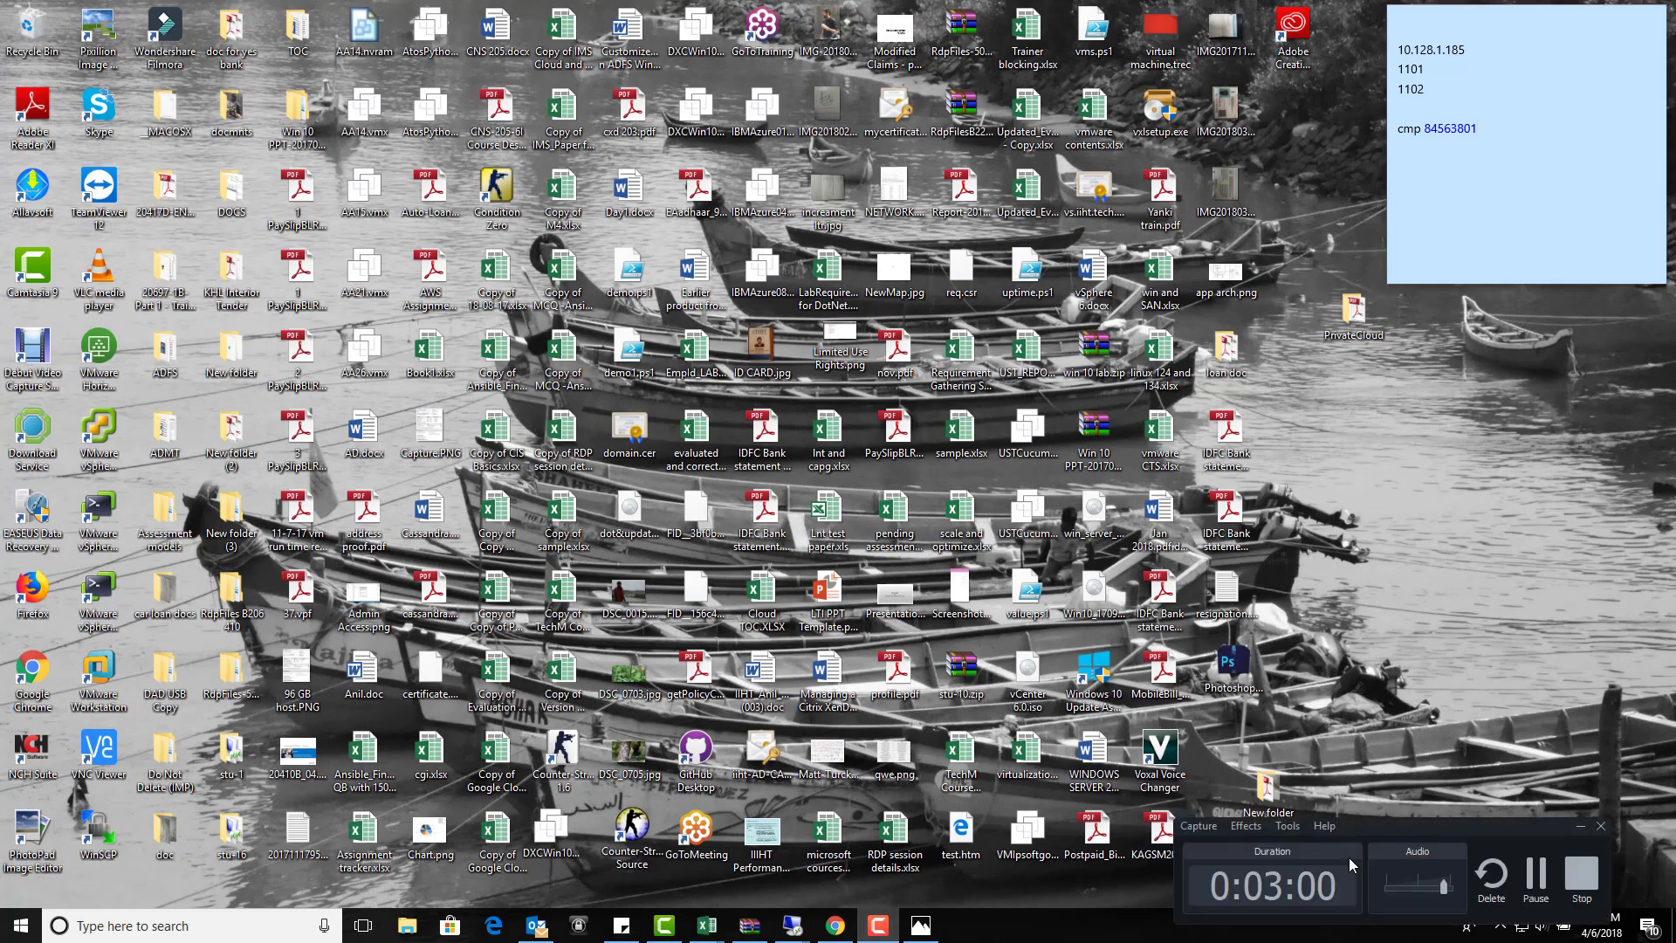
left_click(1535, 873)
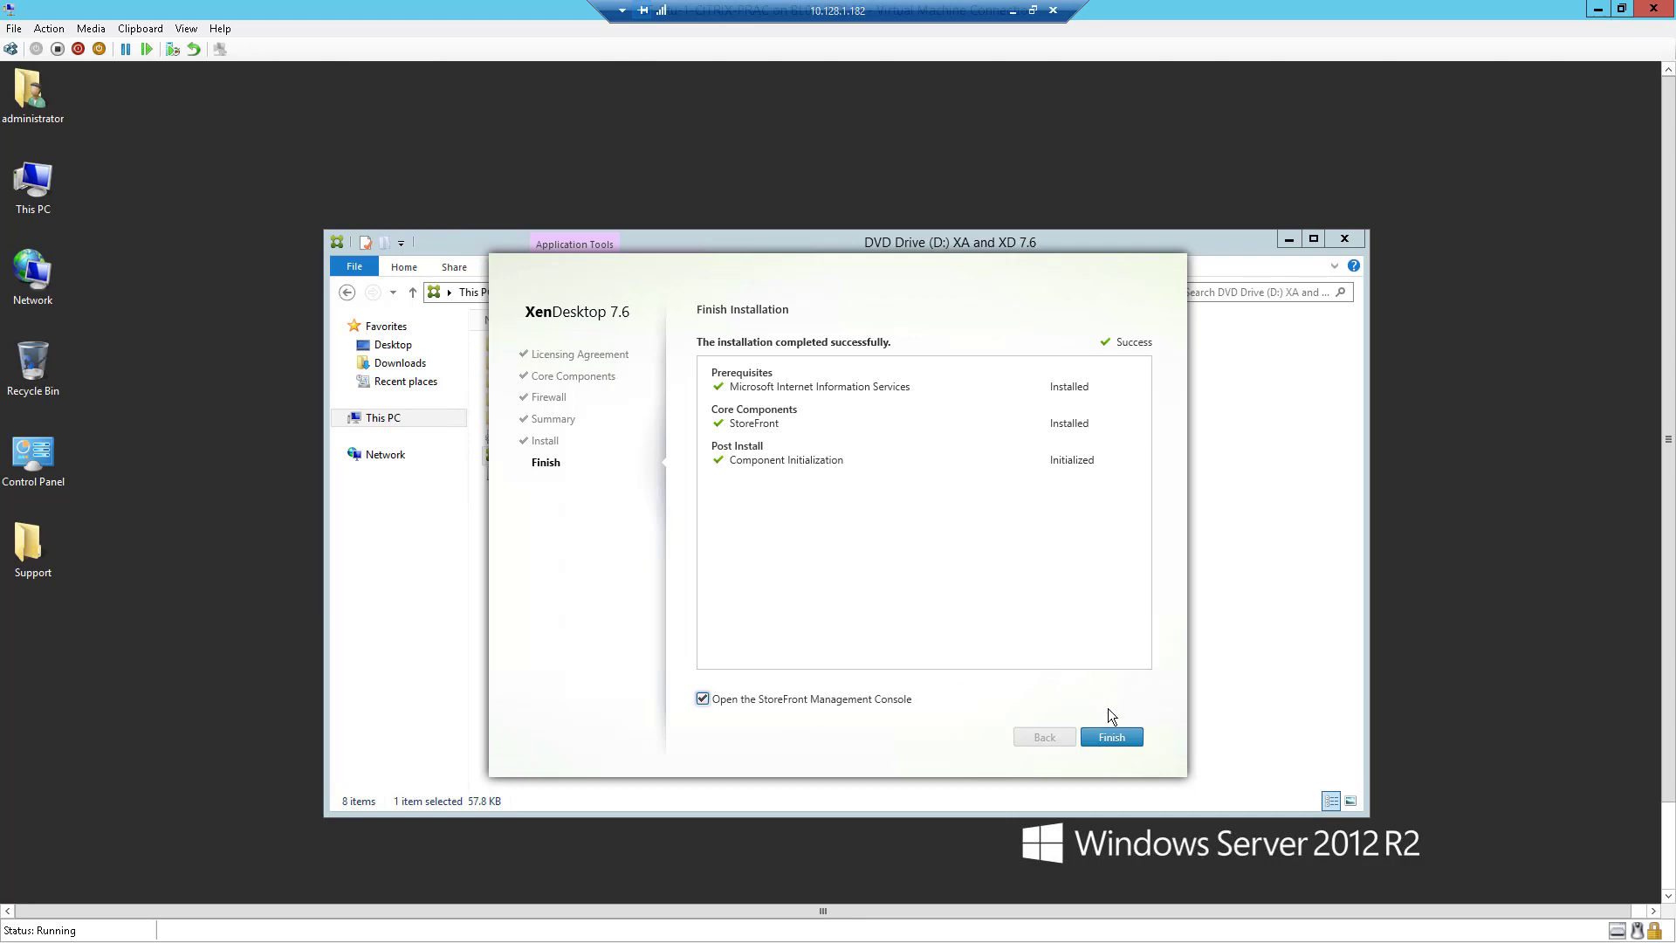
- Finish the installation with the StoreFront Management Console set to open, and close the DVD drive window
left_click(1123, 733)
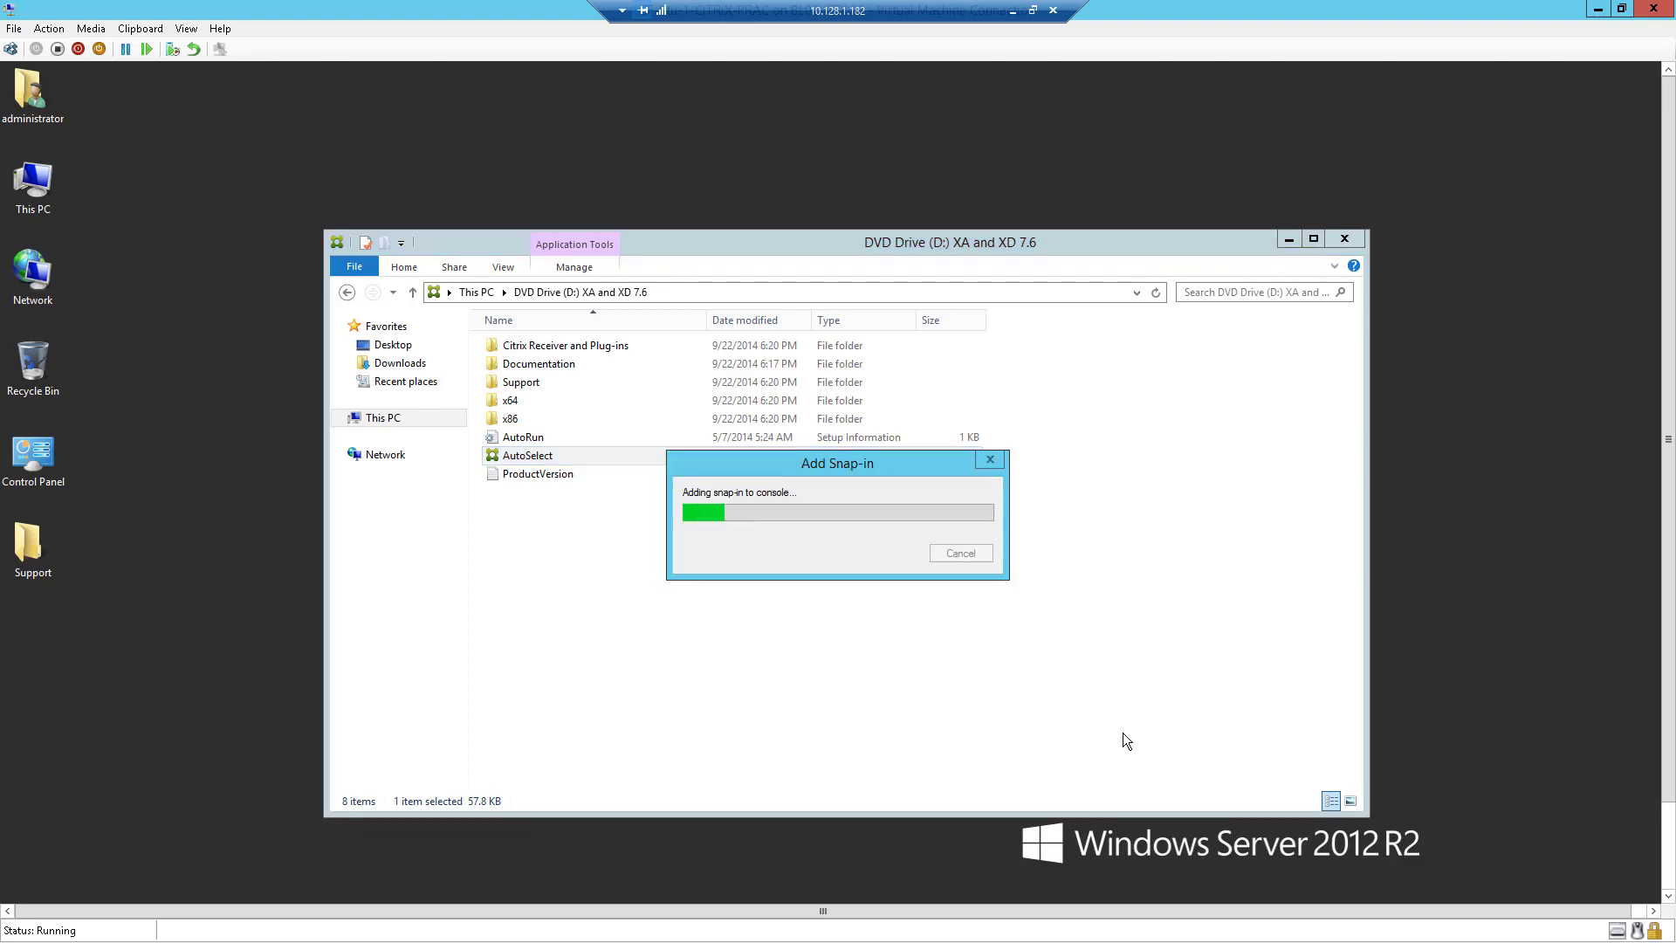
left_click(1353, 236)
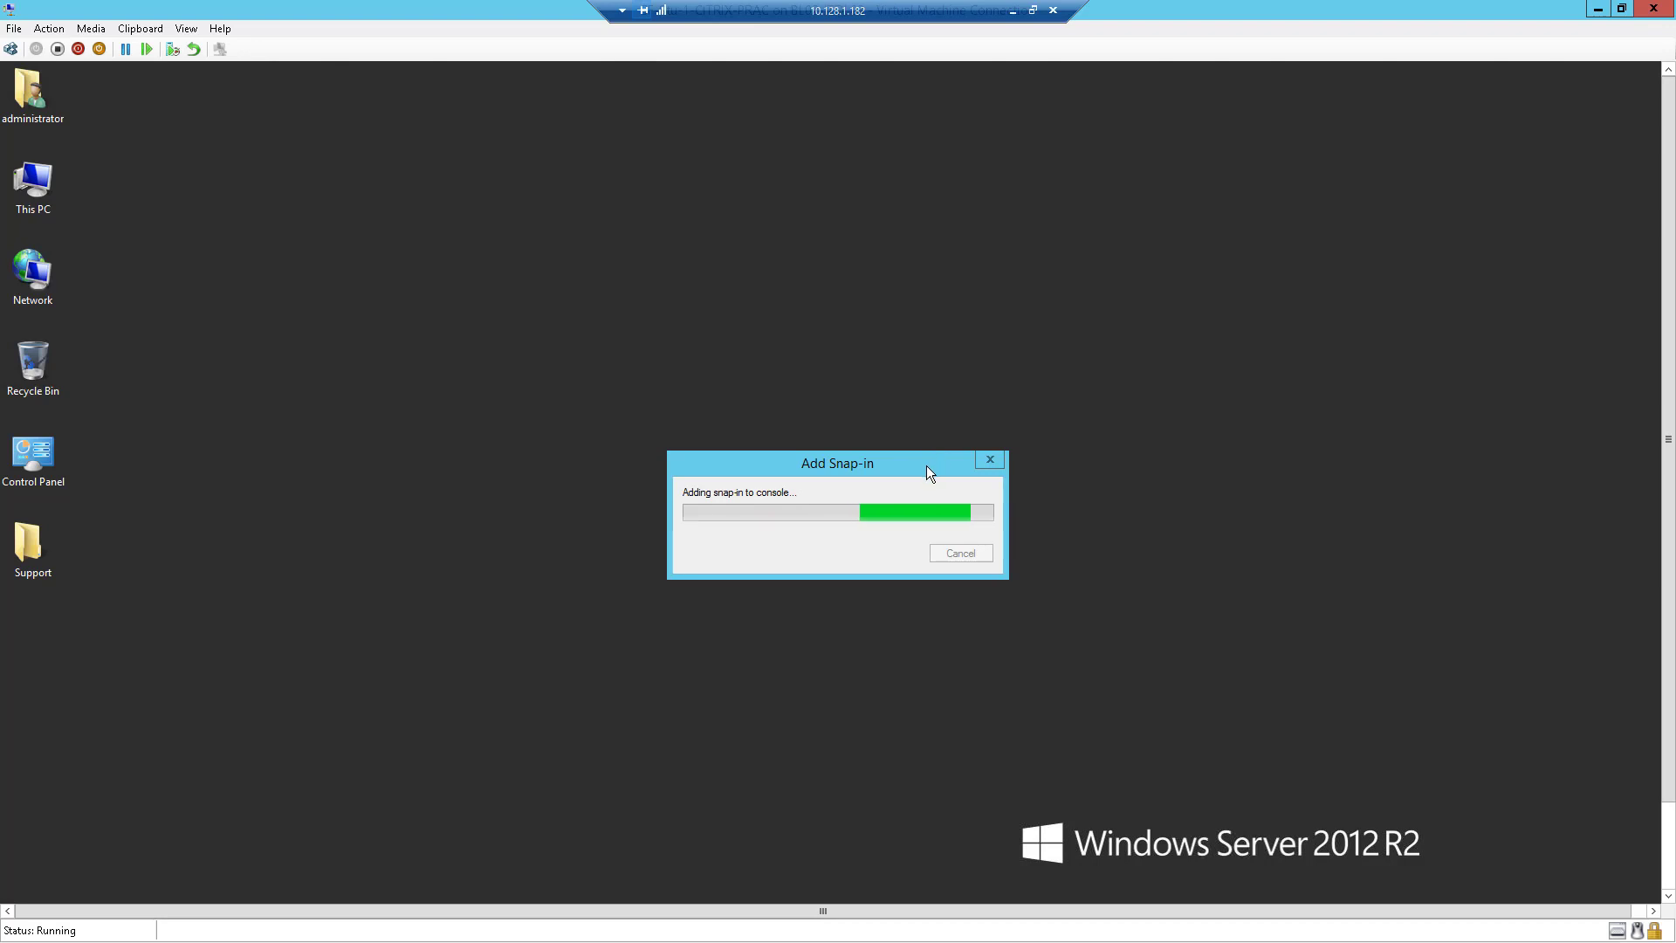
left_click_drag(927, 464, 926, 440)
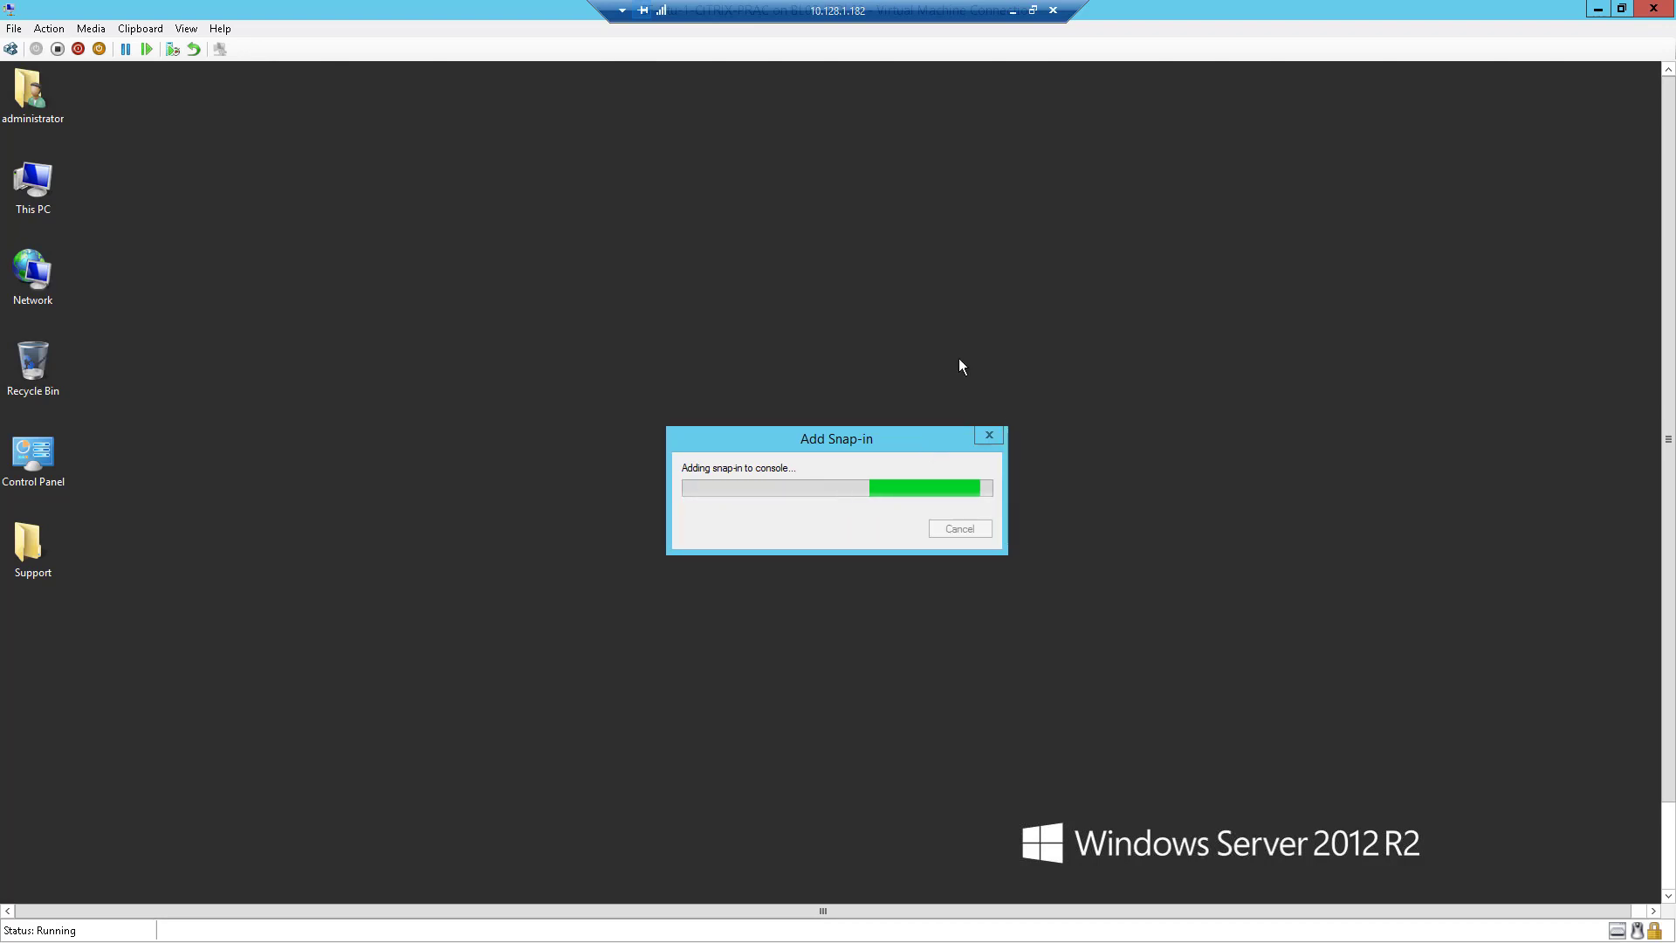
left_click(1013, 12)
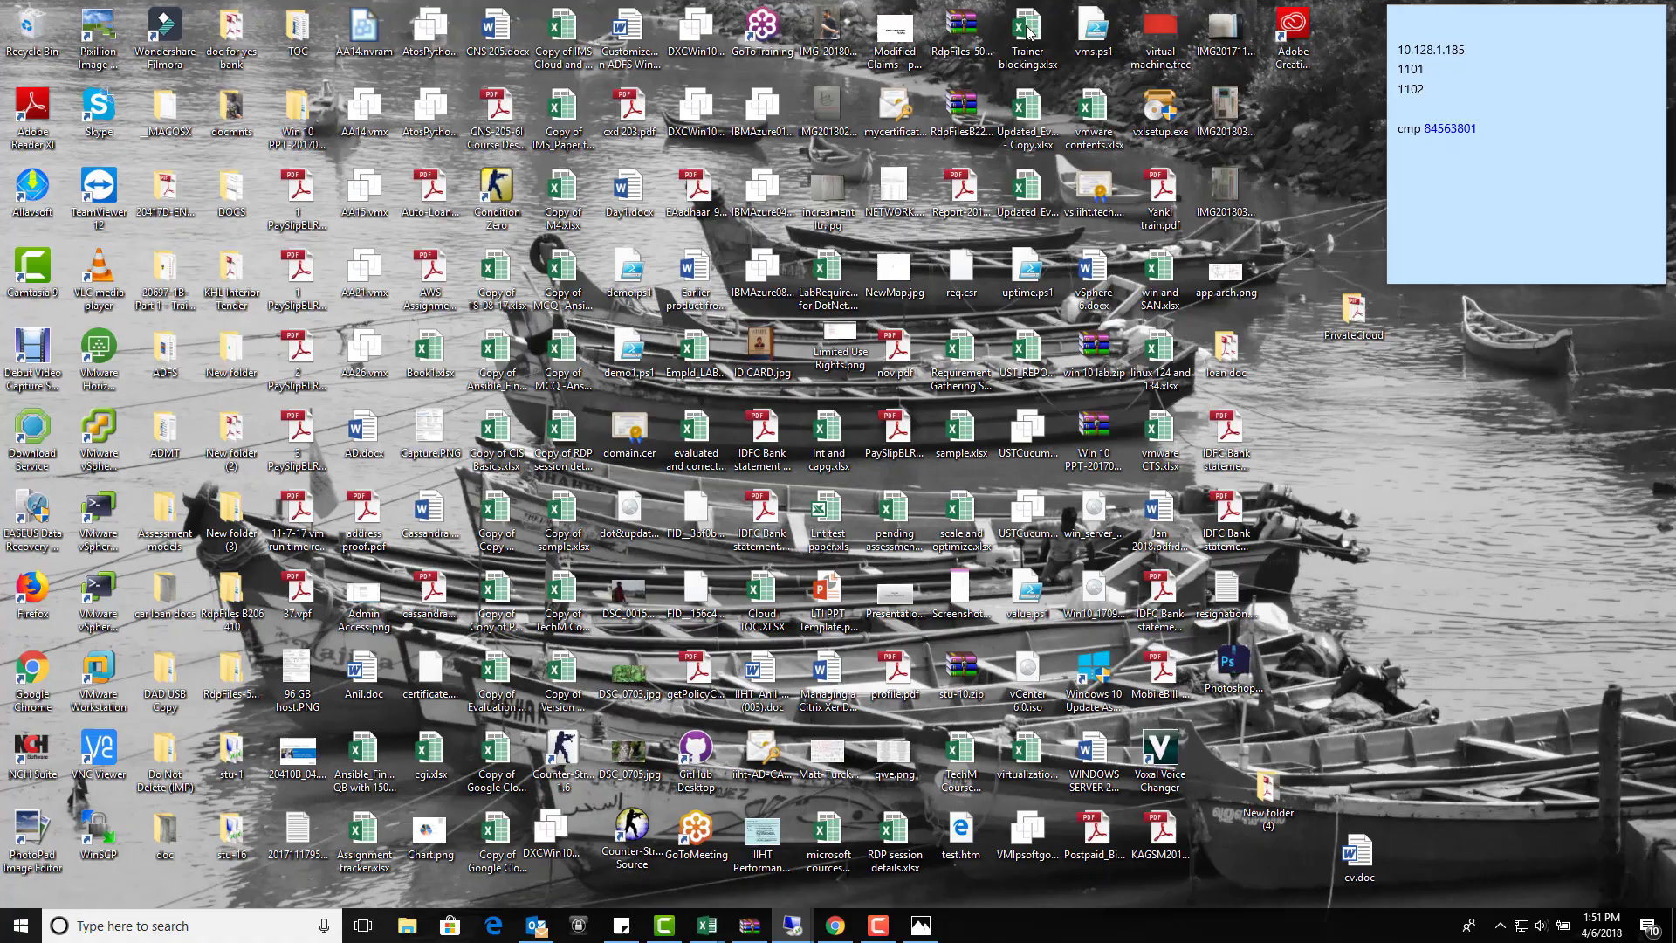
left_click(877, 925)
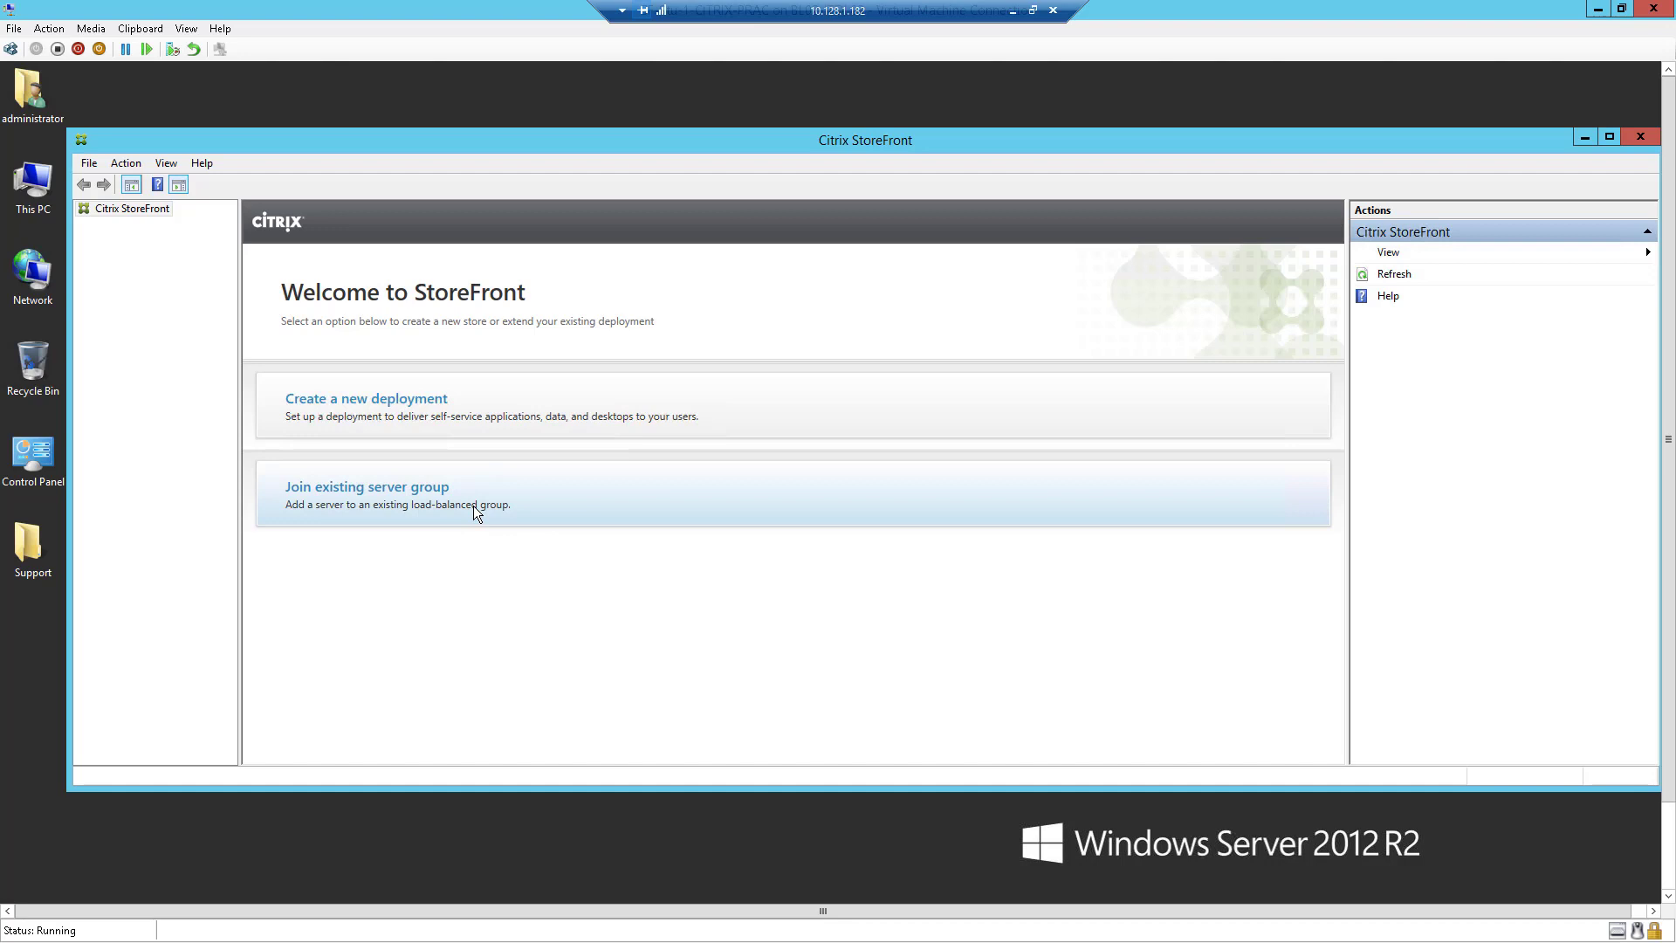
- Start a new StoreFront deployment and confirm its HTTP base URL
left_click(721, 409)
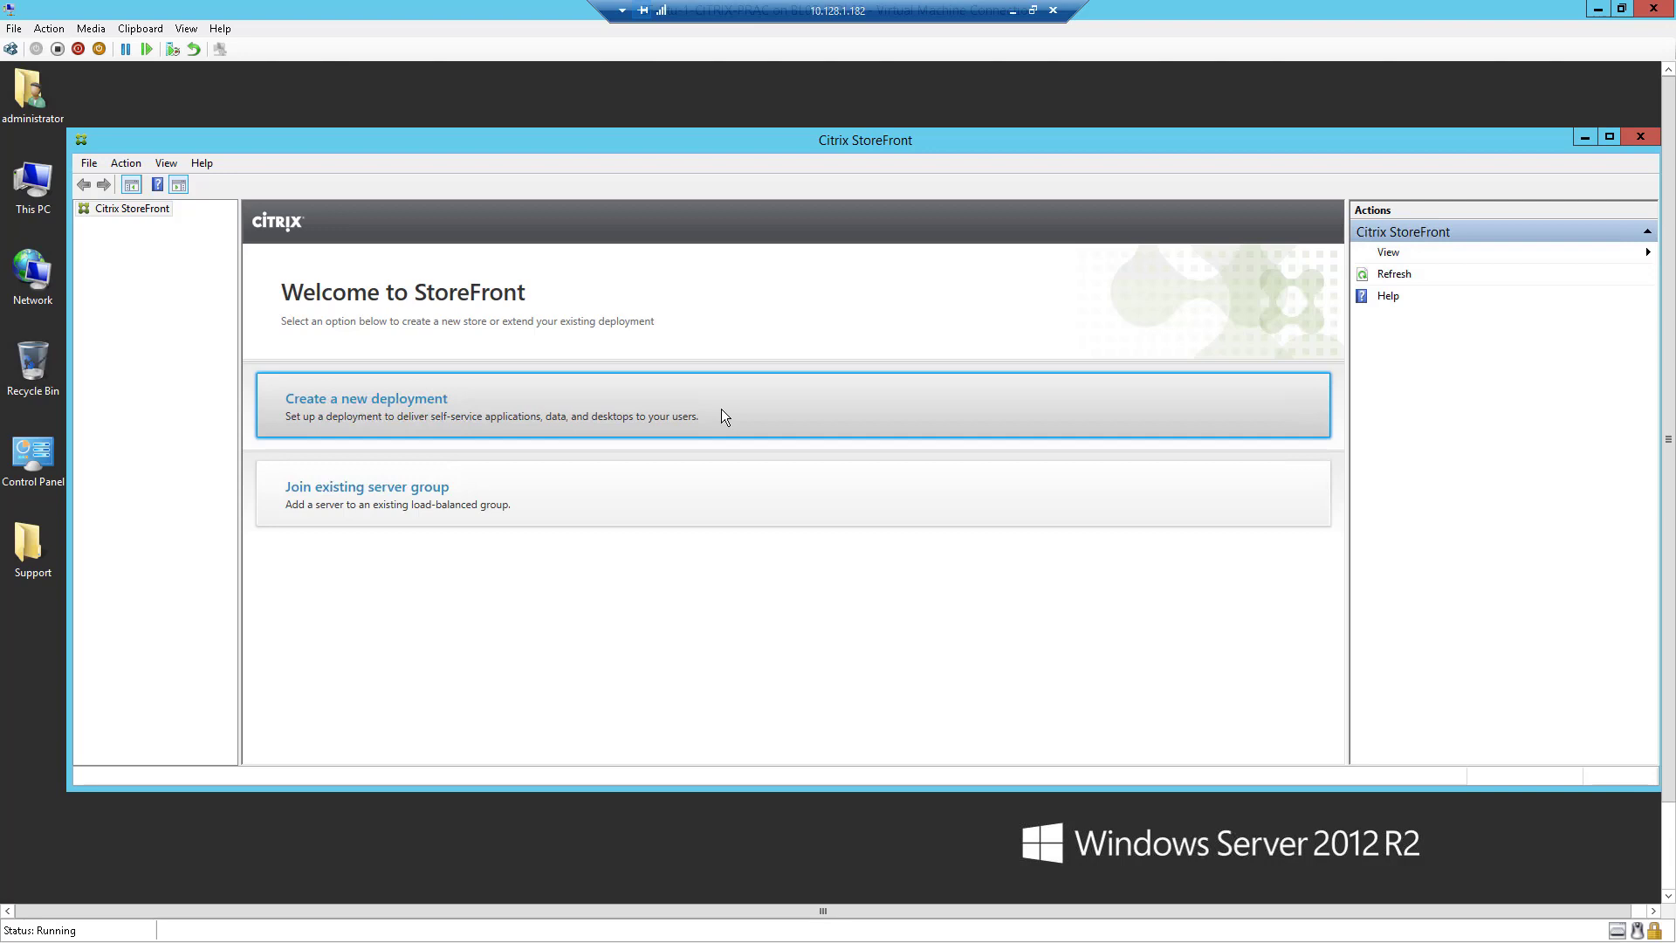
left_click(721, 409)
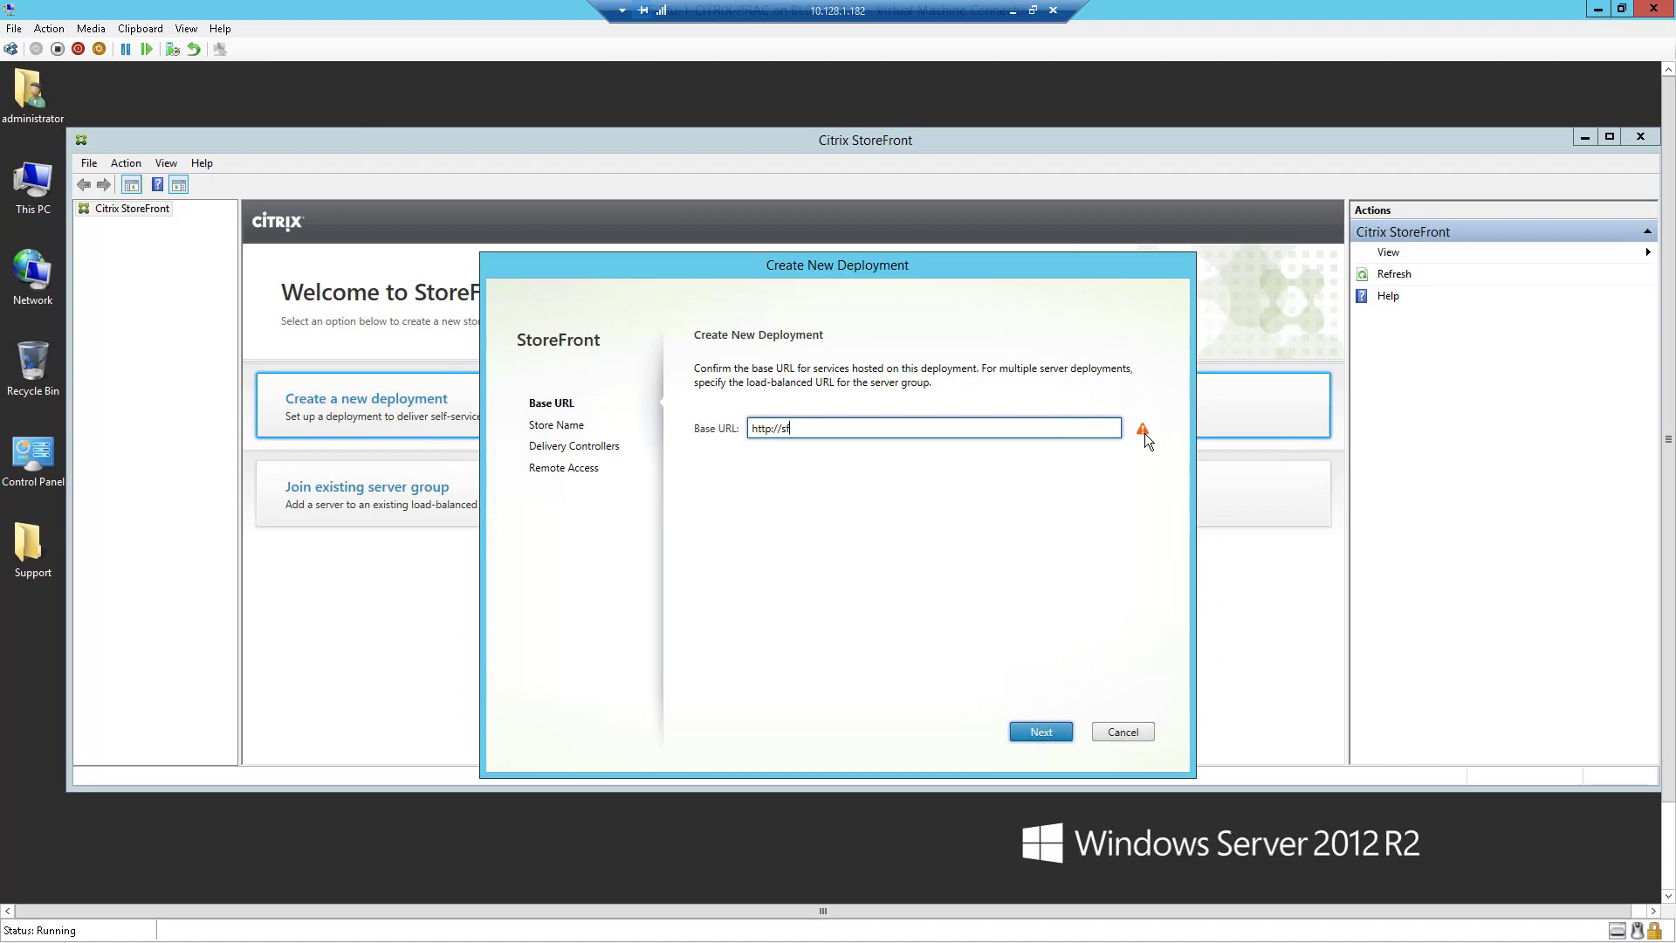
mouse_move(1144, 433)
left_click(1039, 733)
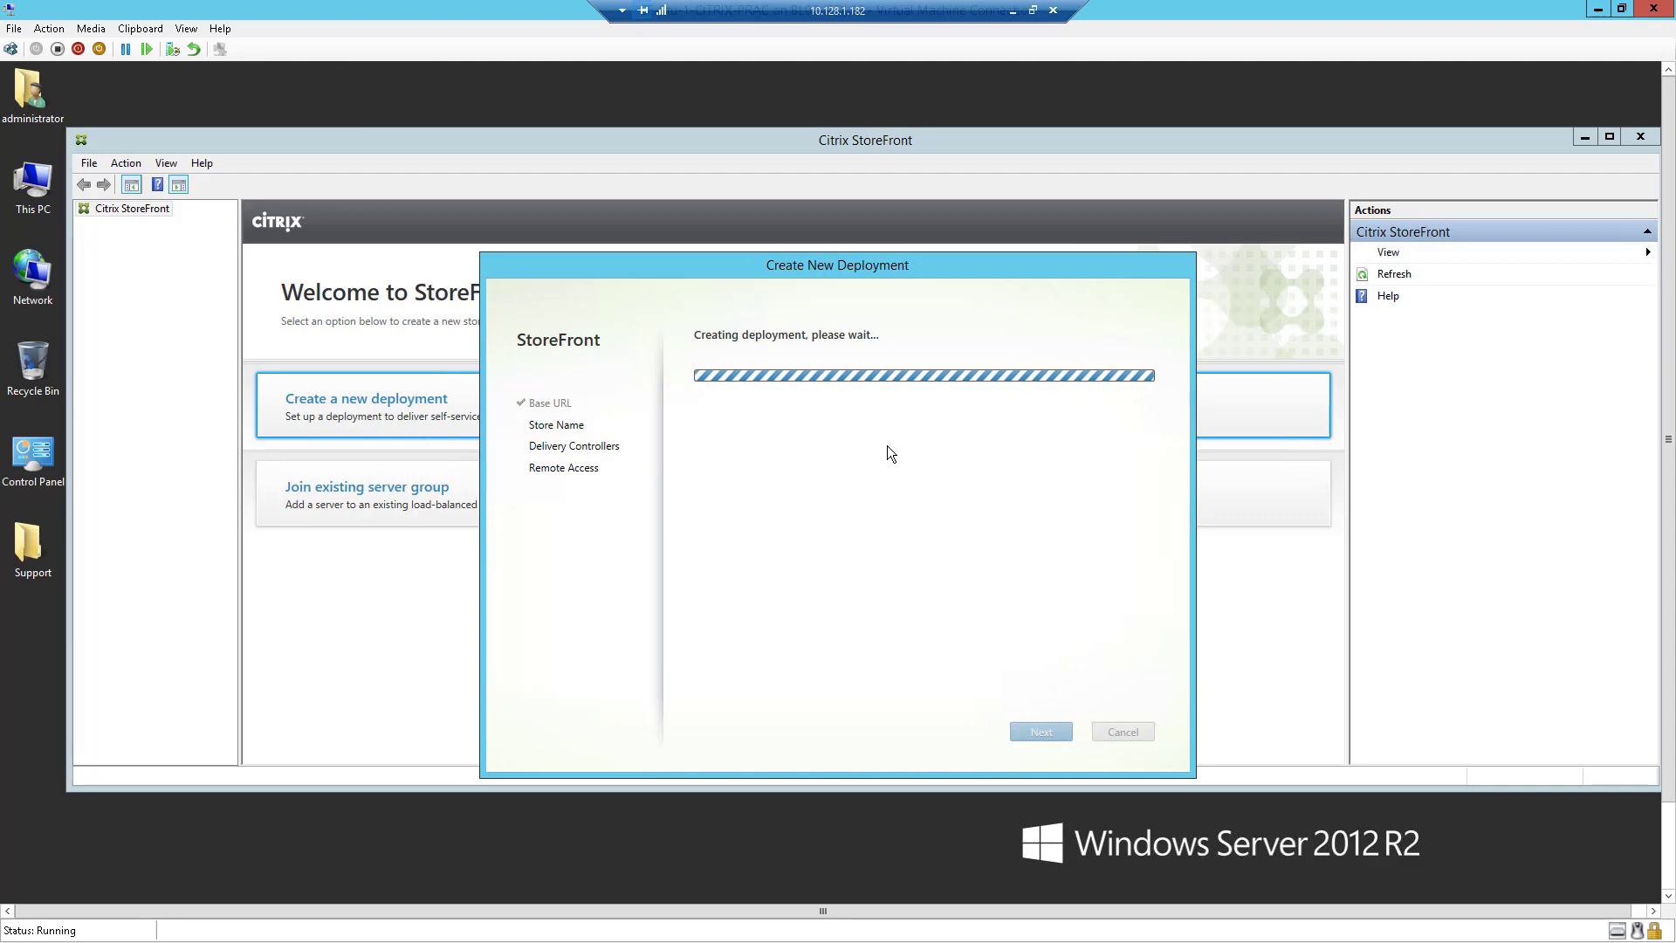
- Take the remote session out of full screen and enlarge its window to fit the whole deployment dialog
double_click(793, 14)
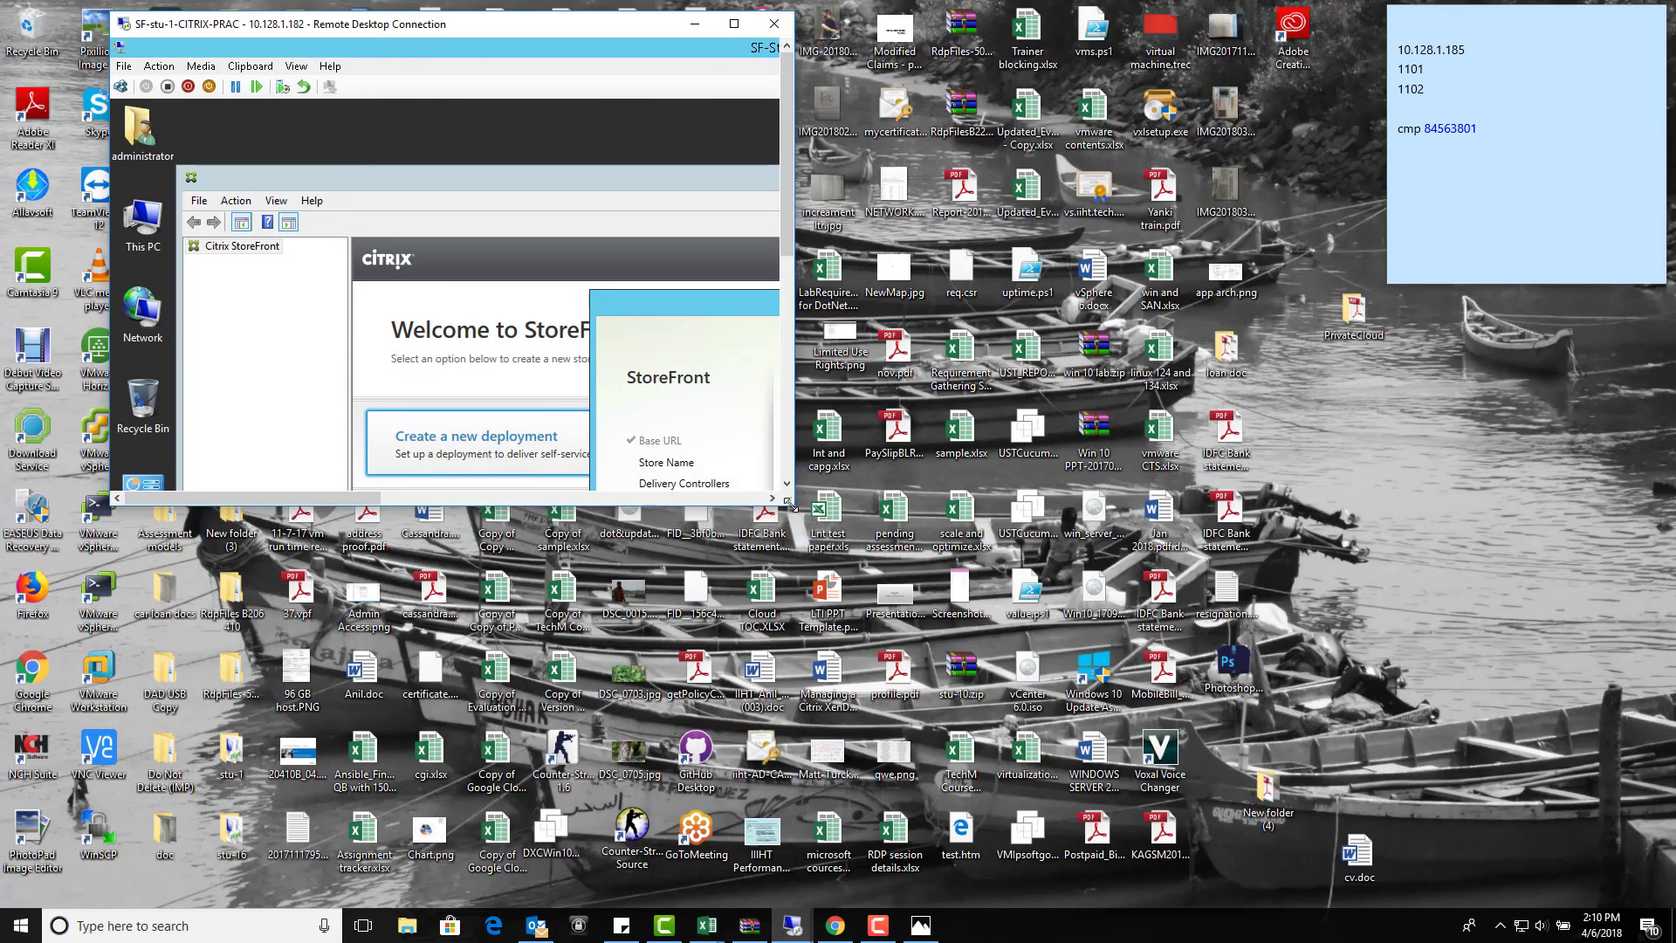
left_click_drag(792, 504, 1481, 892)
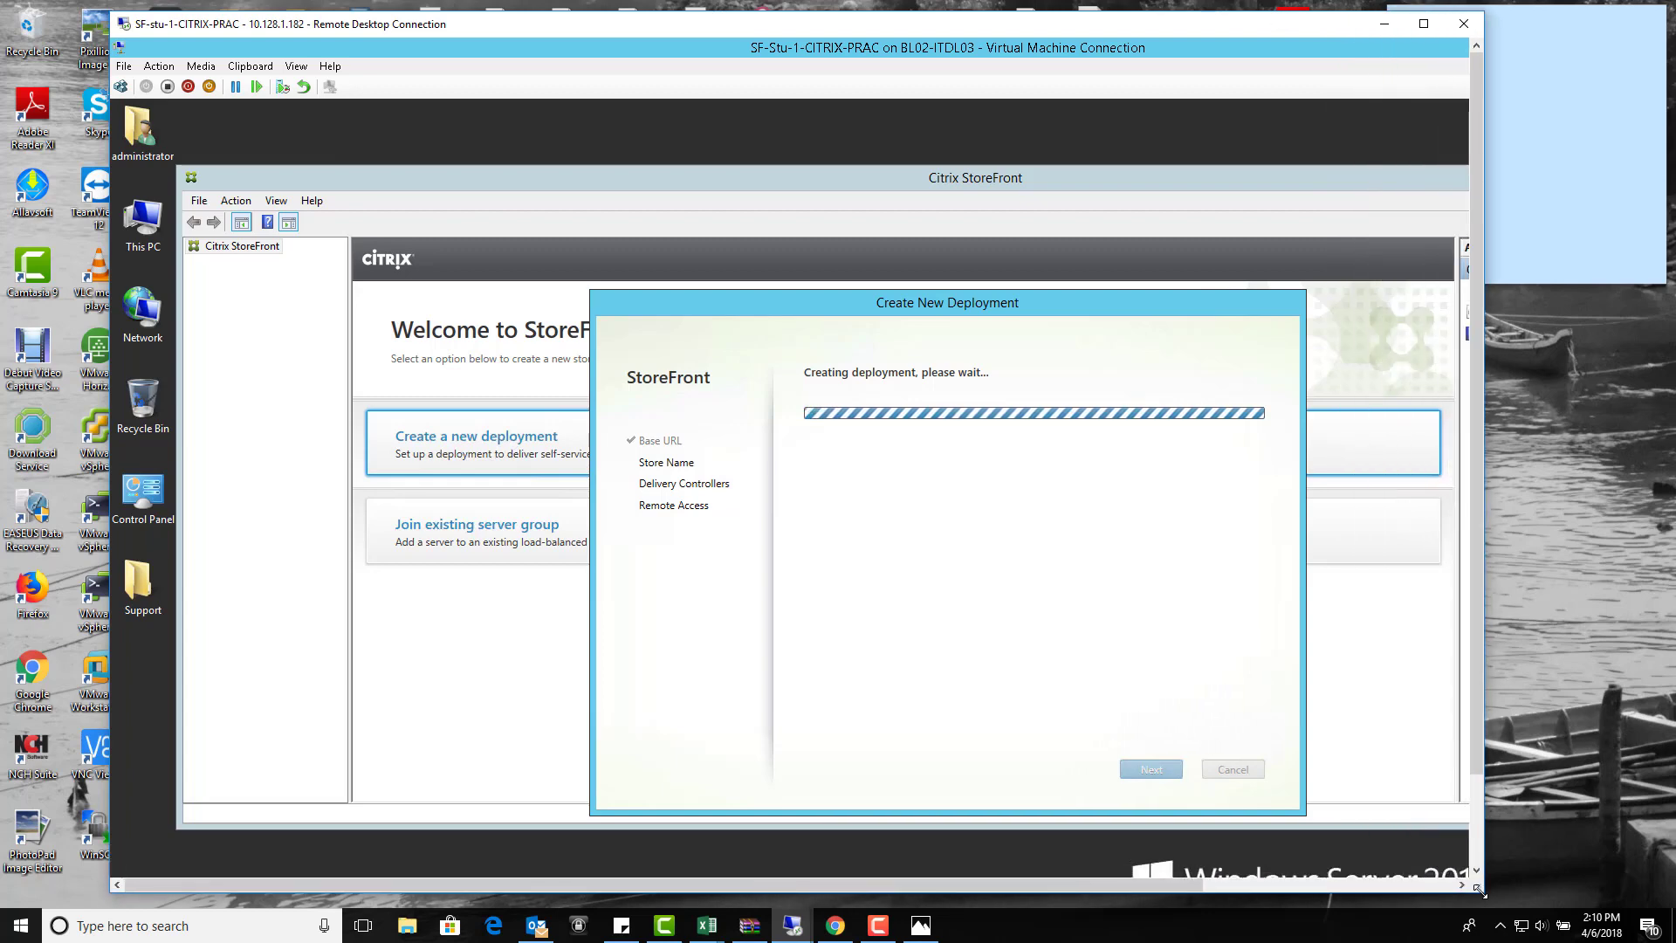
left_click(878, 925)
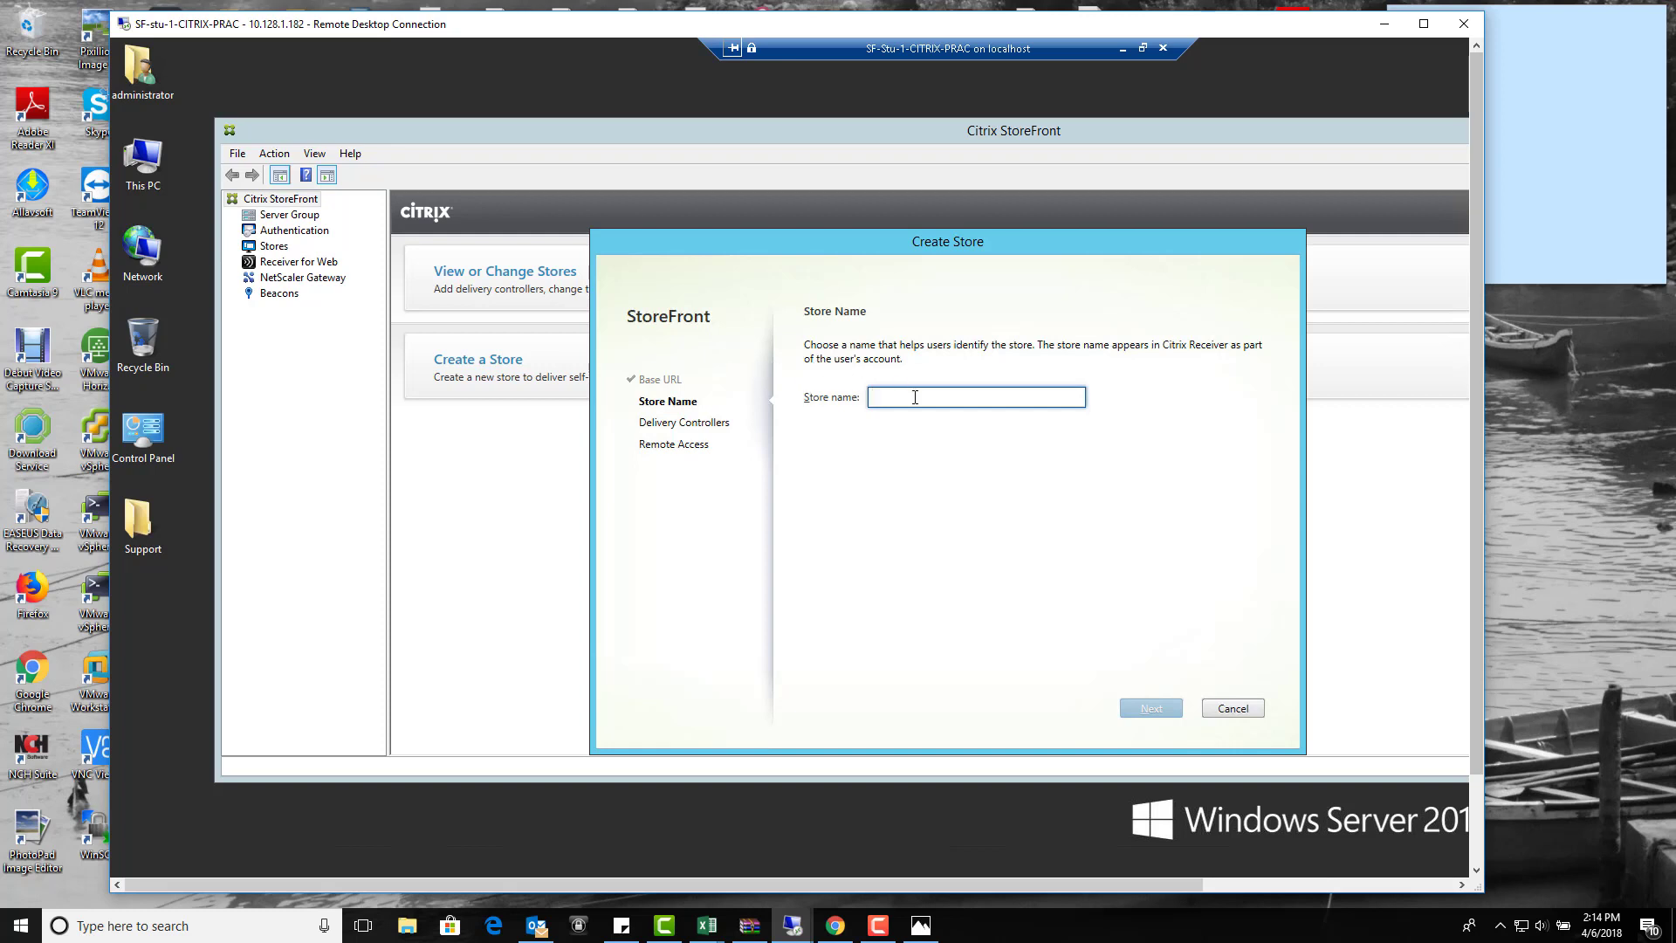
- Name the new store "store" and continue to its delivery controllers
type("store")
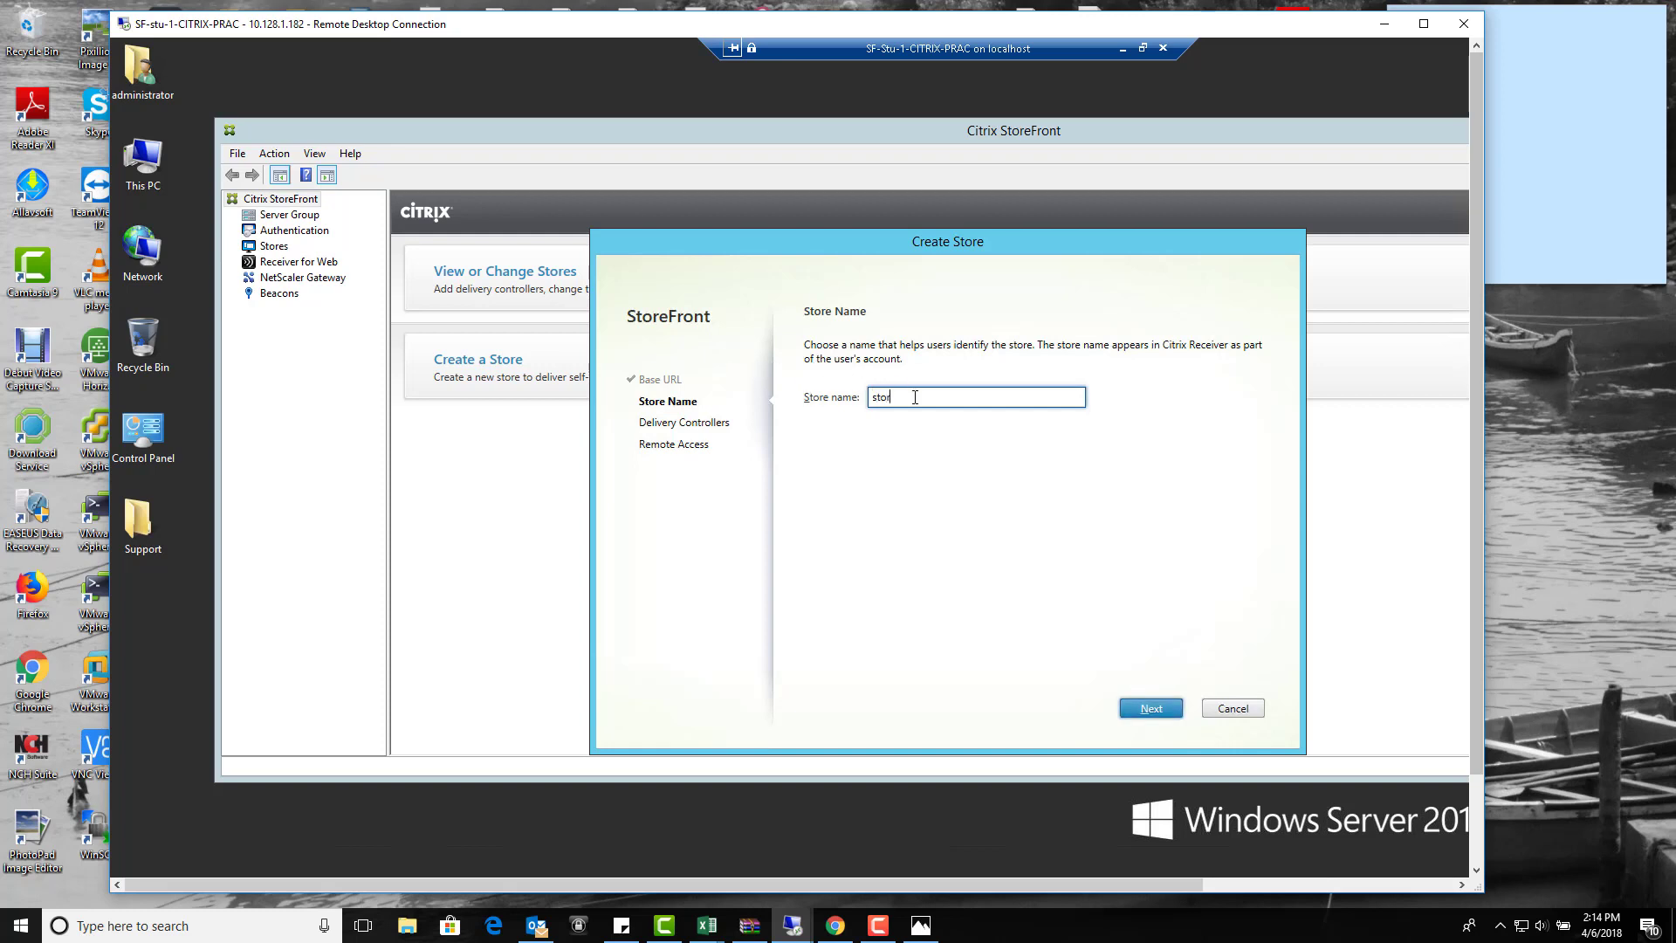
left_click(1151, 708)
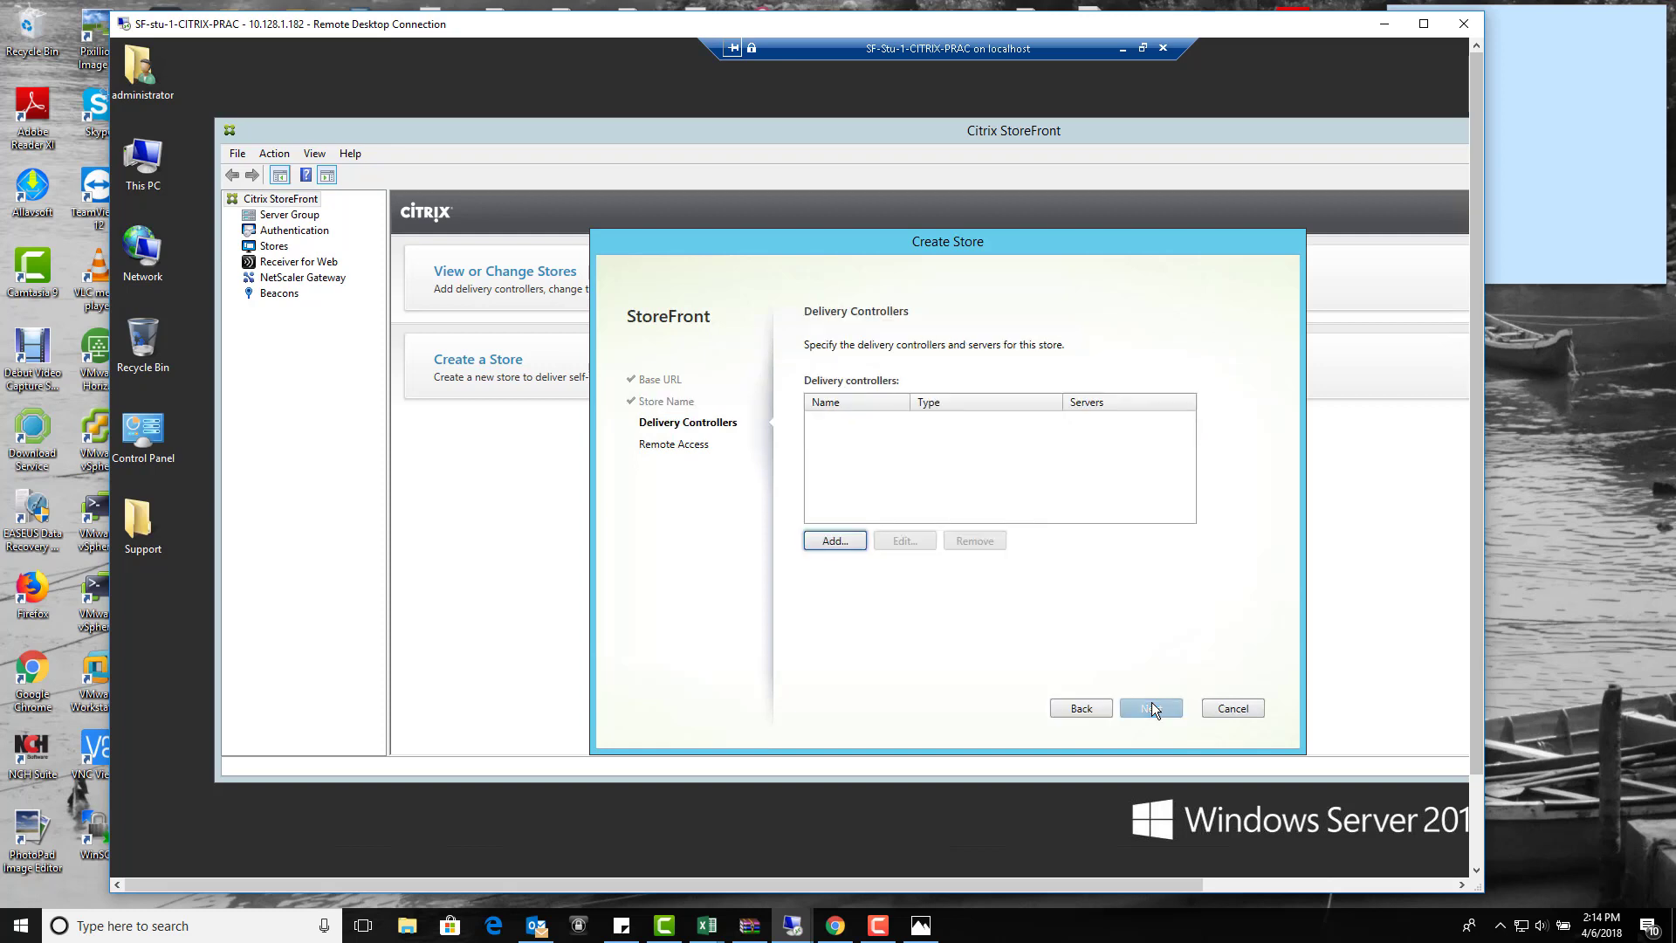
- Start adding a XenDesktop delivery controller with the display name Controller, and add the server controller.test.lab to it
left_click(851, 538)
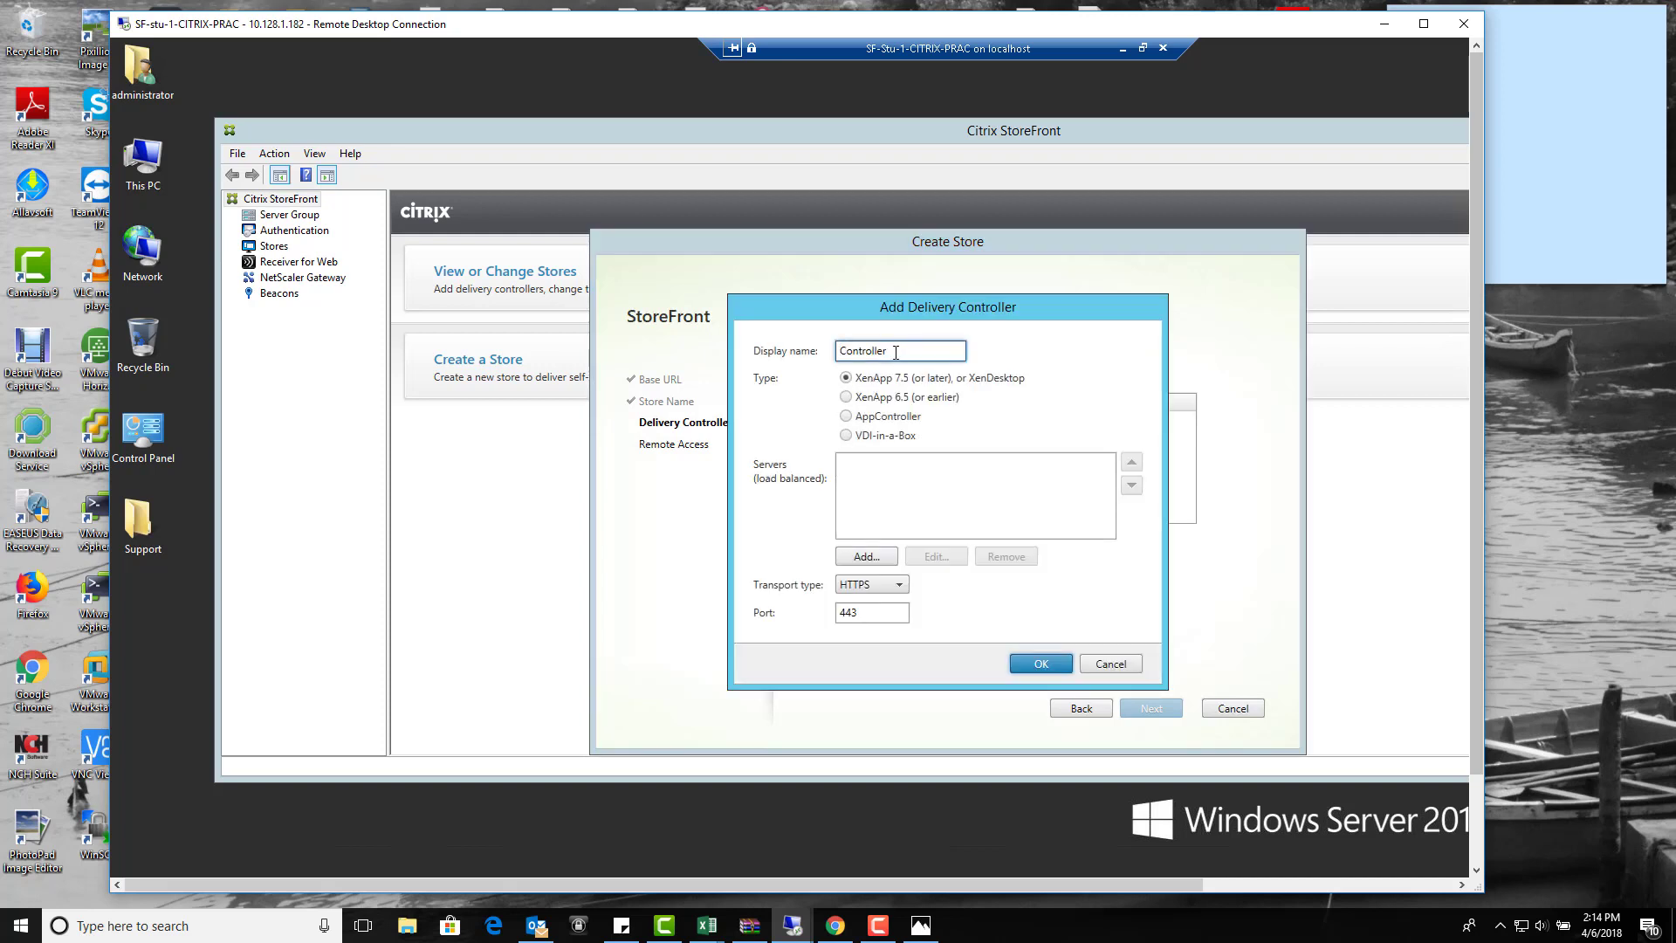
left_click_drag(892, 351, 826, 360)
left_click(892, 557)
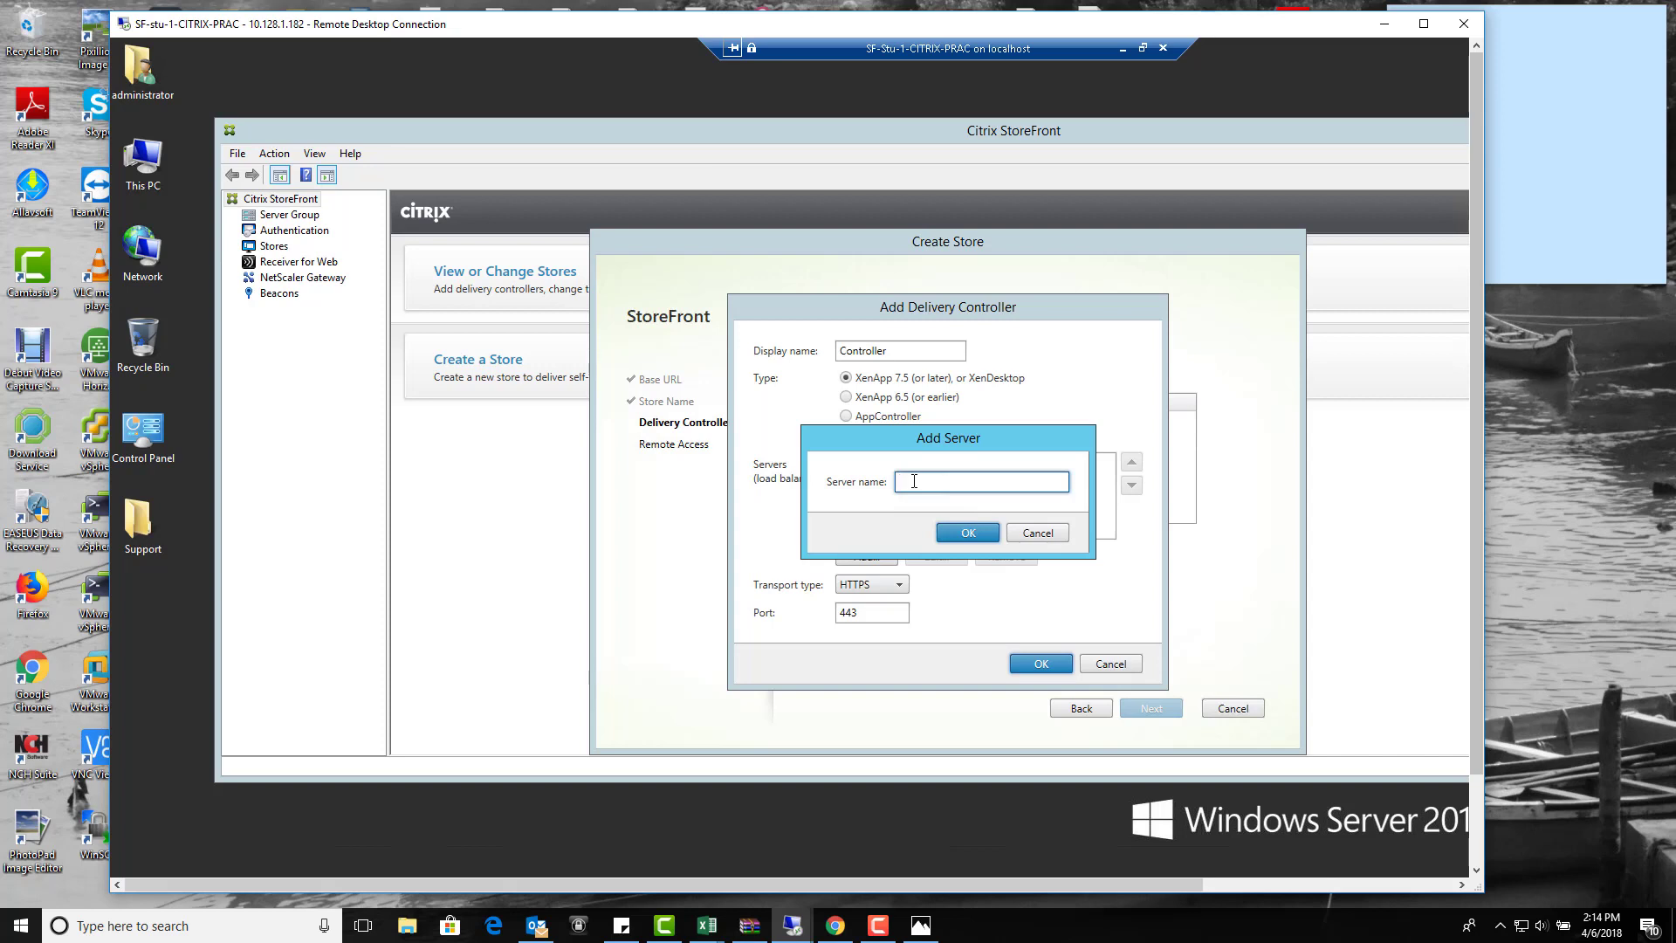
type("controller.lab")
key("BackSpace")
key("BackSpace")
key("BackSpace")
key("BackSpace")
key("BackSpace")
type(".test.labs")
right_click(144, 163)
left_click(197, 336)
left_click(991, 535)
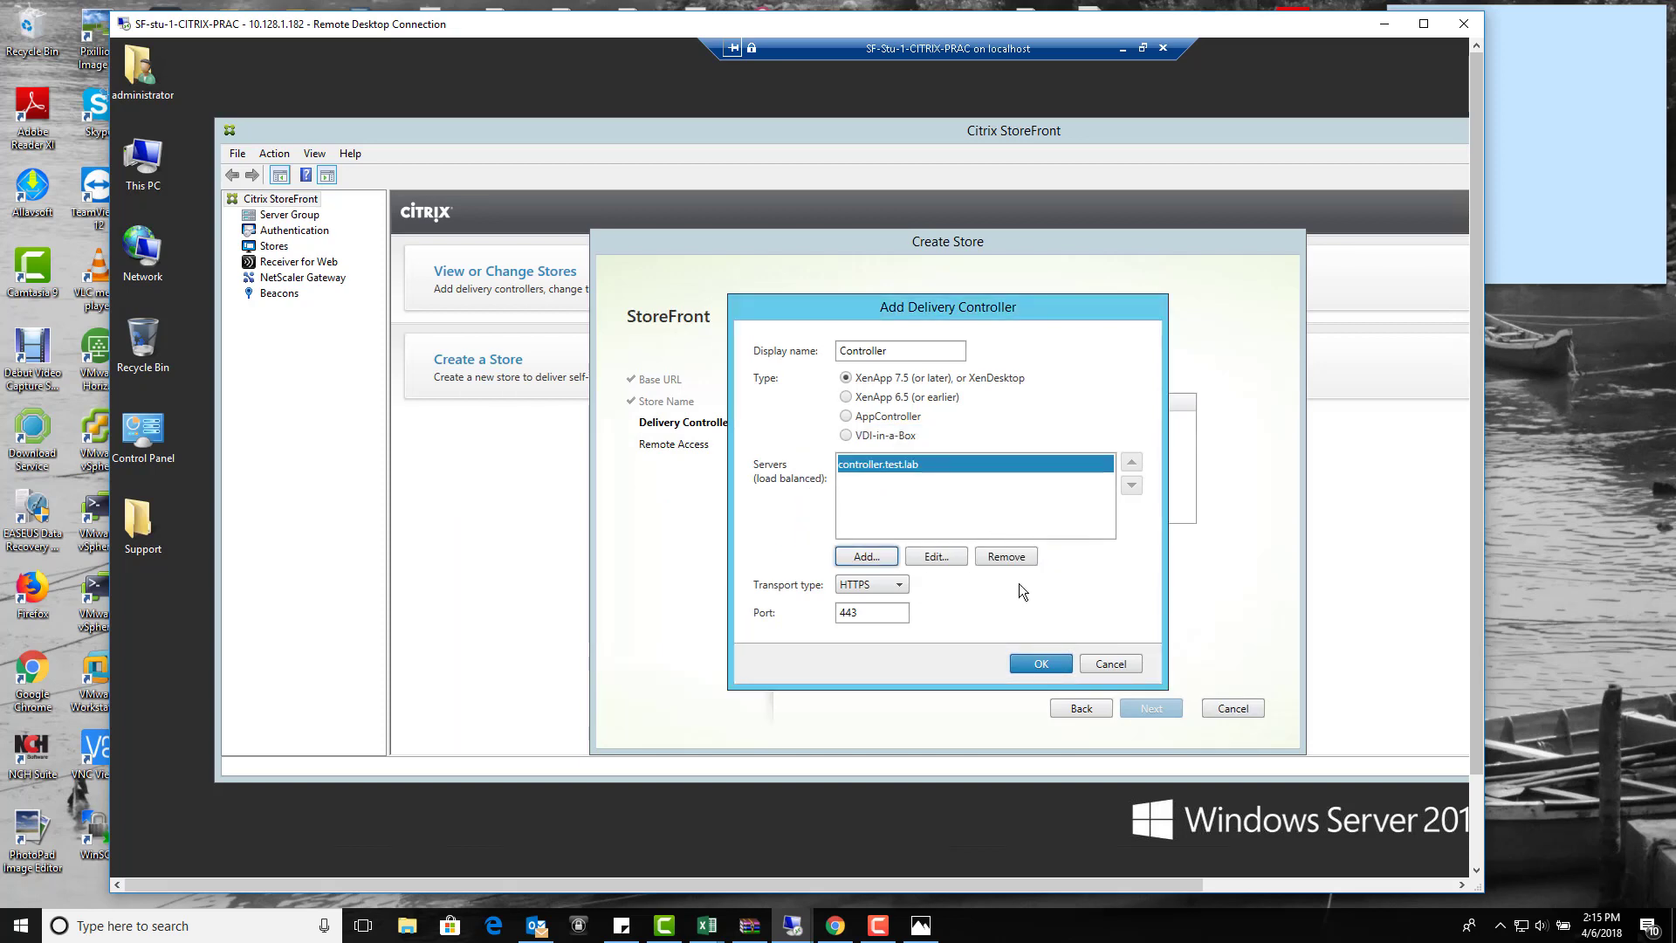
- Set the delivery controller's transport type to HTTP and save the controller
left_click(902, 584)
left_click(860, 604)
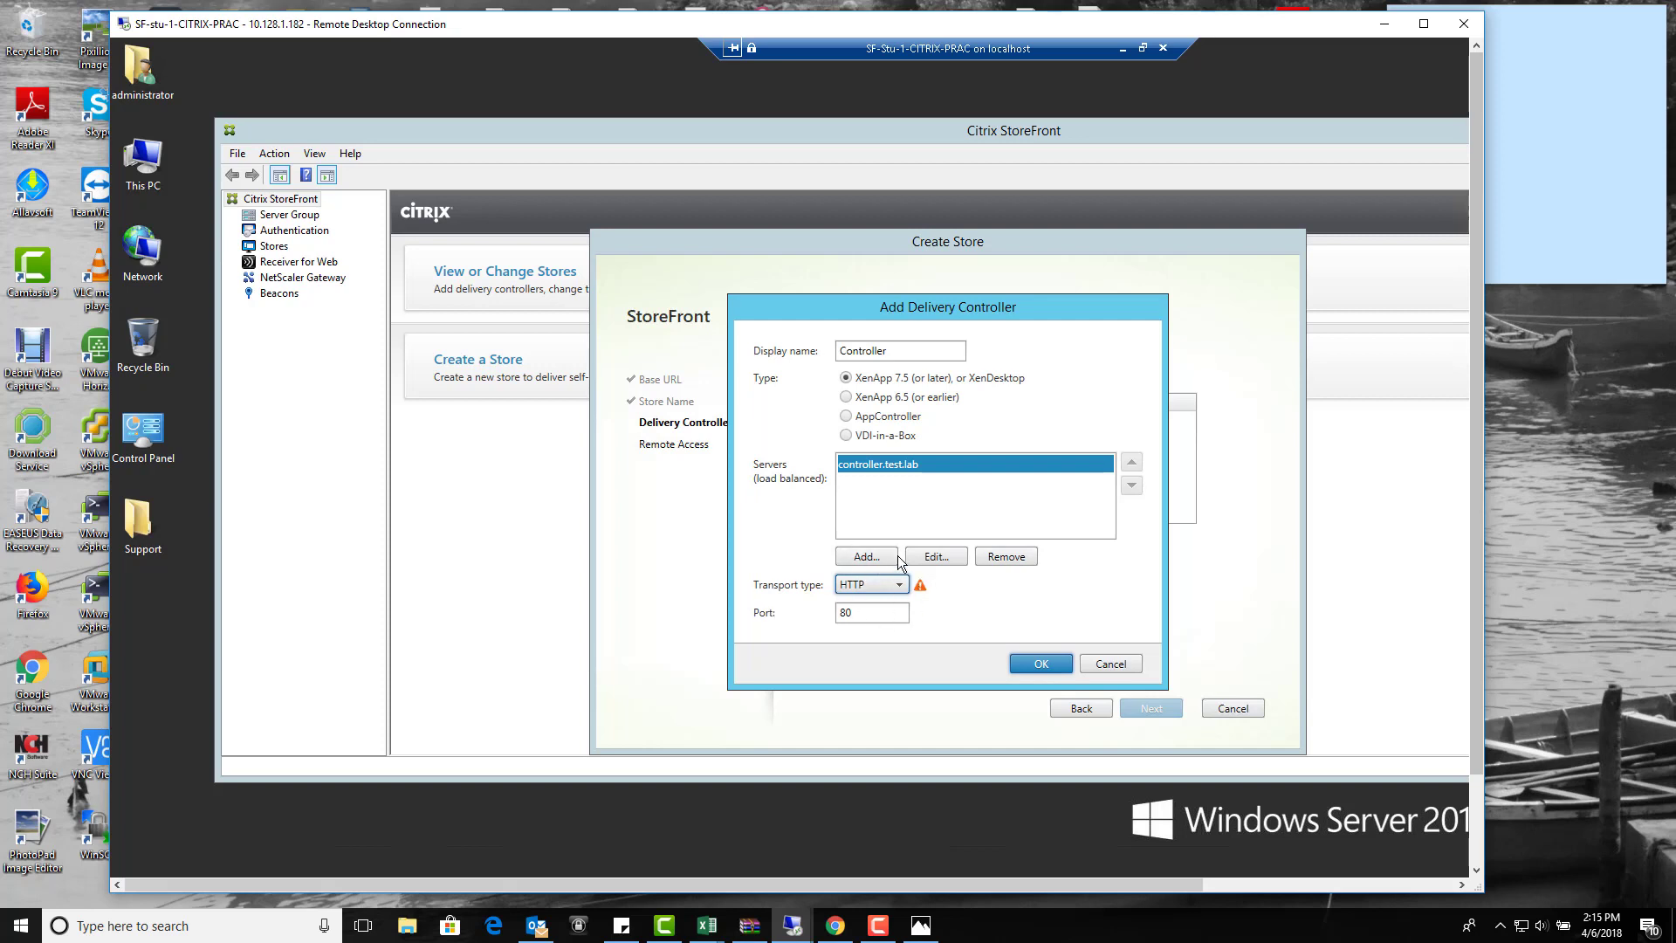
left_click(1056, 668)
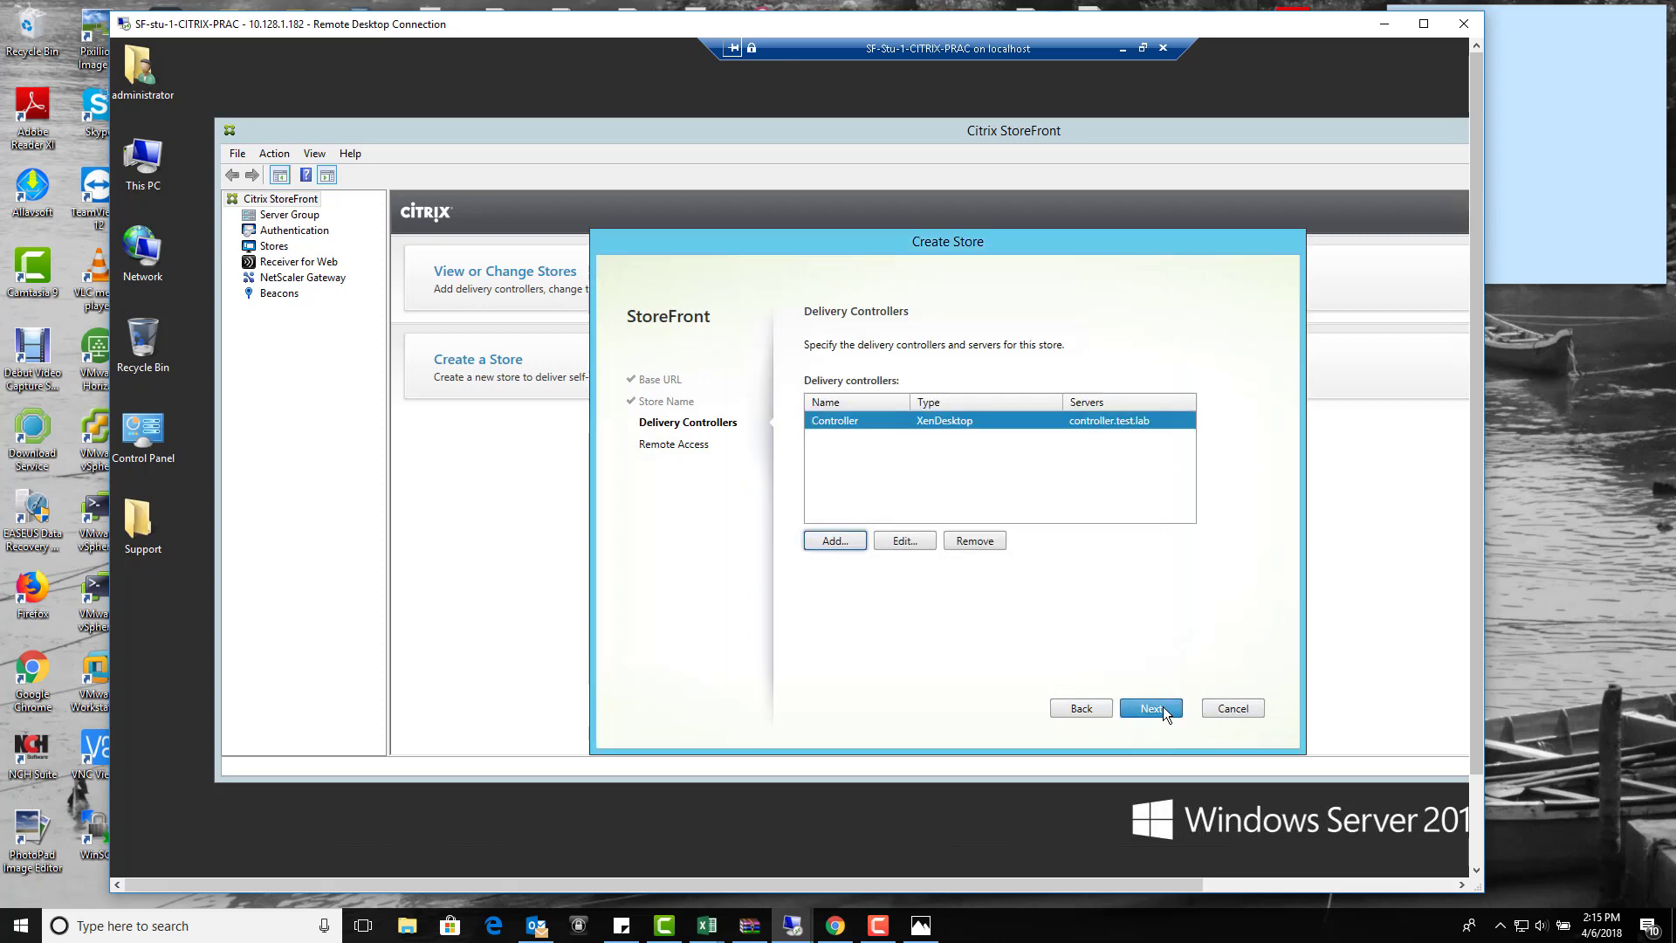
- Accept the delivery controller list and create the store with remote access set to None
left_click(1163, 706)
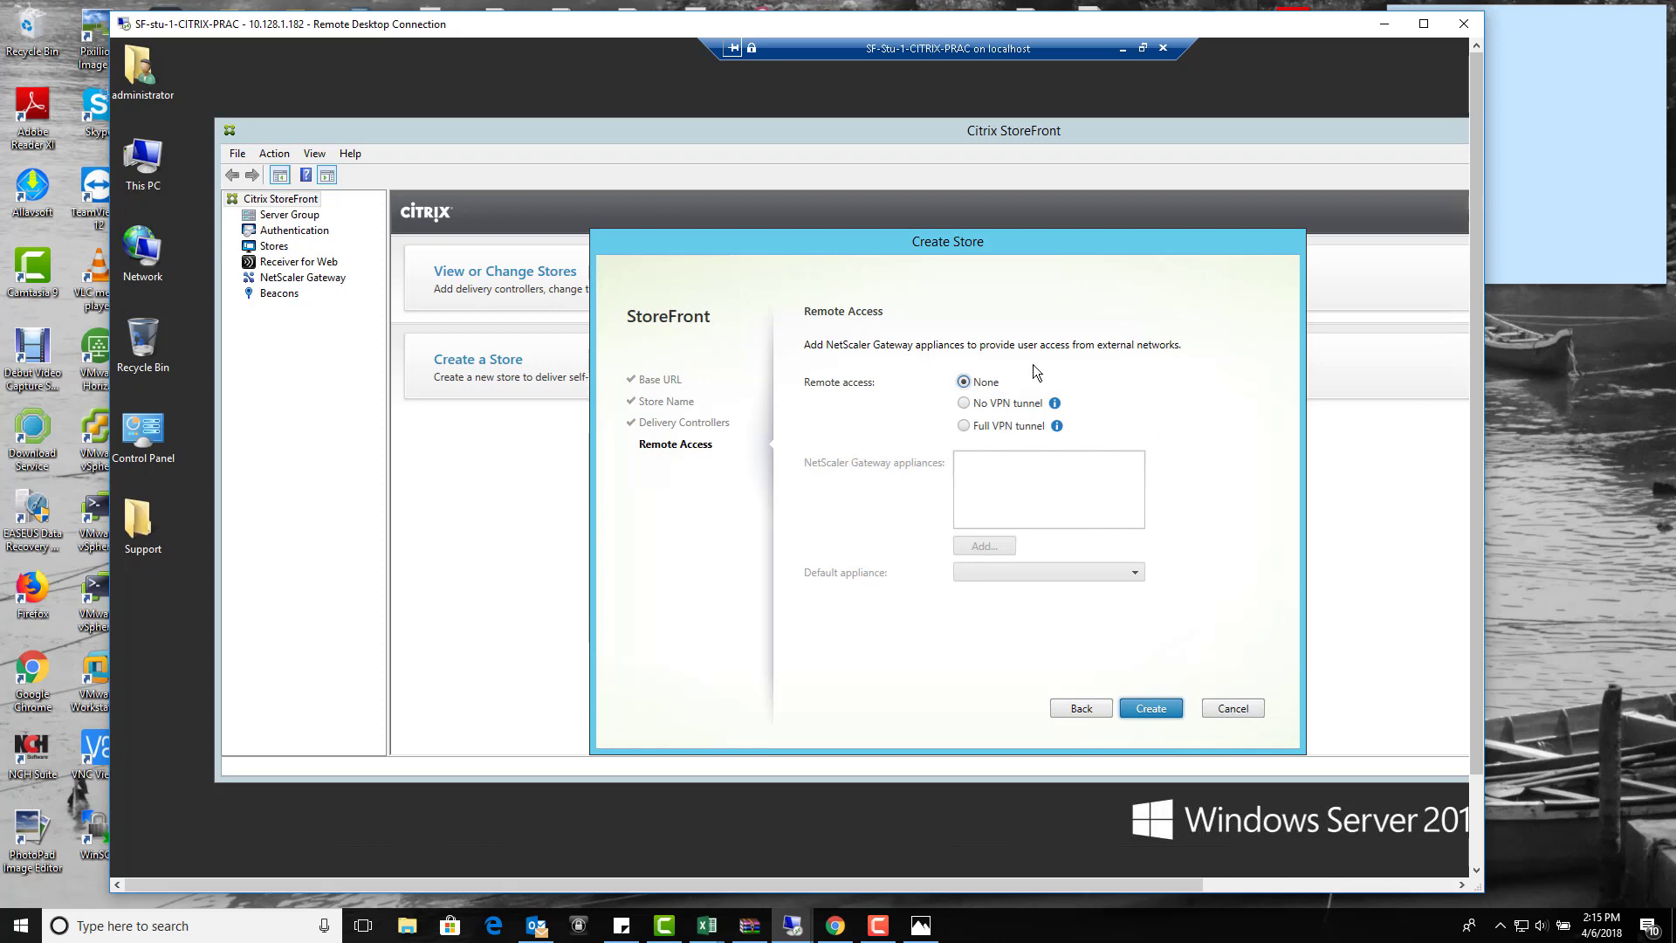
left_click(1160, 704)
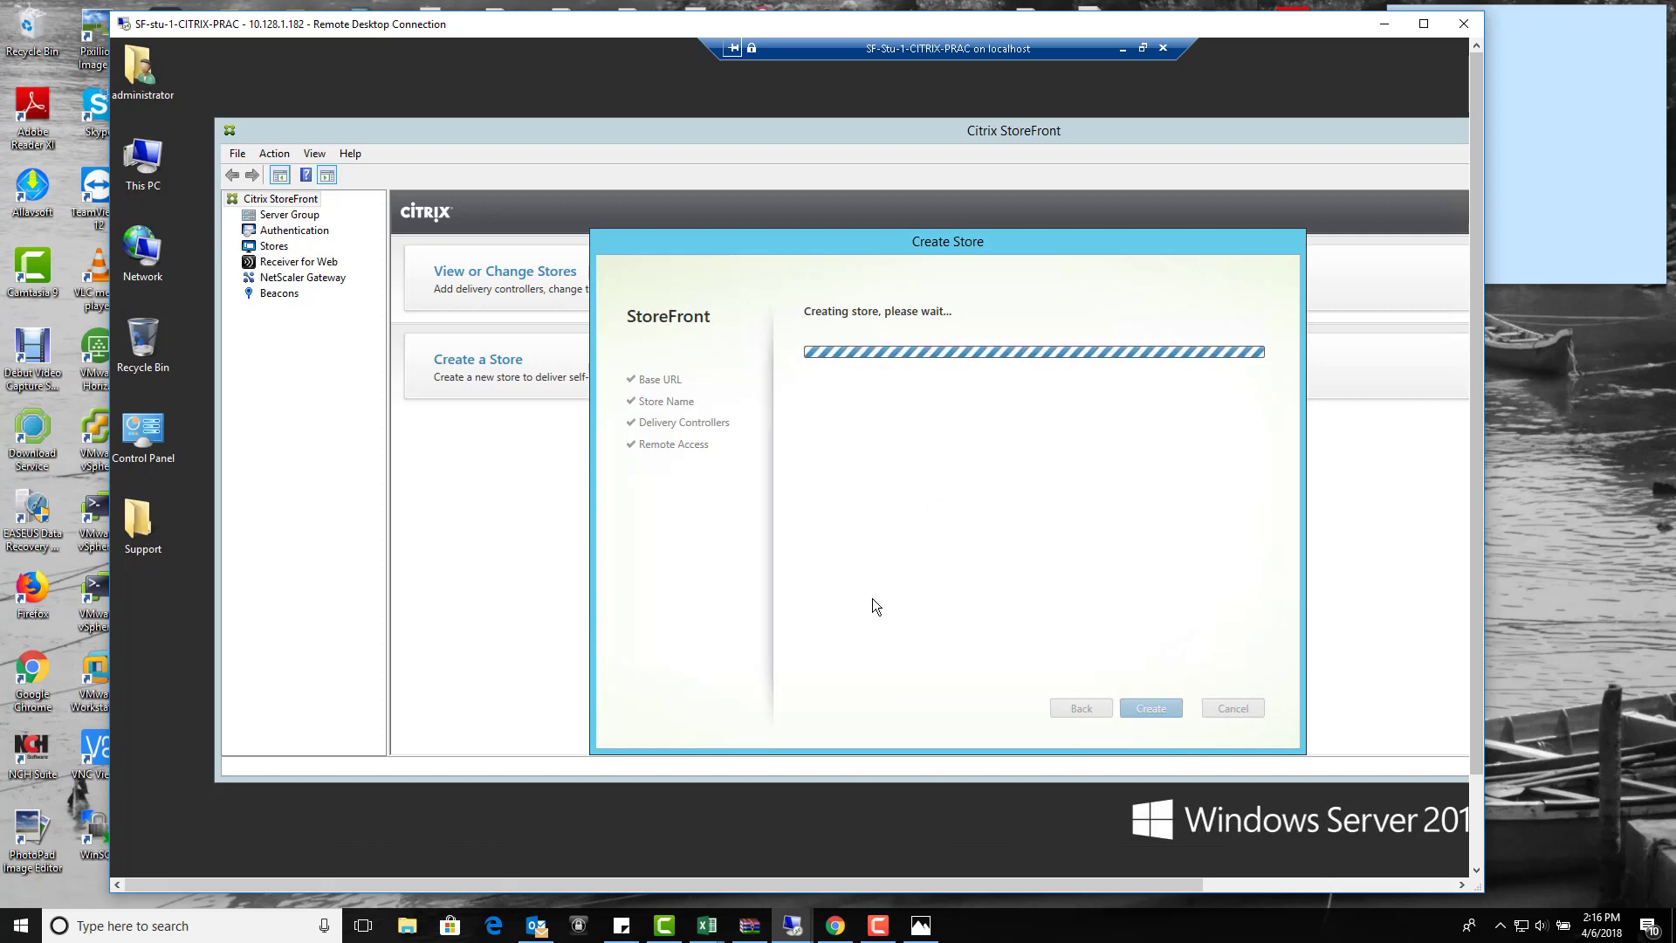
left_click(878, 925)
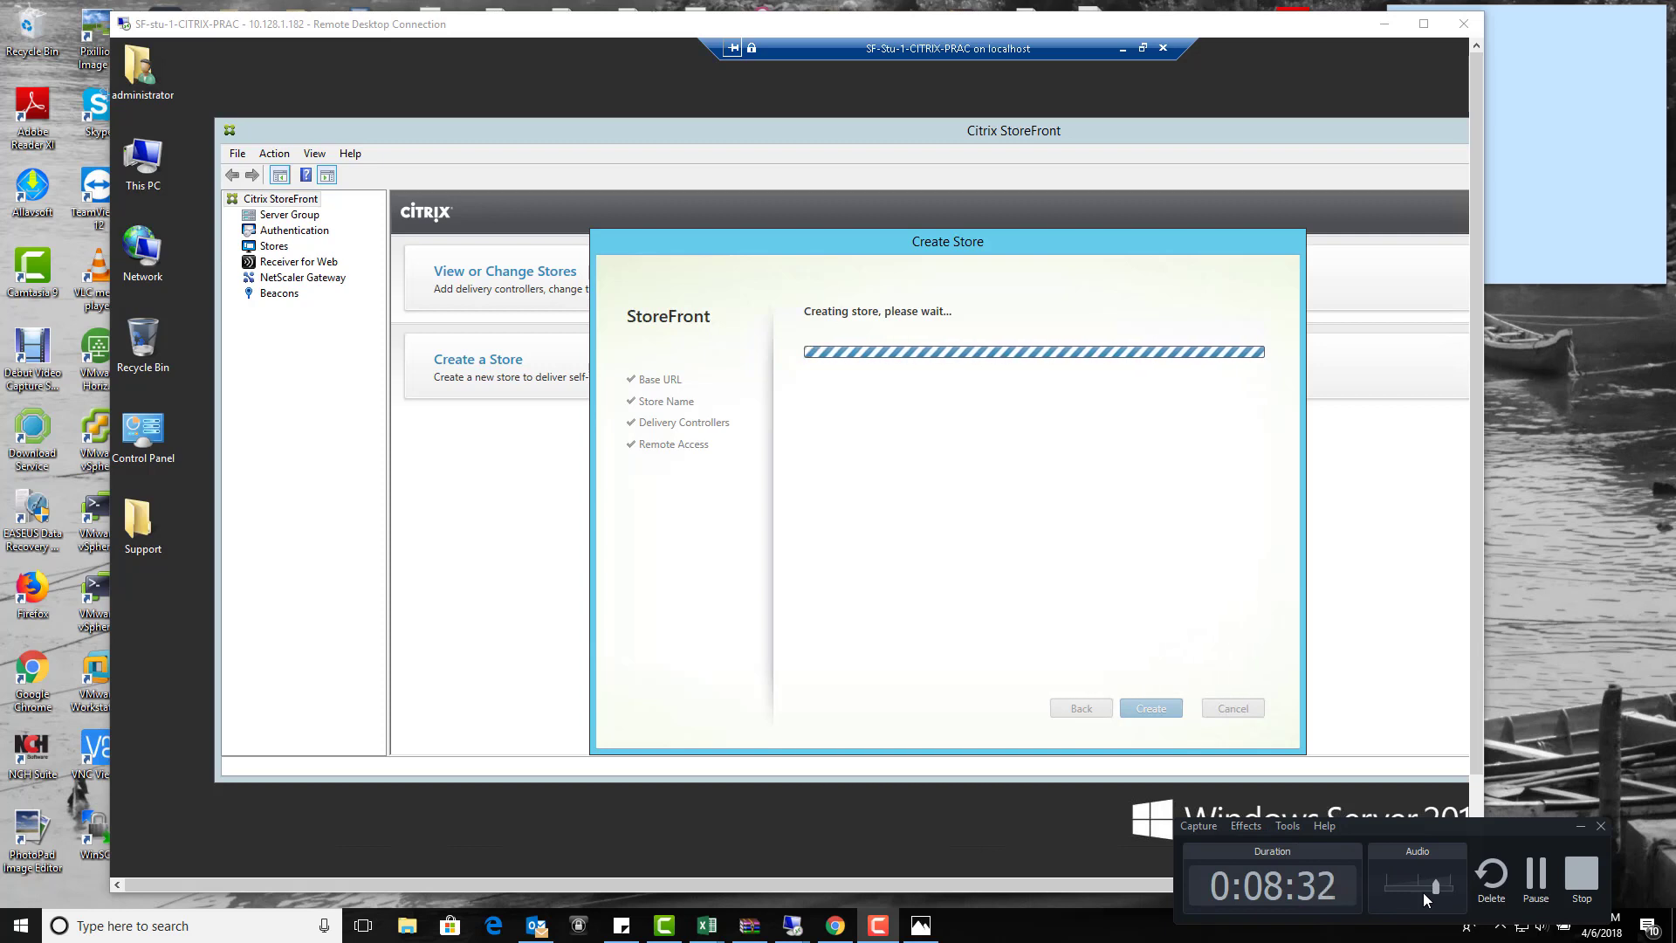
left_click_drag(1422, 892, 1375, 893)
left_click(1288, 829)
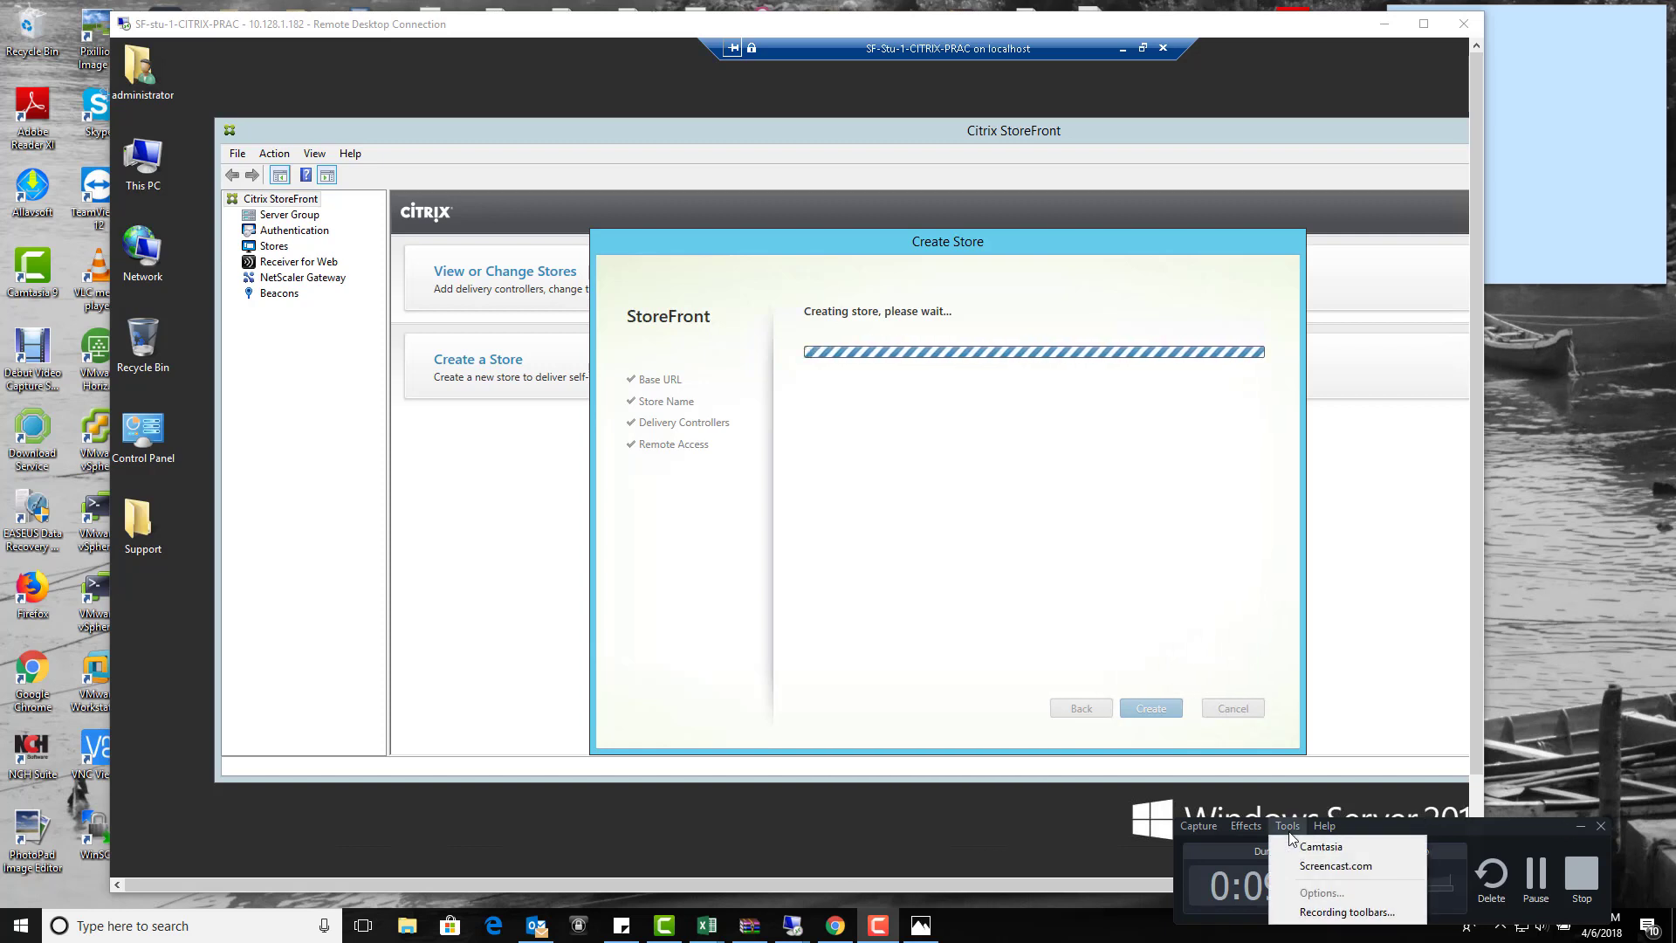
left_click(1245, 940)
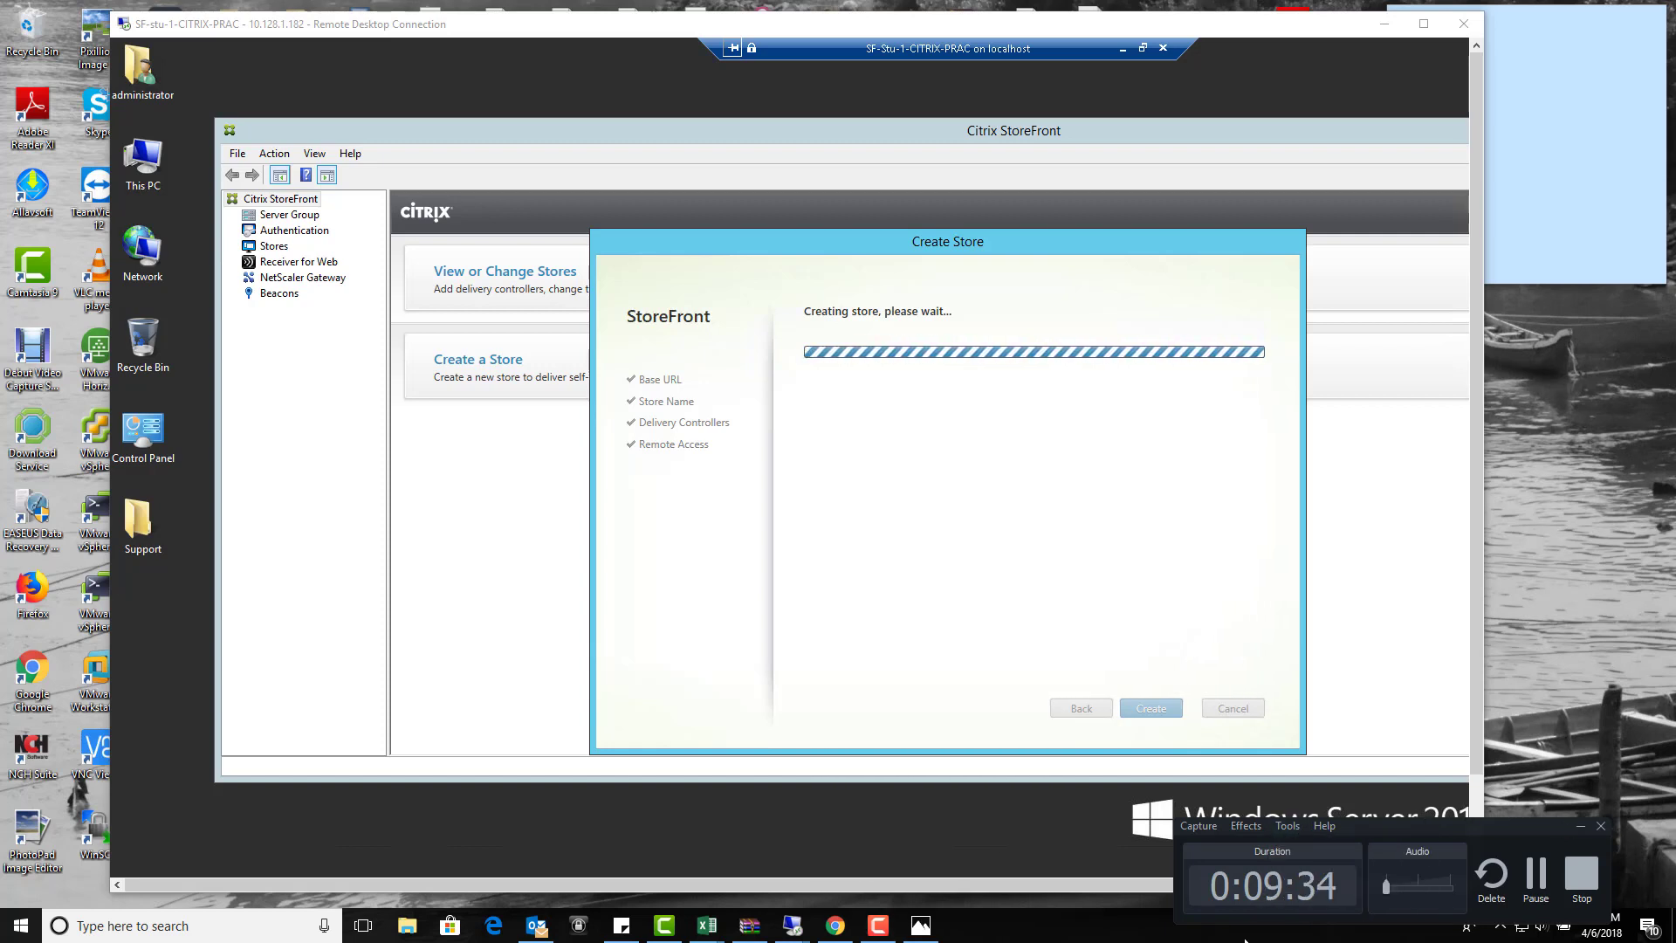
left_click(1581, 827)
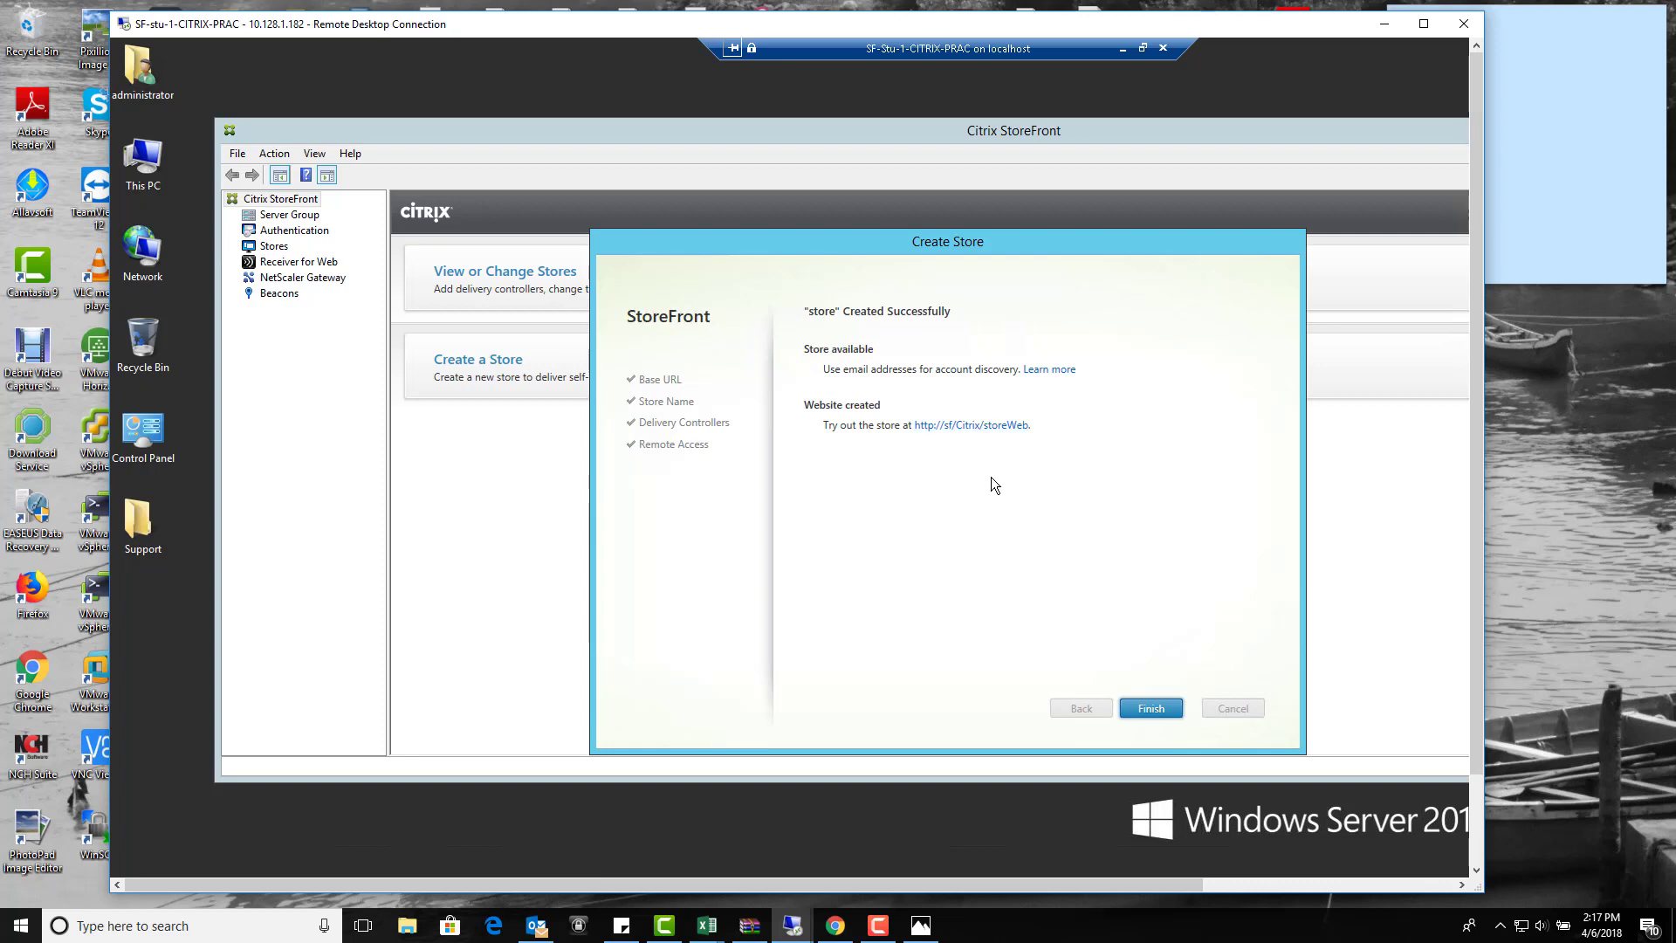
- Finish the store creation wizard and select the Citrix StoreFront root, keeping the console snap-in running
left_click(1149, 708)
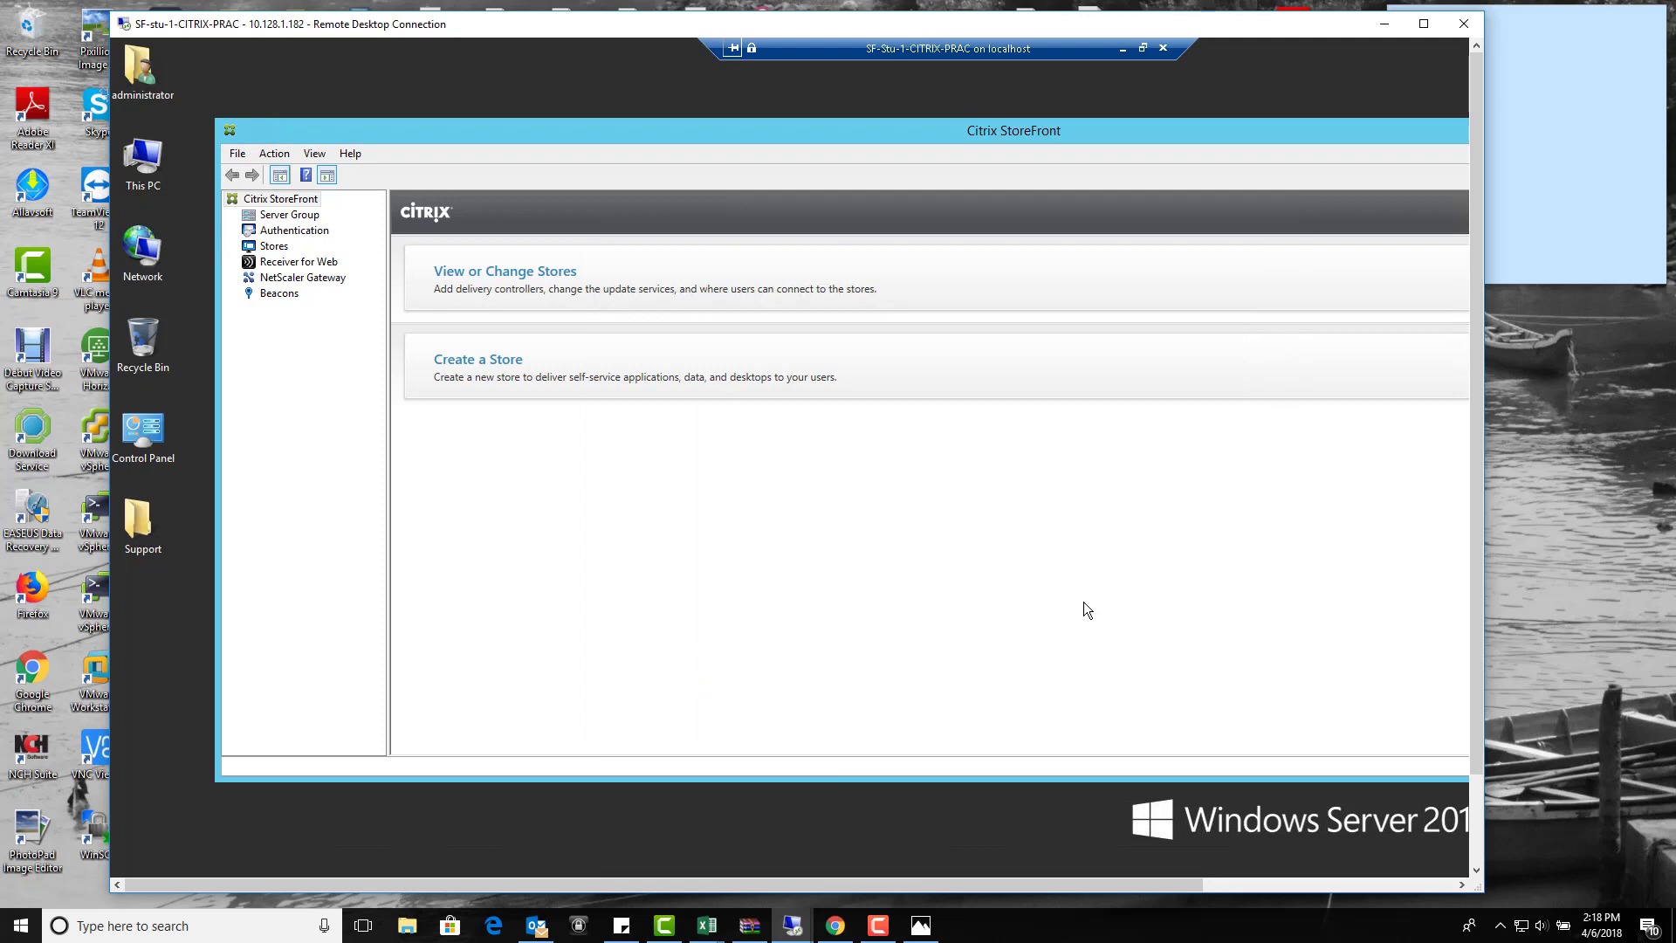
left_click(308, 204)
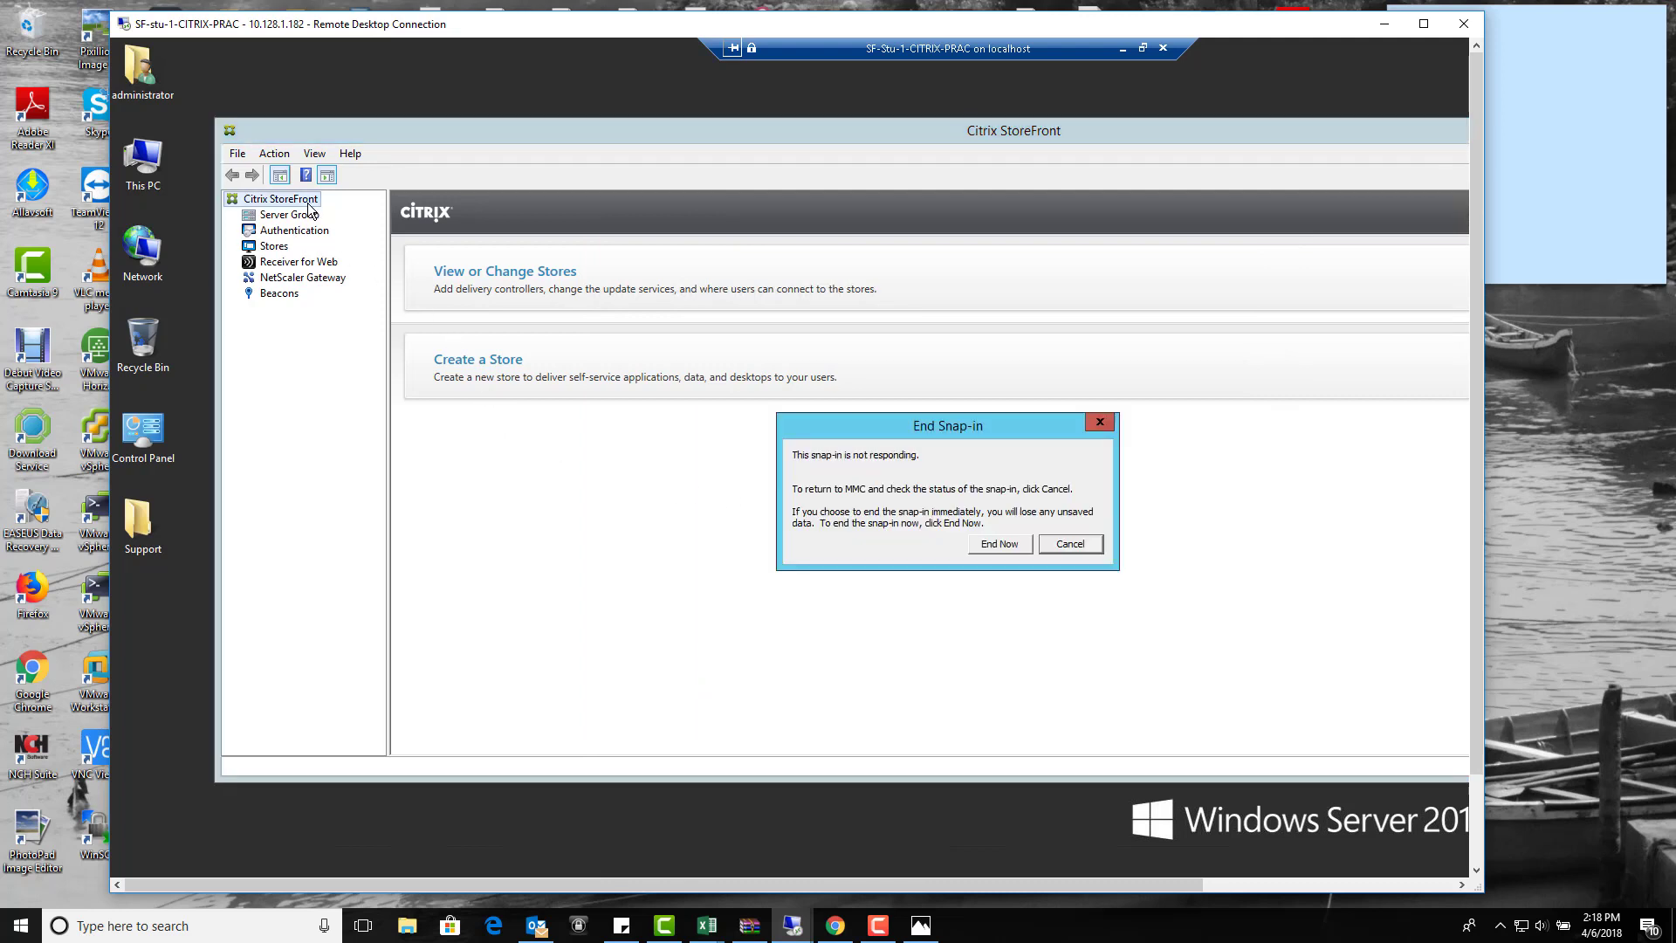
left_click(1069, 543)
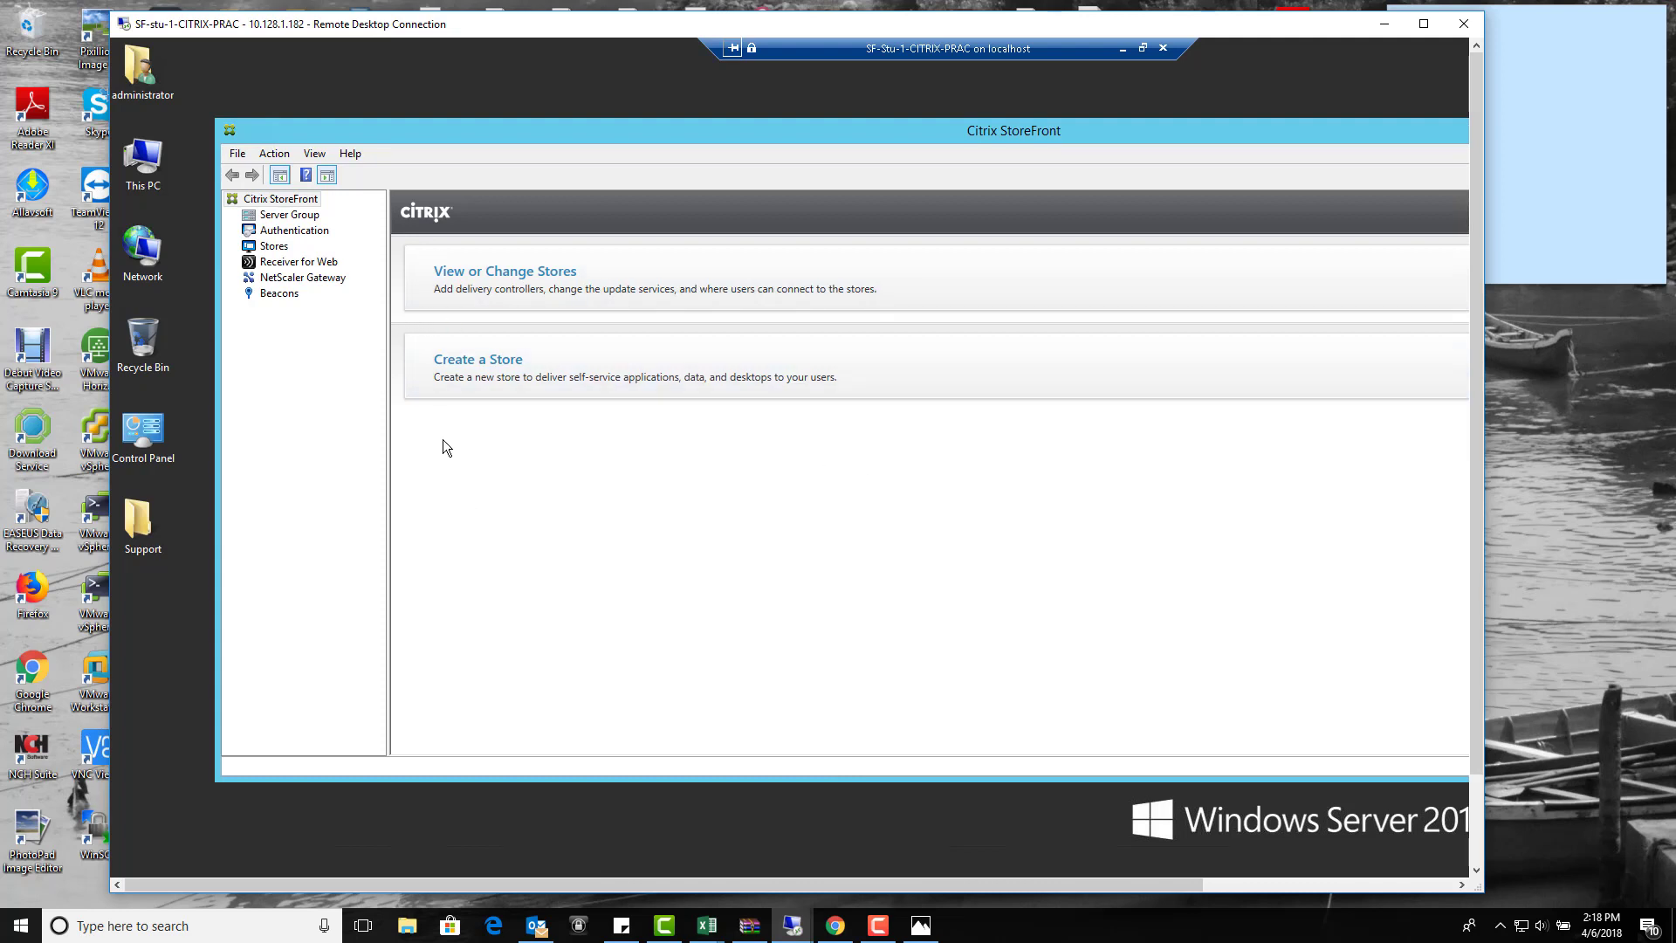
- Show the list of stores in the console and bring the remote session back to full screen
left_click(273, 247)
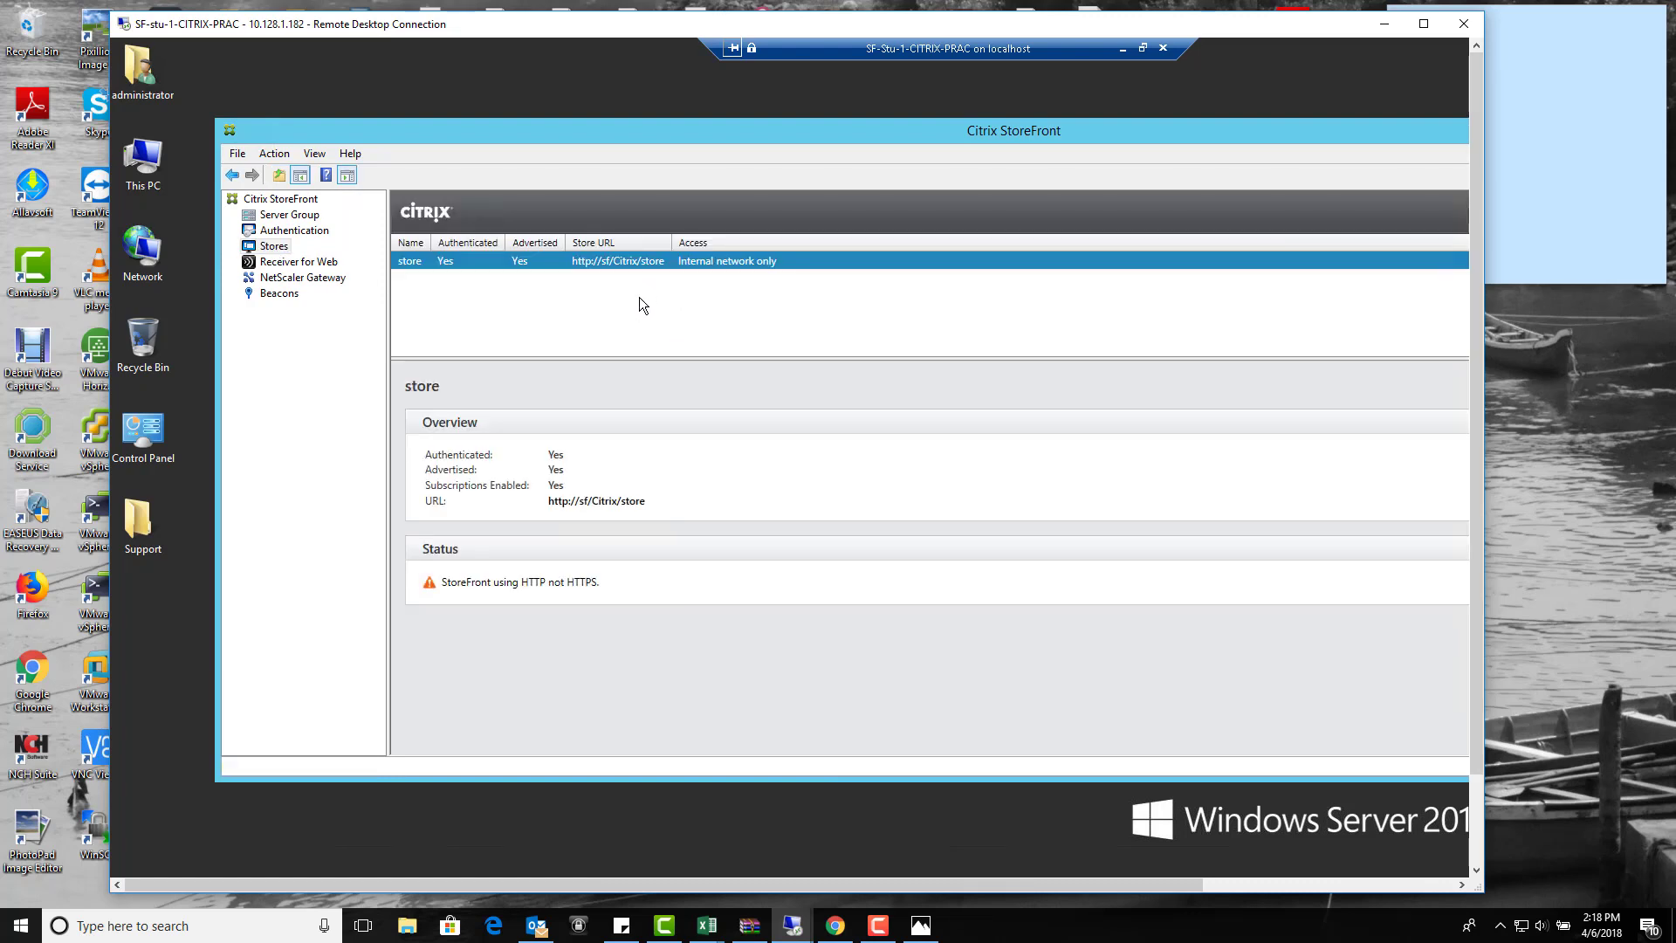
left_click(296, 201)
left_click(499, 277)
left_click_drag(868, 142, 761, 117)
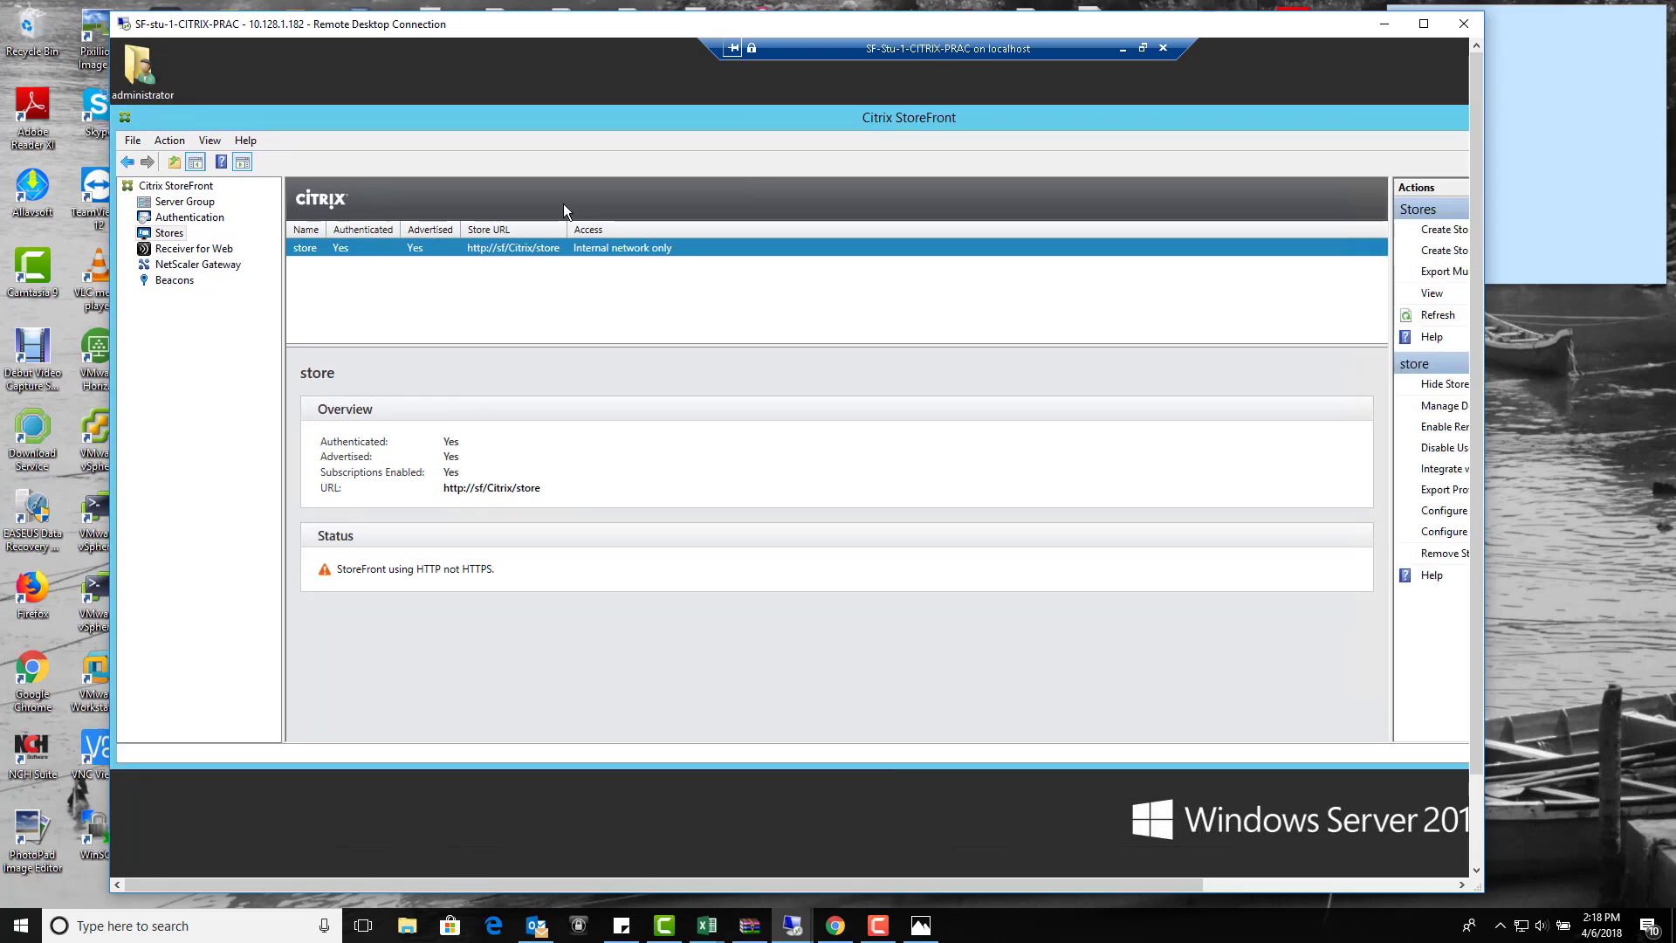
double_click(936, 23)
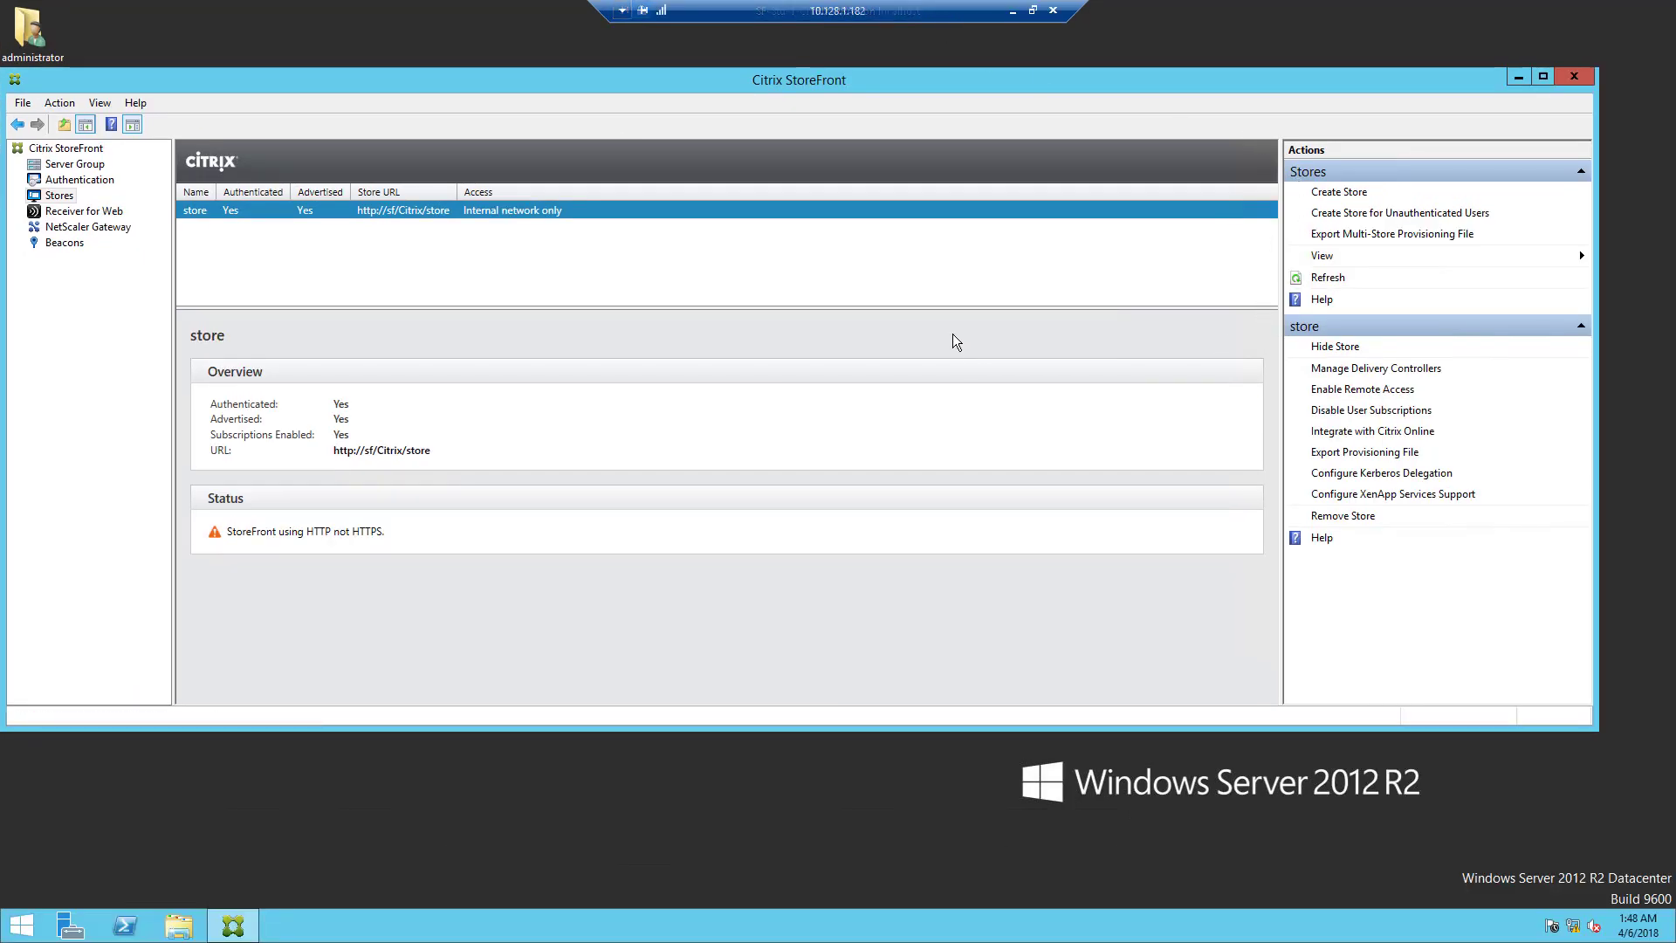
left_click(80, 152)
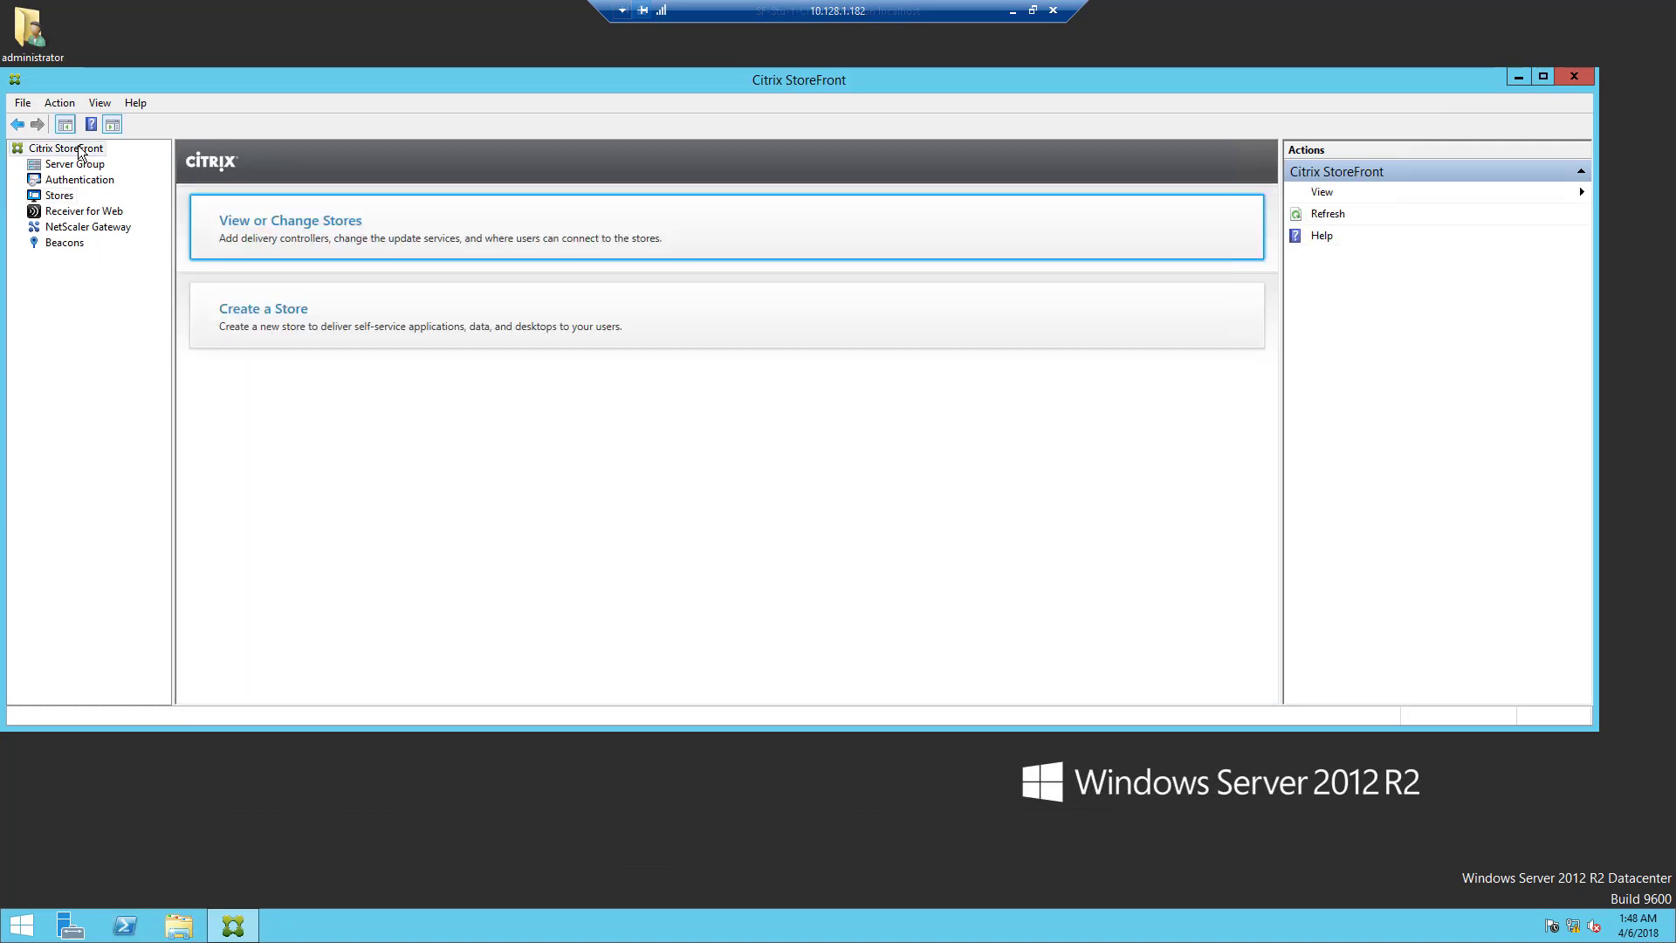
left_click(82, 165)
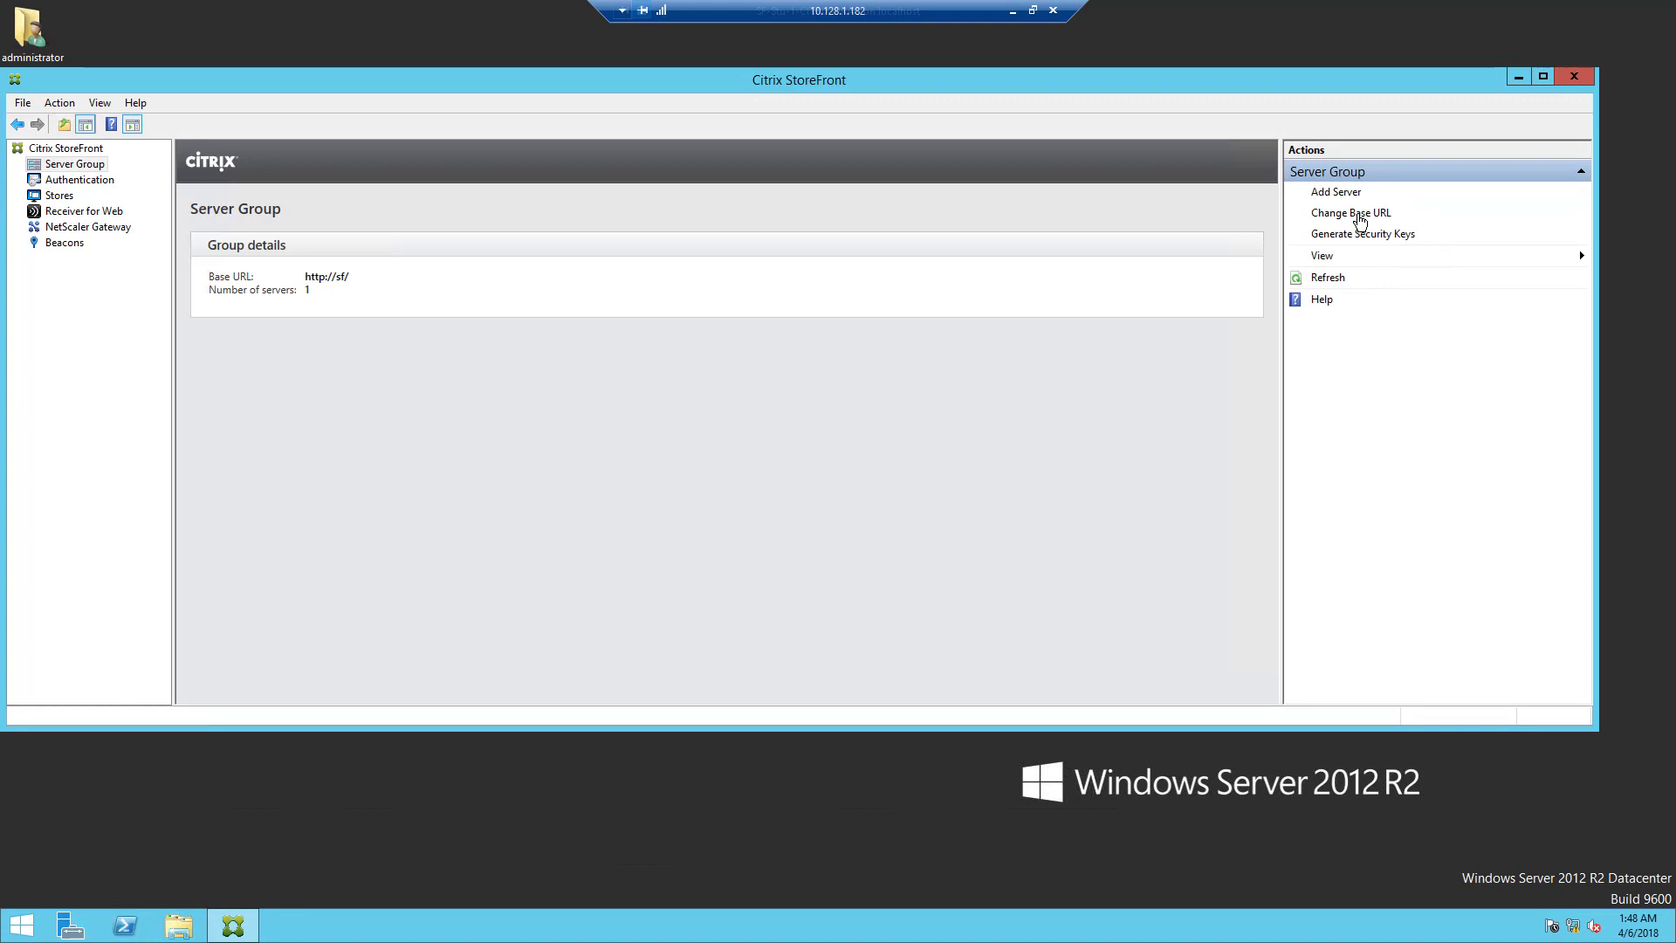
left_click(1353, 213)
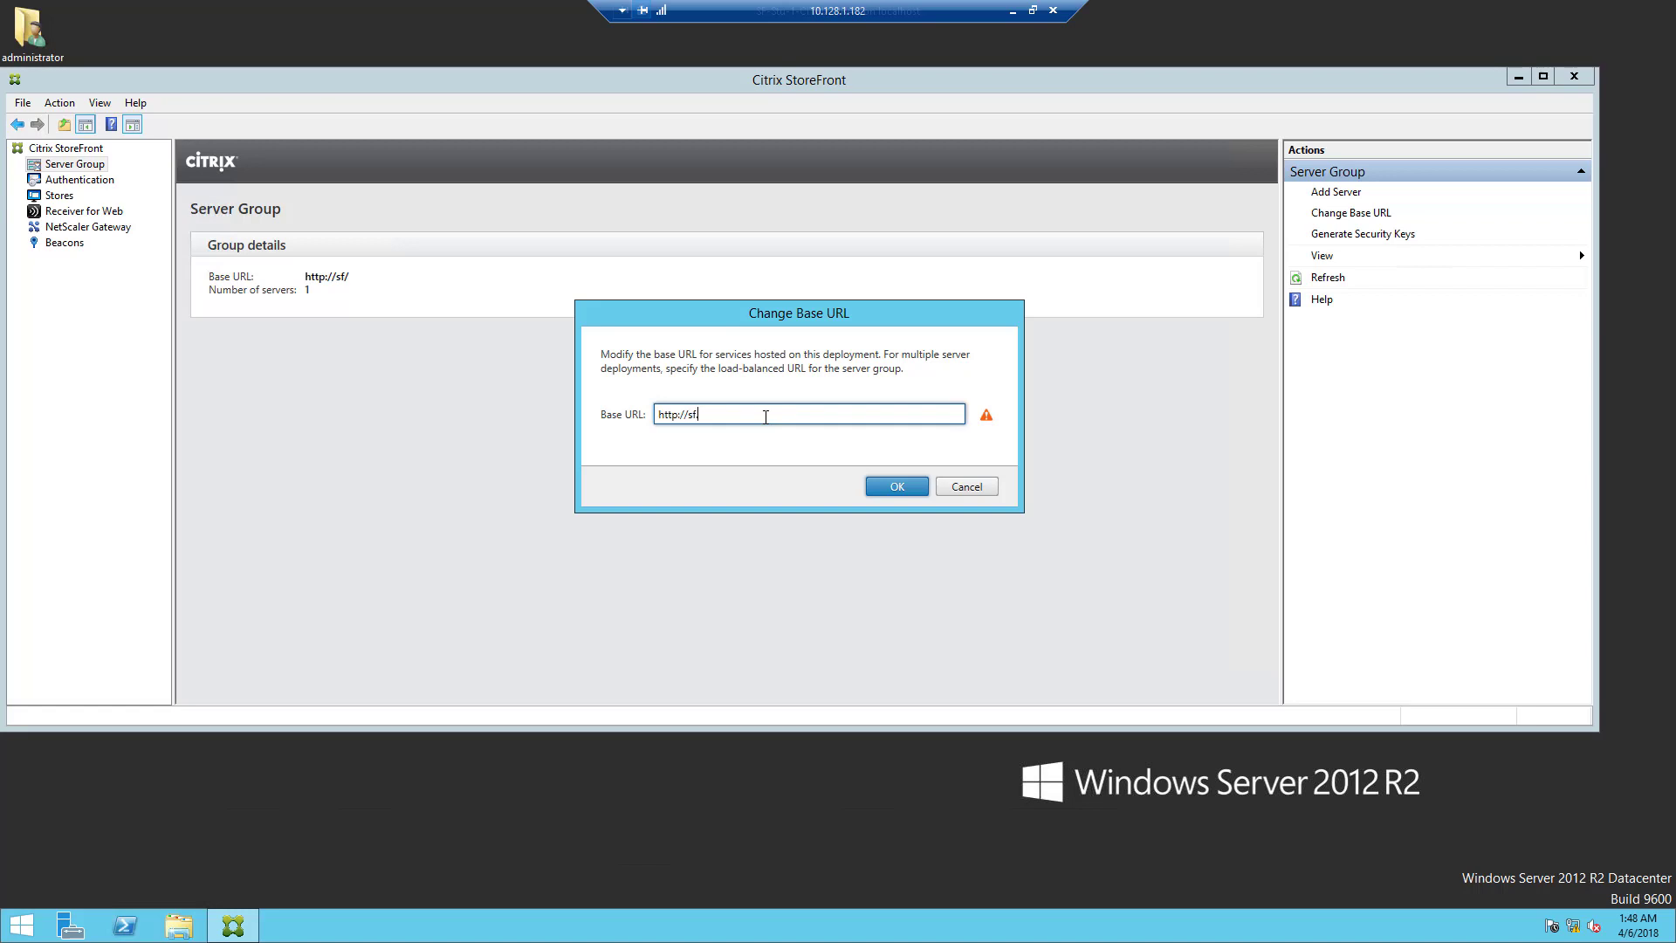
type(".test.lab")
left_click(879, 492)
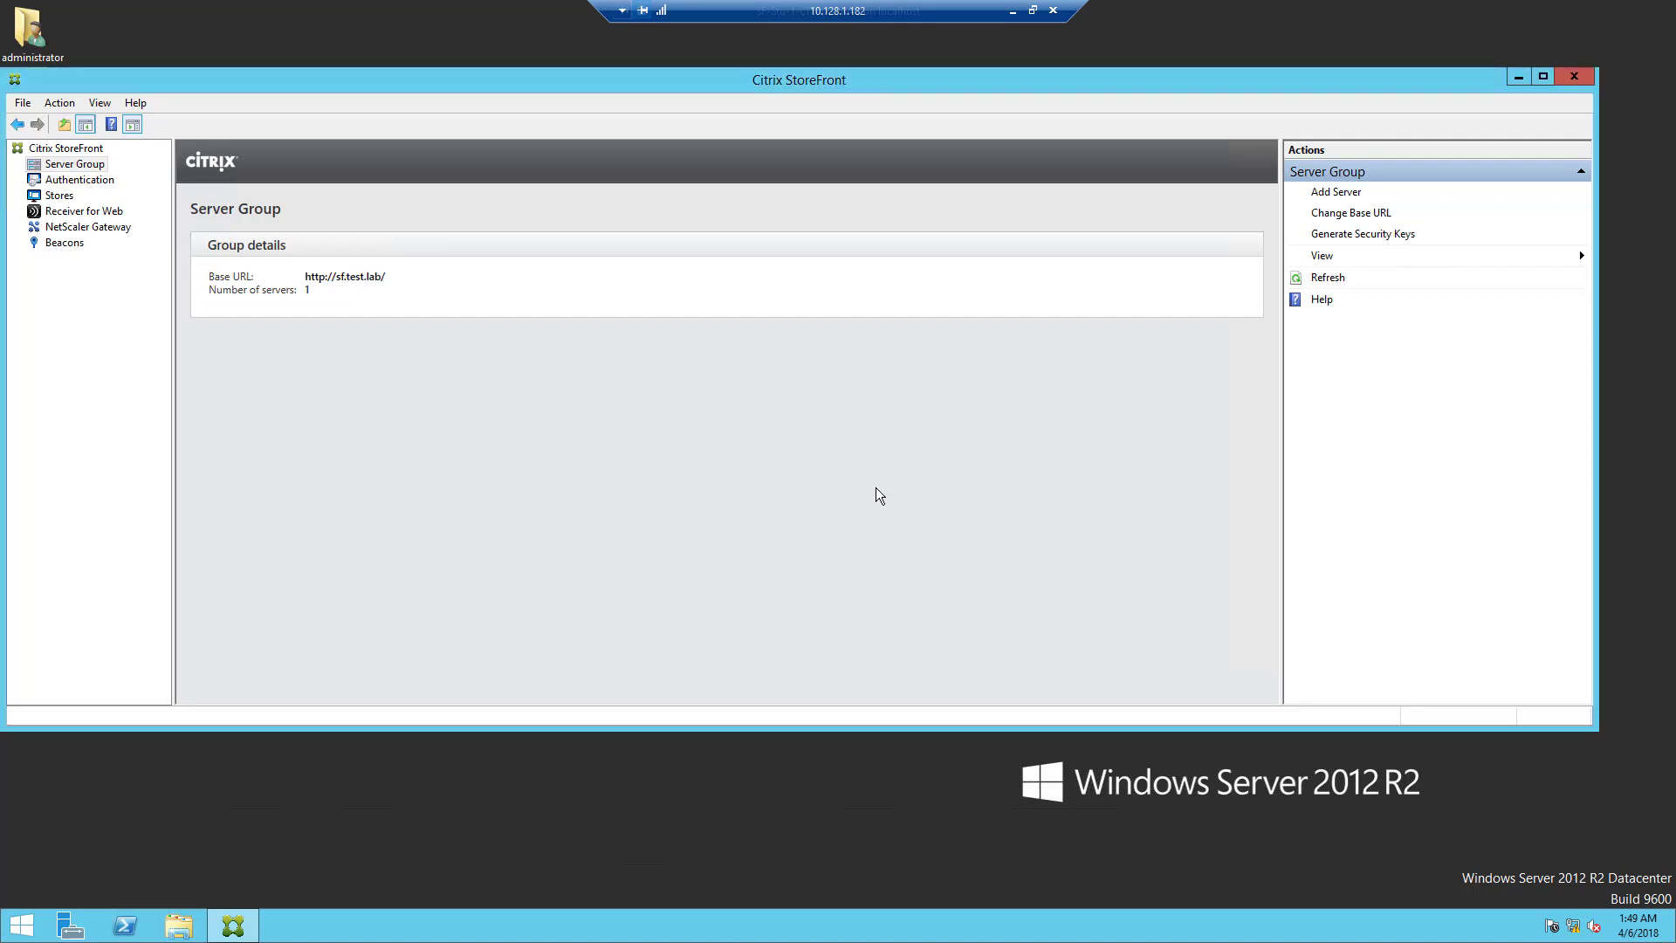
- Check the store's URL in the stores list and return to the console's start page
left_click(66, 199)
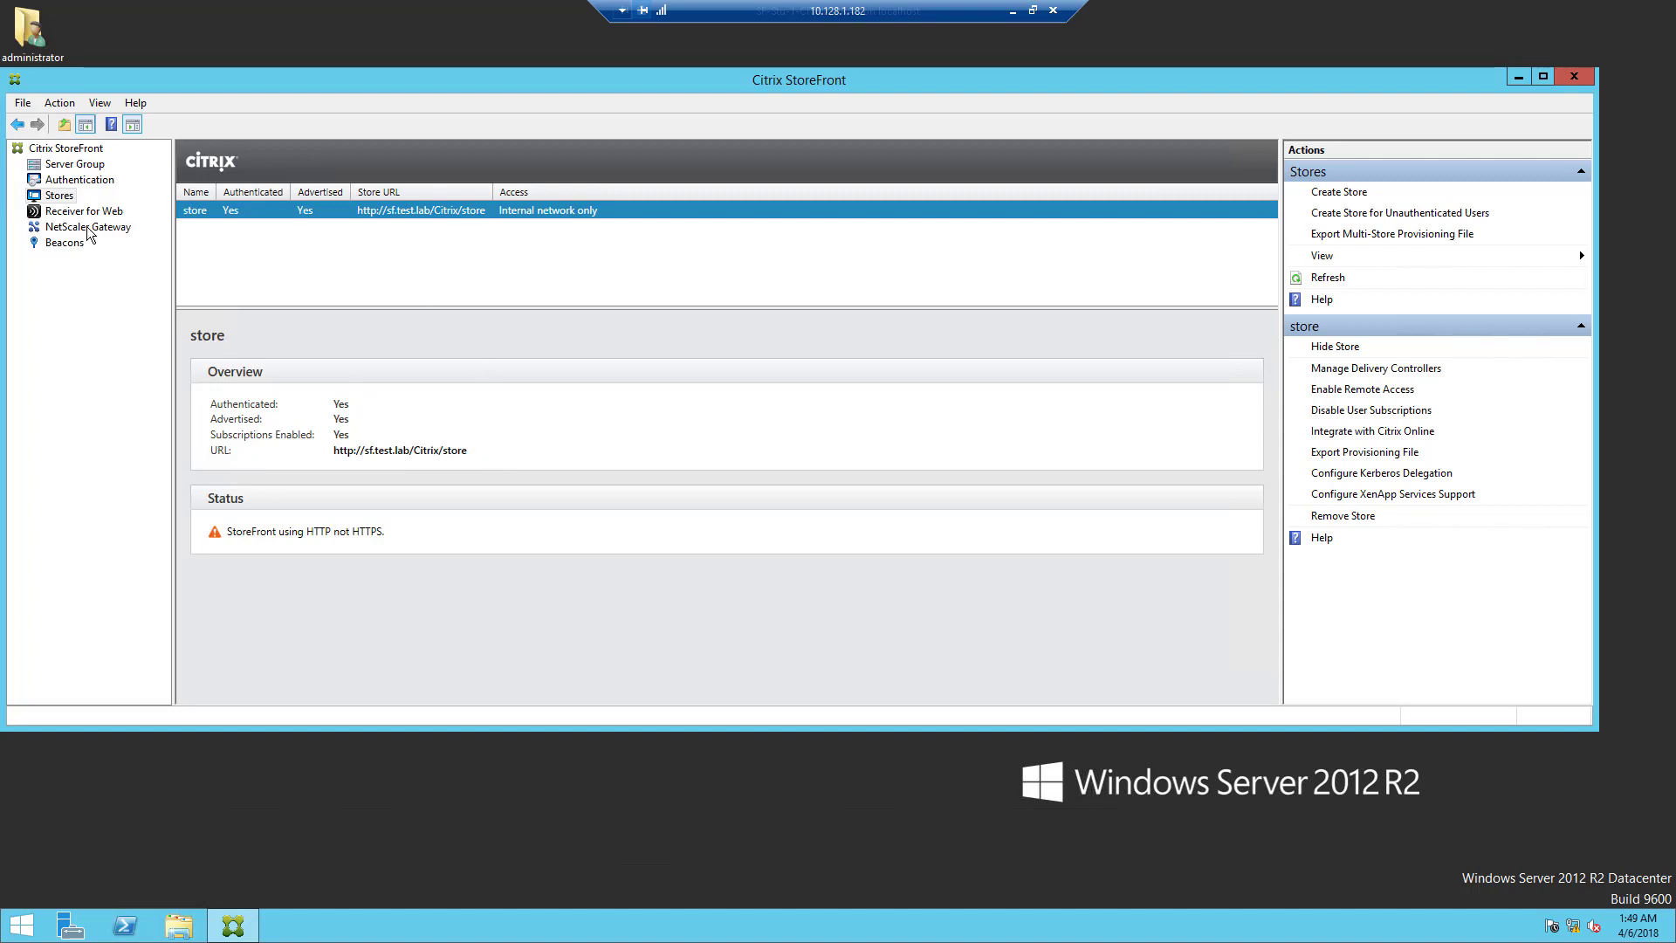
left_click(88, 154)
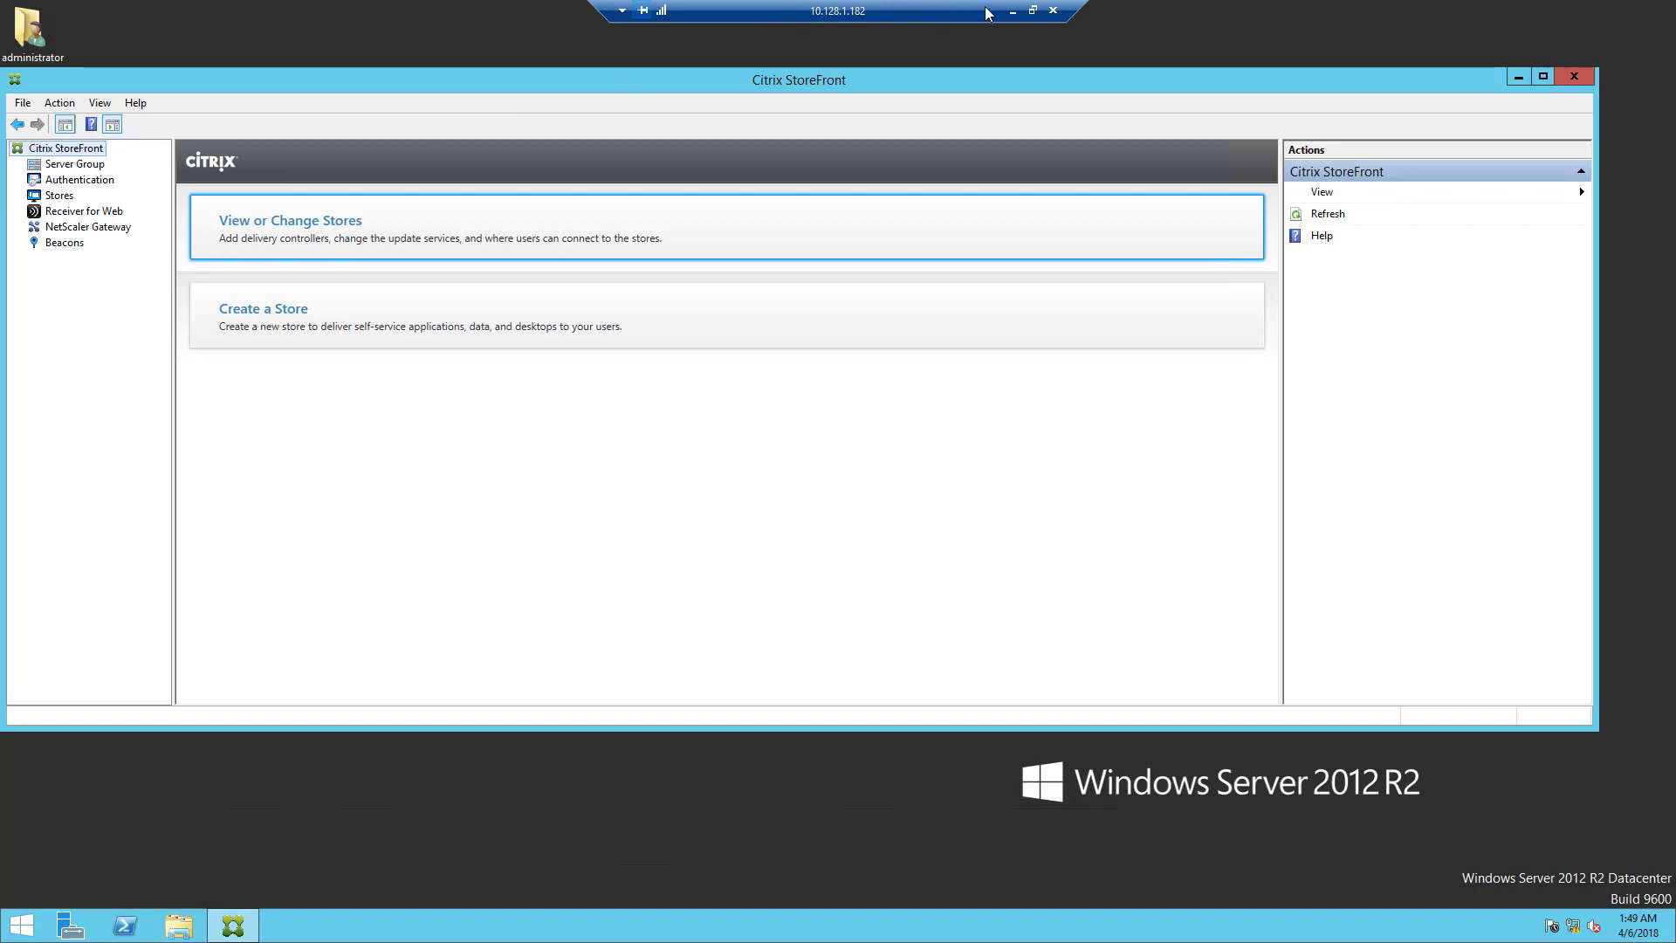
left_click(1010, 13)
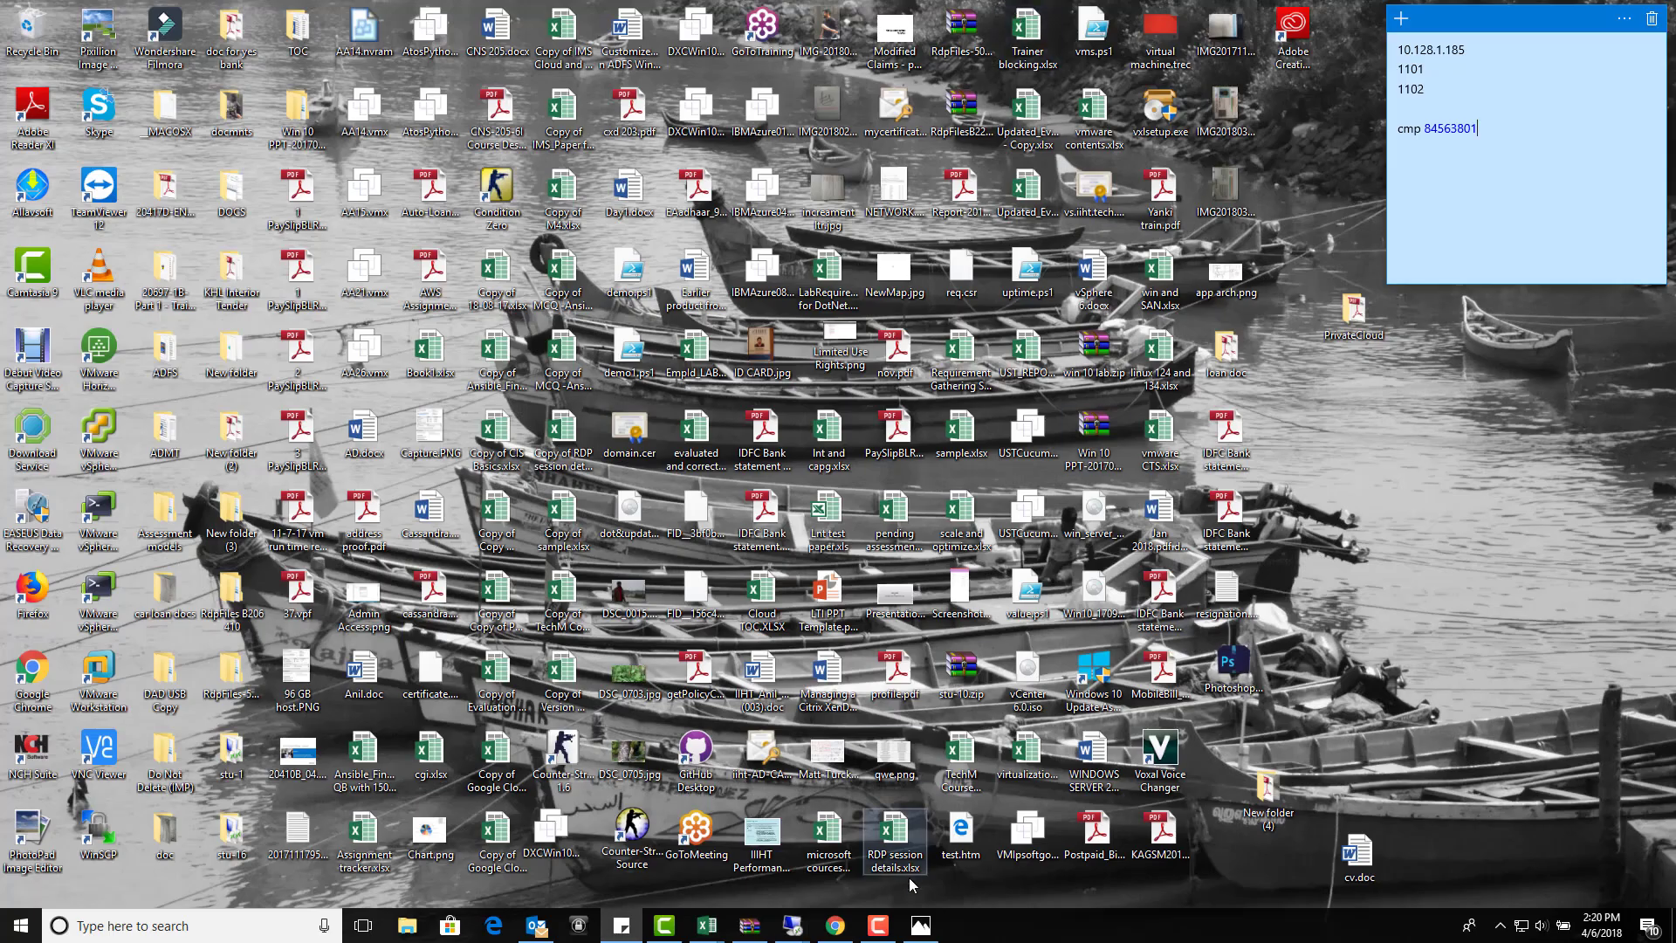
left_click(898, 930)
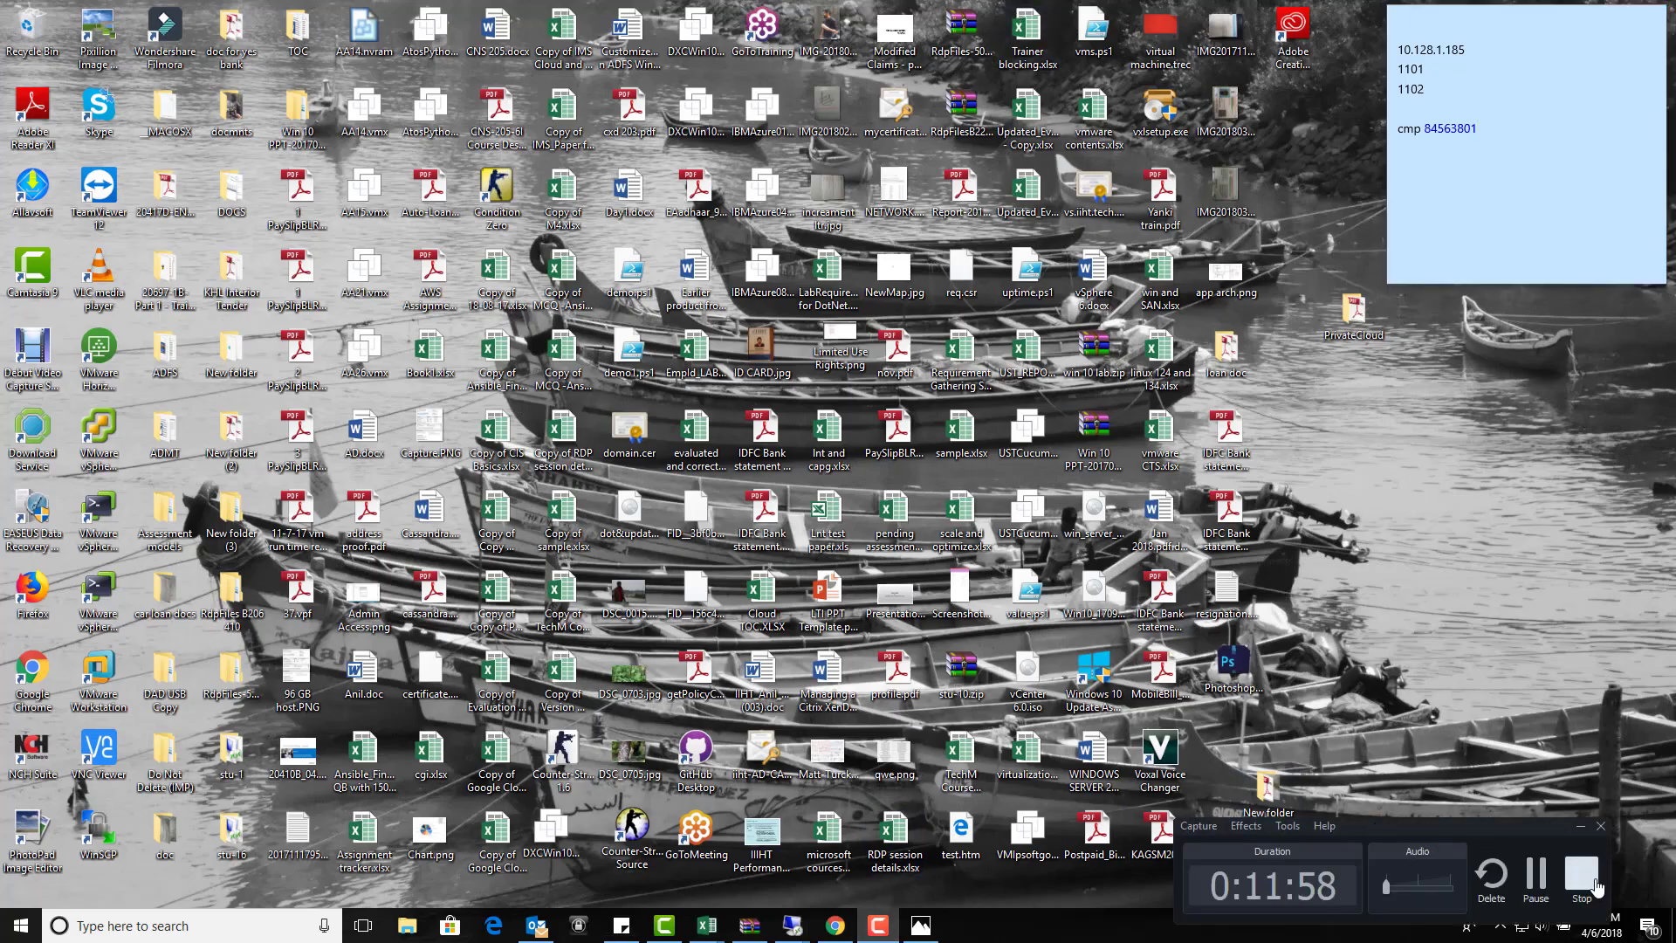